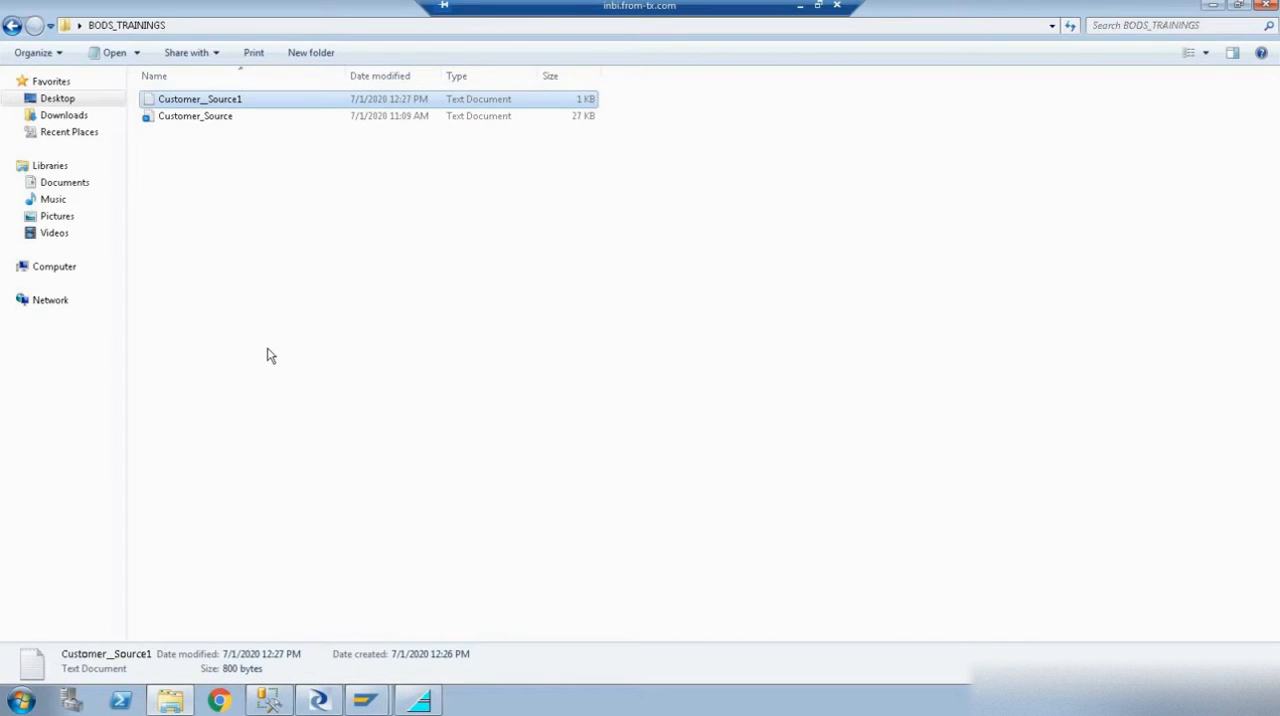
- Examine the contents of the Customer__Source1 text file in the BODS_TRAININGS folder and close it
{"action": "left_click", "coordinate": [195, 122]}
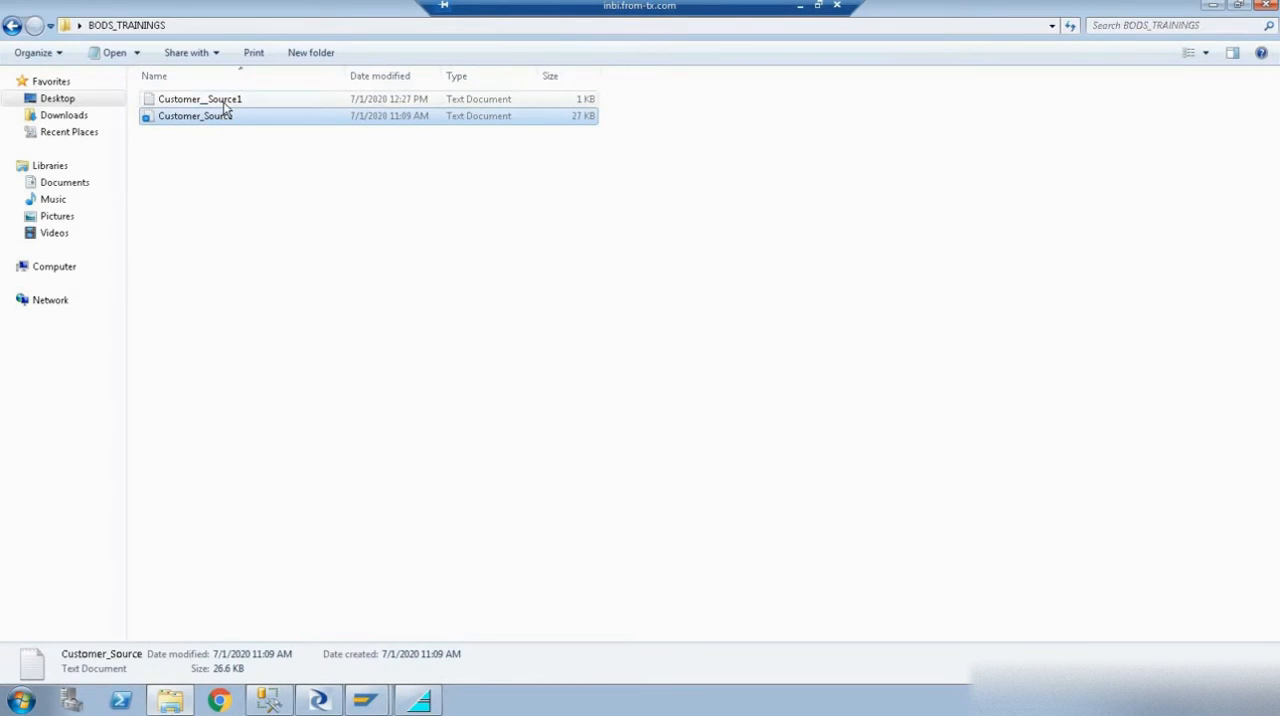
{"action": "double_click", "coordinate": [225, 105]}
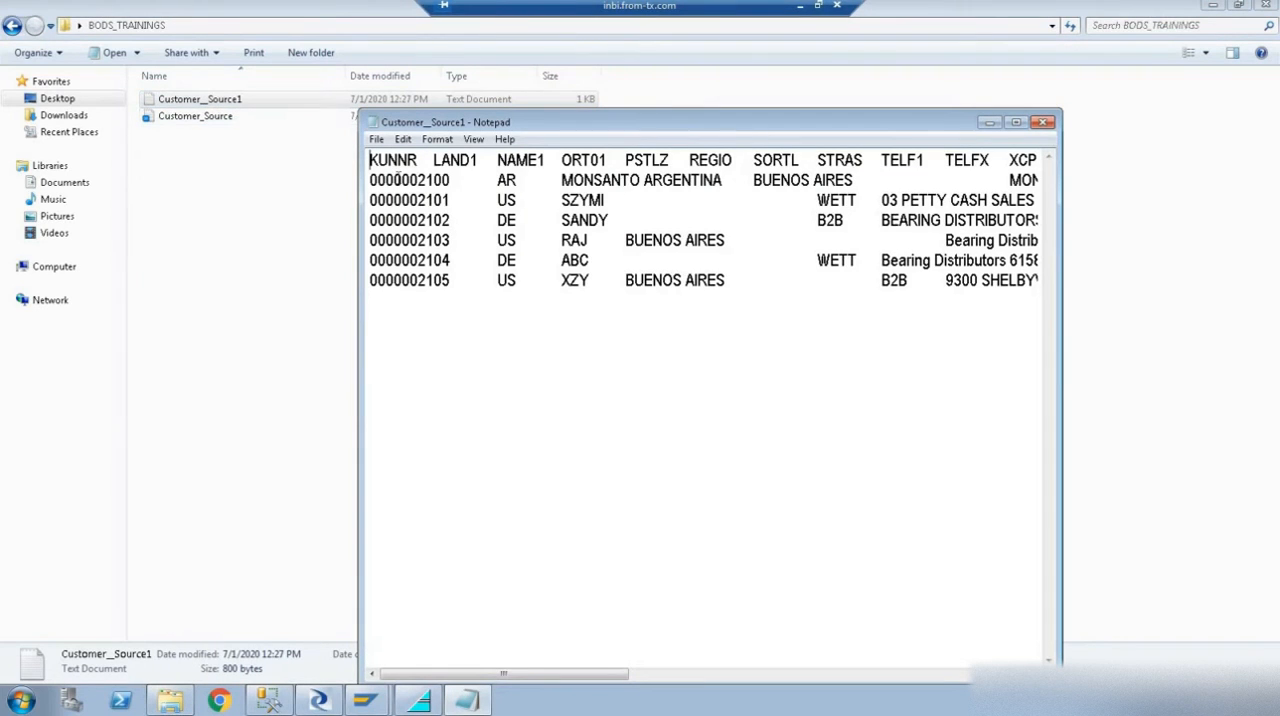
{"action": "left_click", "coordinate": [465, 291], "text": "shift"}
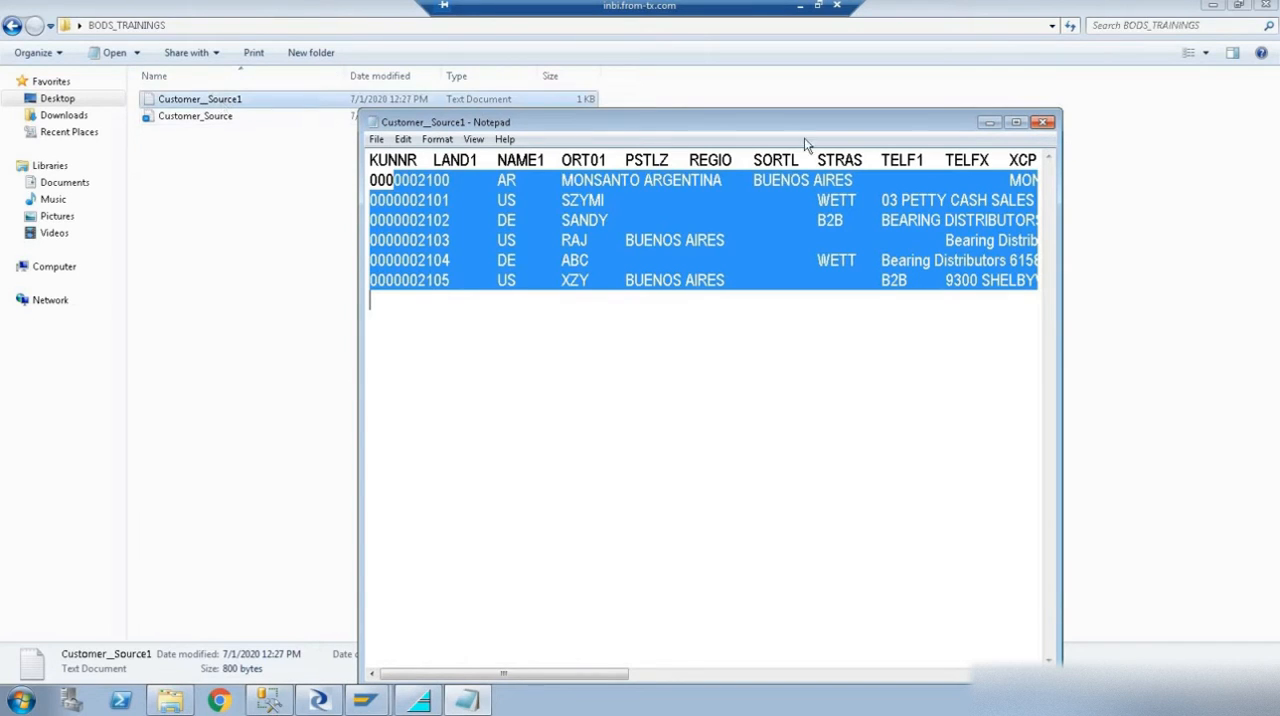
{"action": "left_click", "coordinate": [1043, 122]}
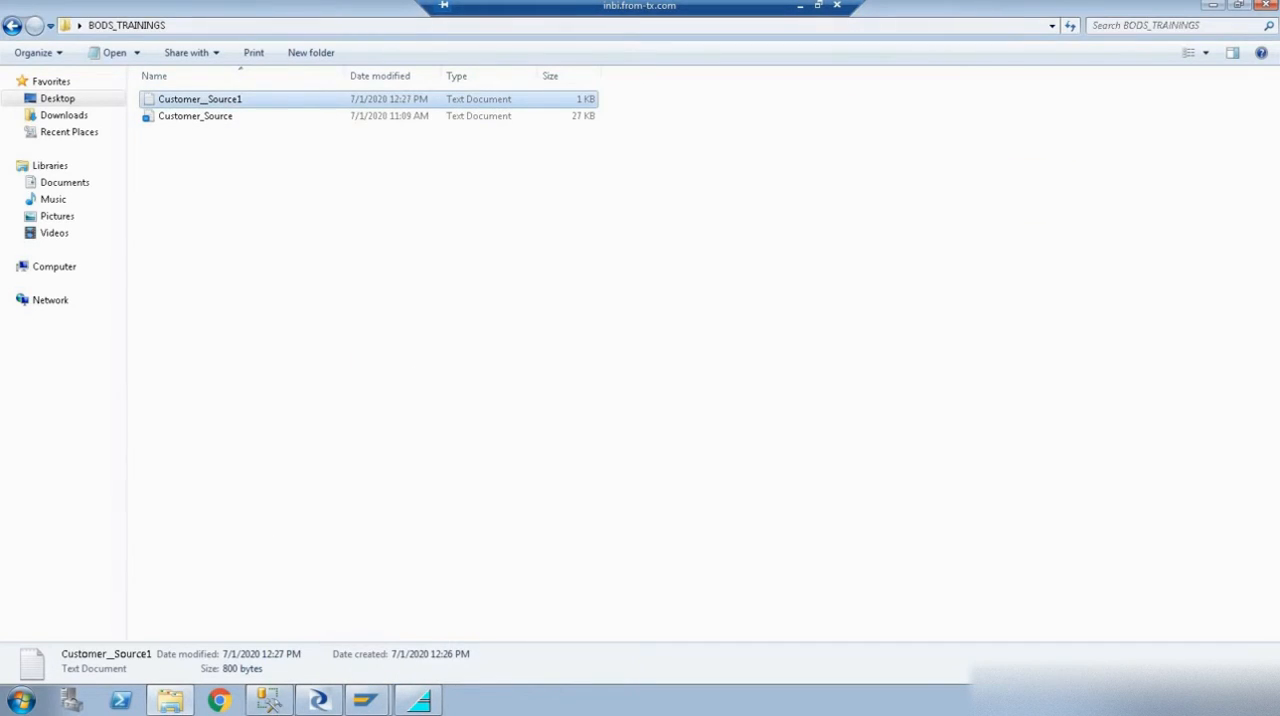
- Switch to SAP Data Services Designer and create a new flat file format named Customer1
{"action": "left_click", "coordinate": [325, 700]}
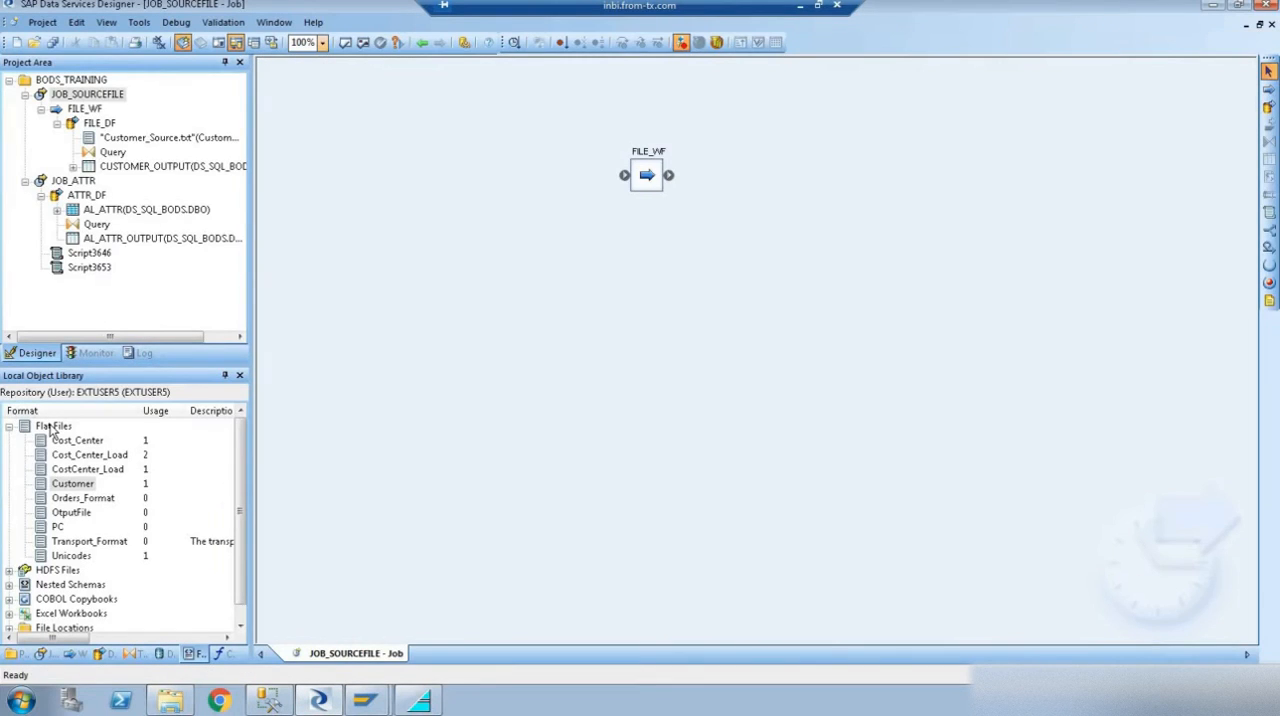
{"action": "right_click", "coordinate": [52, 428]}
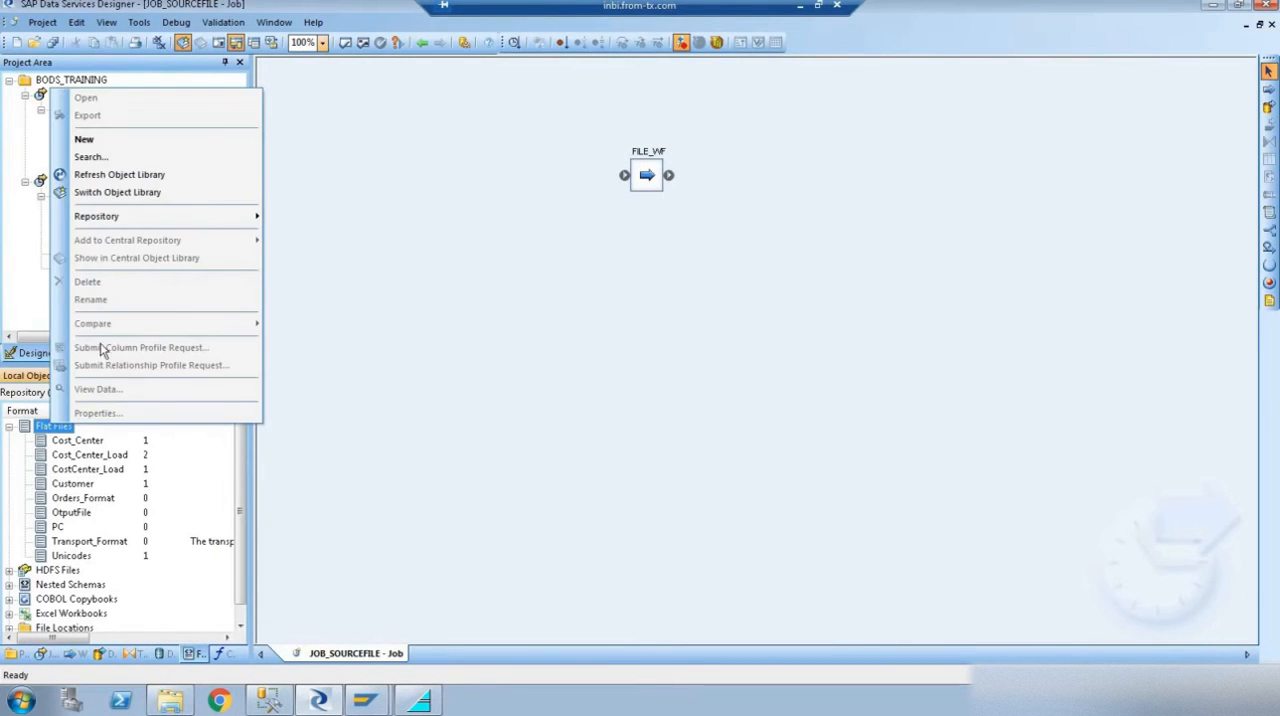
{"action": "left_click", "coordinate": [86, 136]}
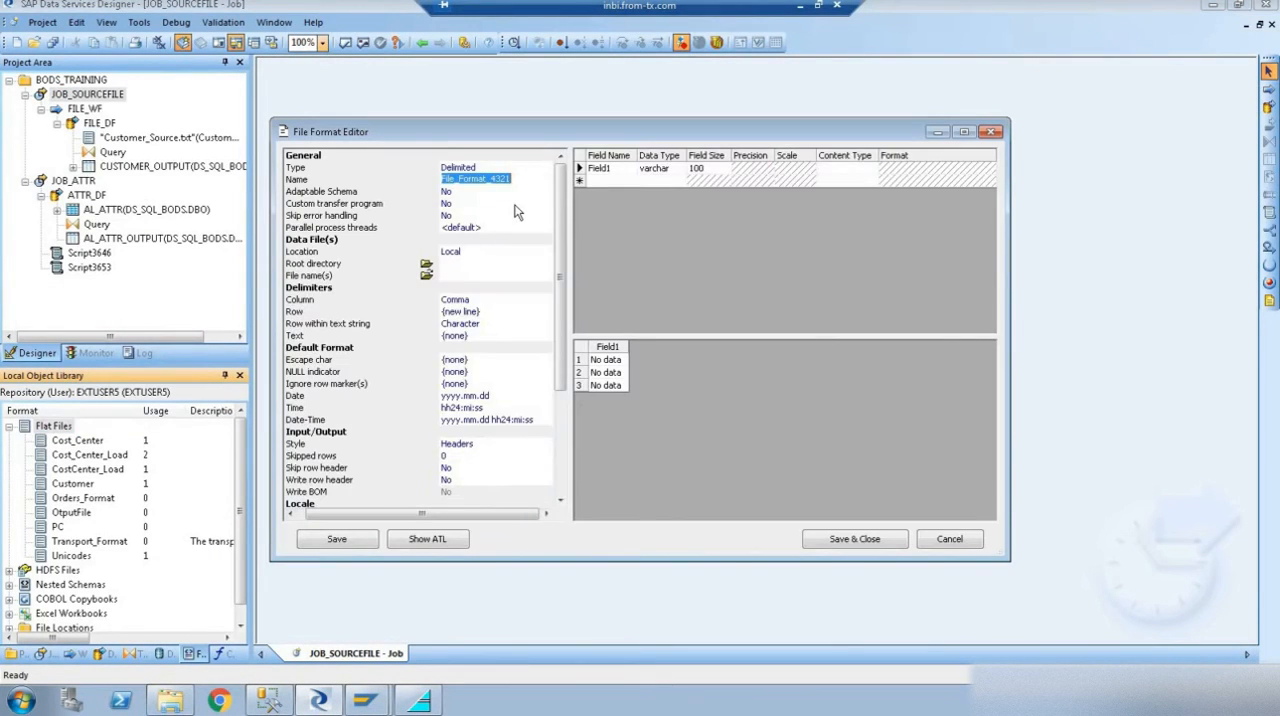
{"action": "type", "text": "Customer1"}
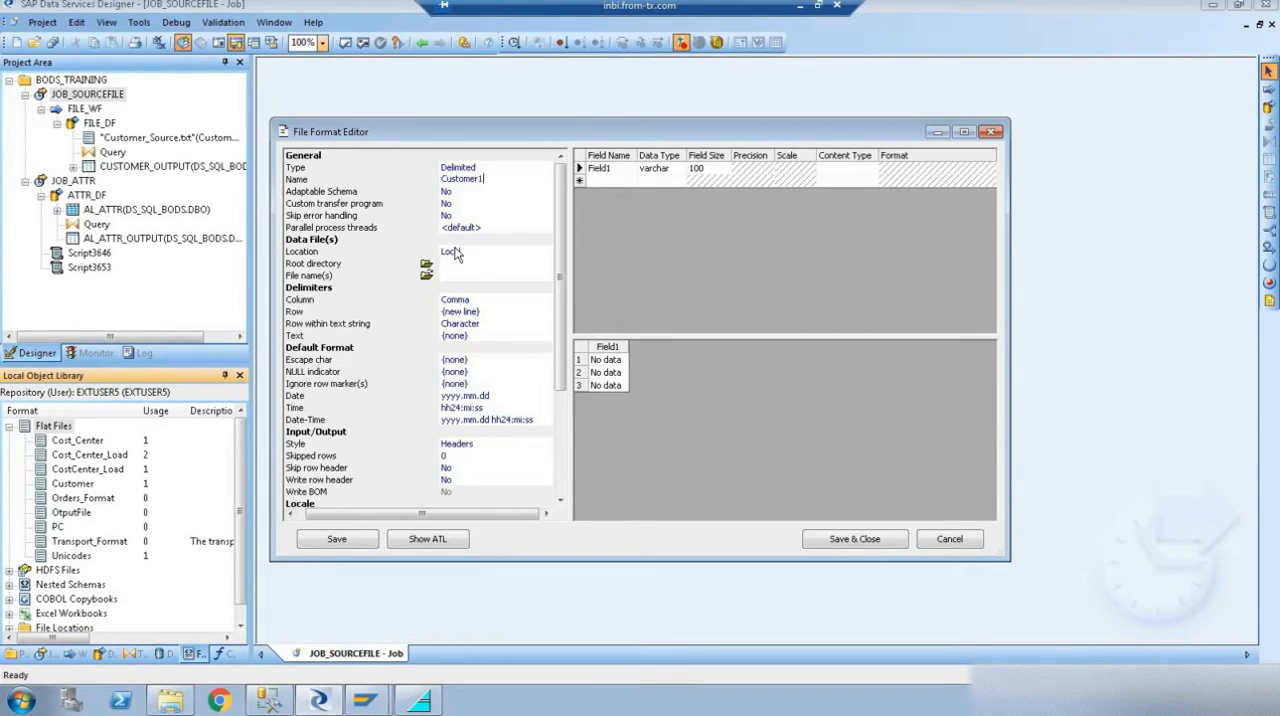
- Copy the path of the Desktop\BODS_TRAININGS folder from Windows Explorer and set it as the file format's root directory
{"action": "left_click", "coordinate": [172, 703]}
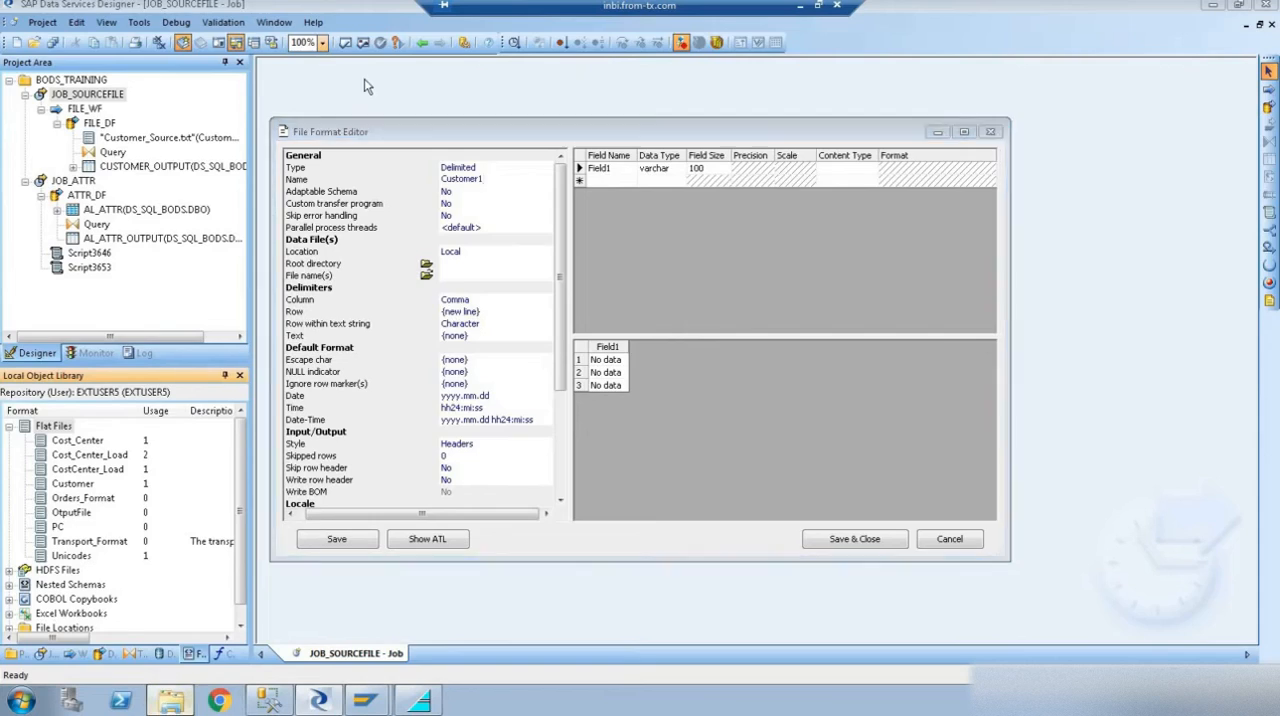
{"action": "left_click", "coordinate": [352, 29]}
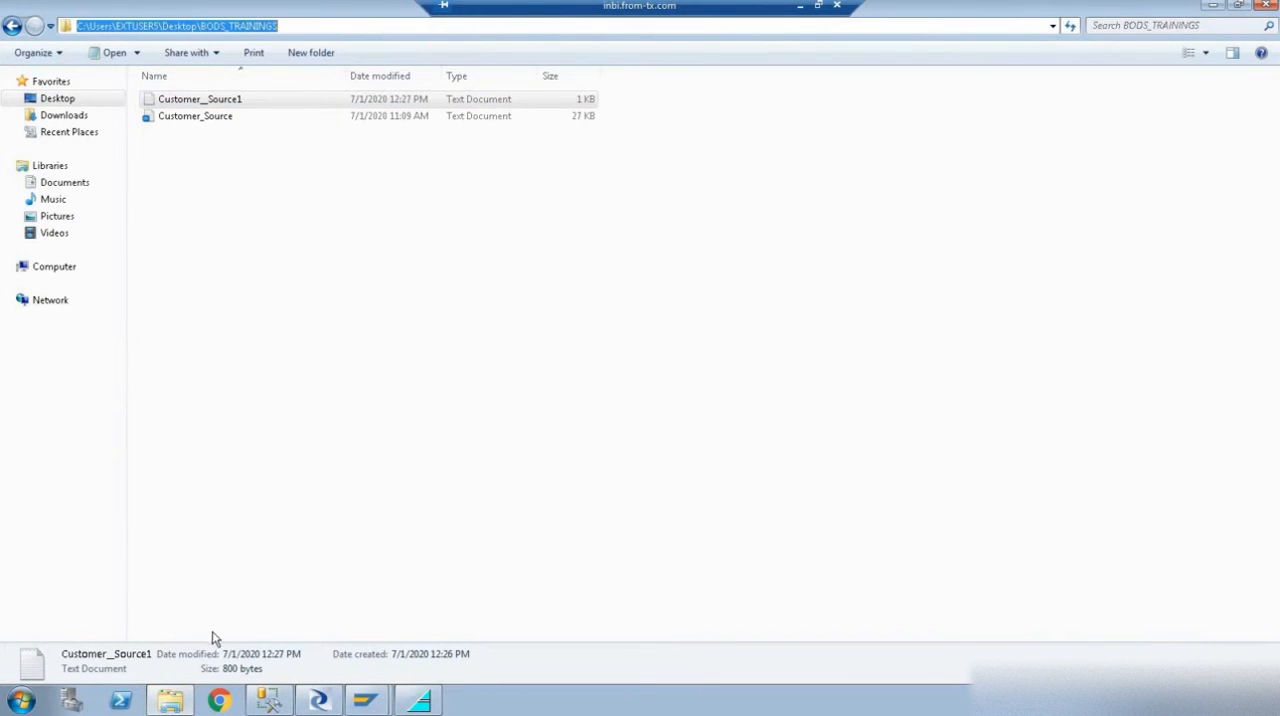
{"action": "left_click", "coordinate": [268, 700]}
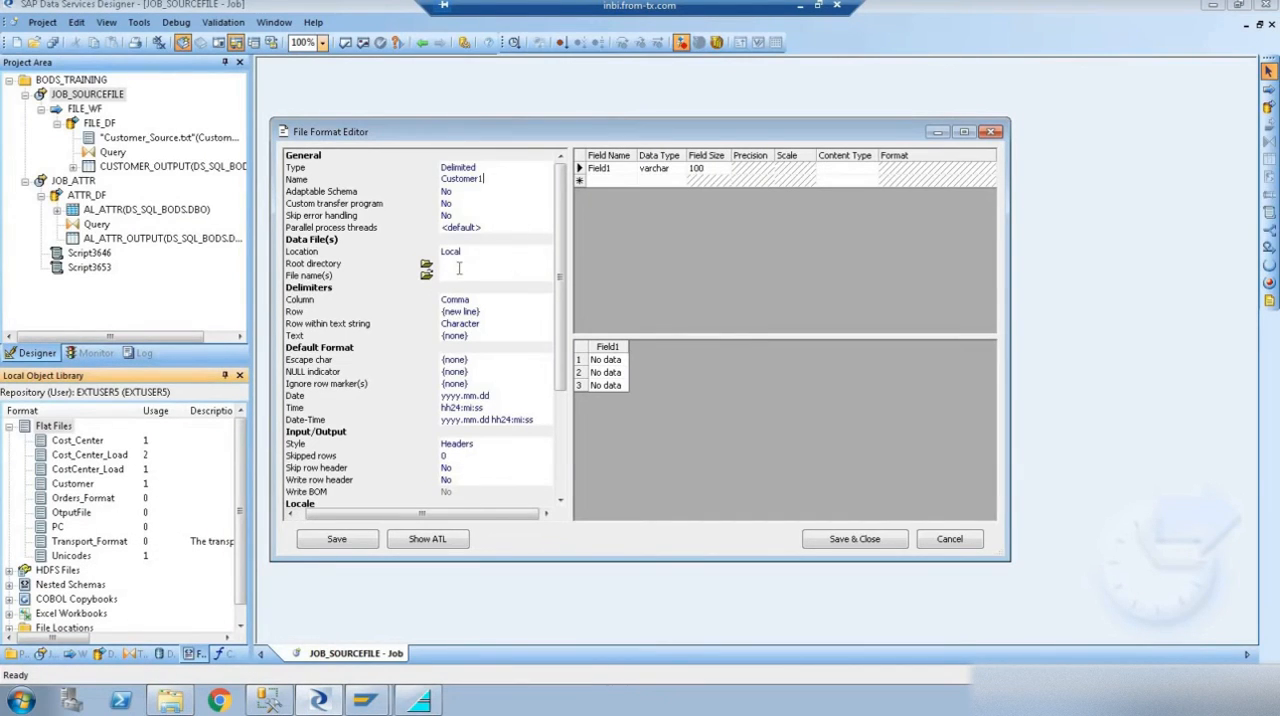
{"action": "left_click", "coordinate": [459, 264]}
{"action": "key", "text": "ctrl+v"}
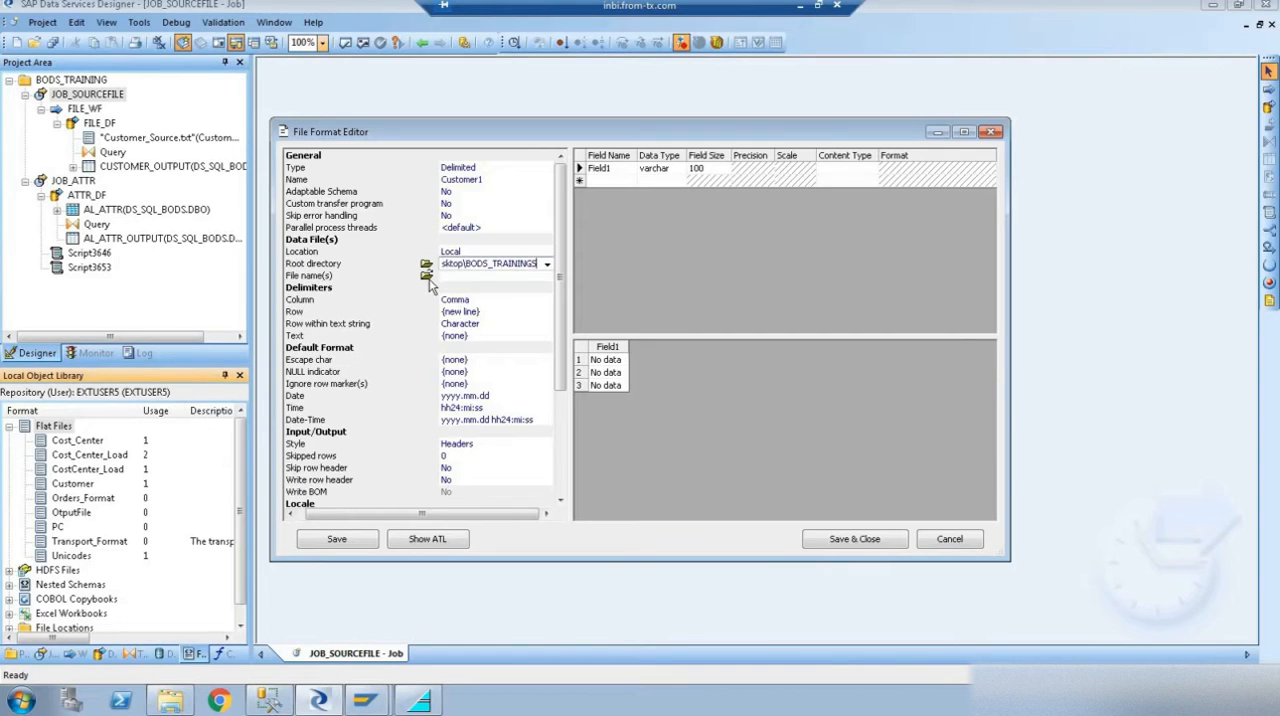
- Select Customer__Source1.txt as the format's data file and overwrite the current schema with the file's schema
{"action": "left_click", "coordinate": [427, 277]}
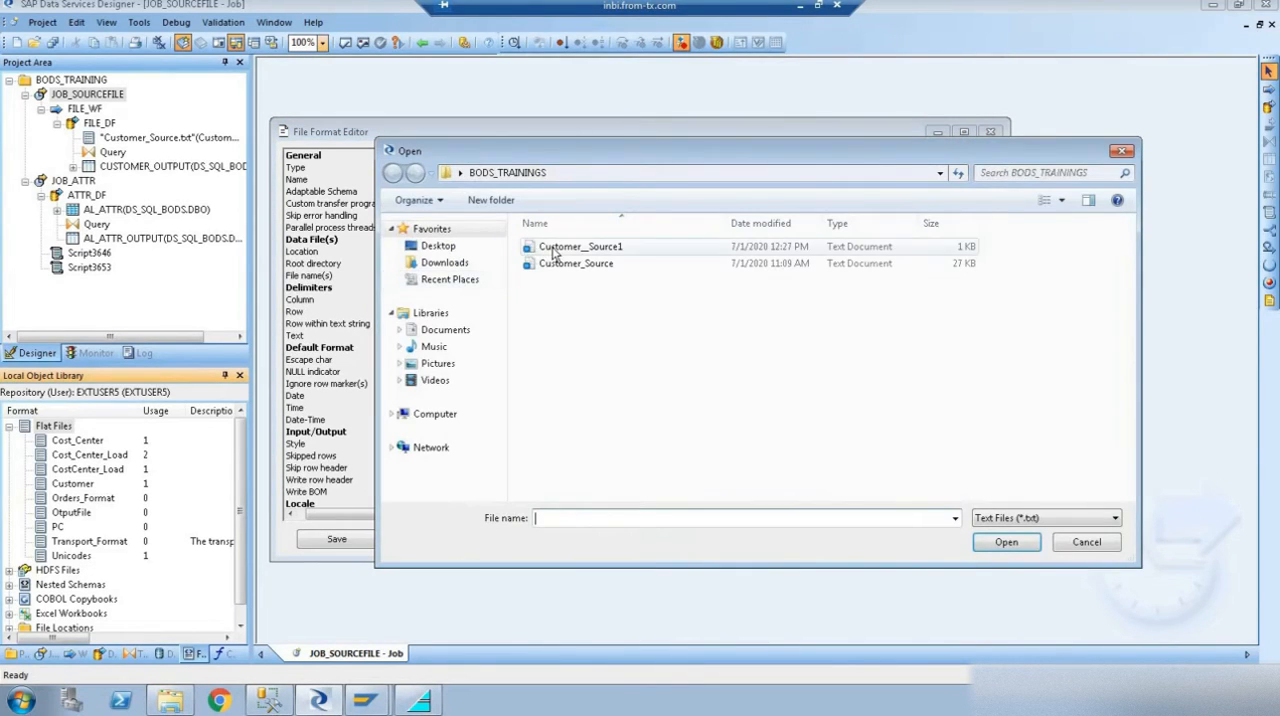
{"action": "left_click", "coordinate": [553, 249]}
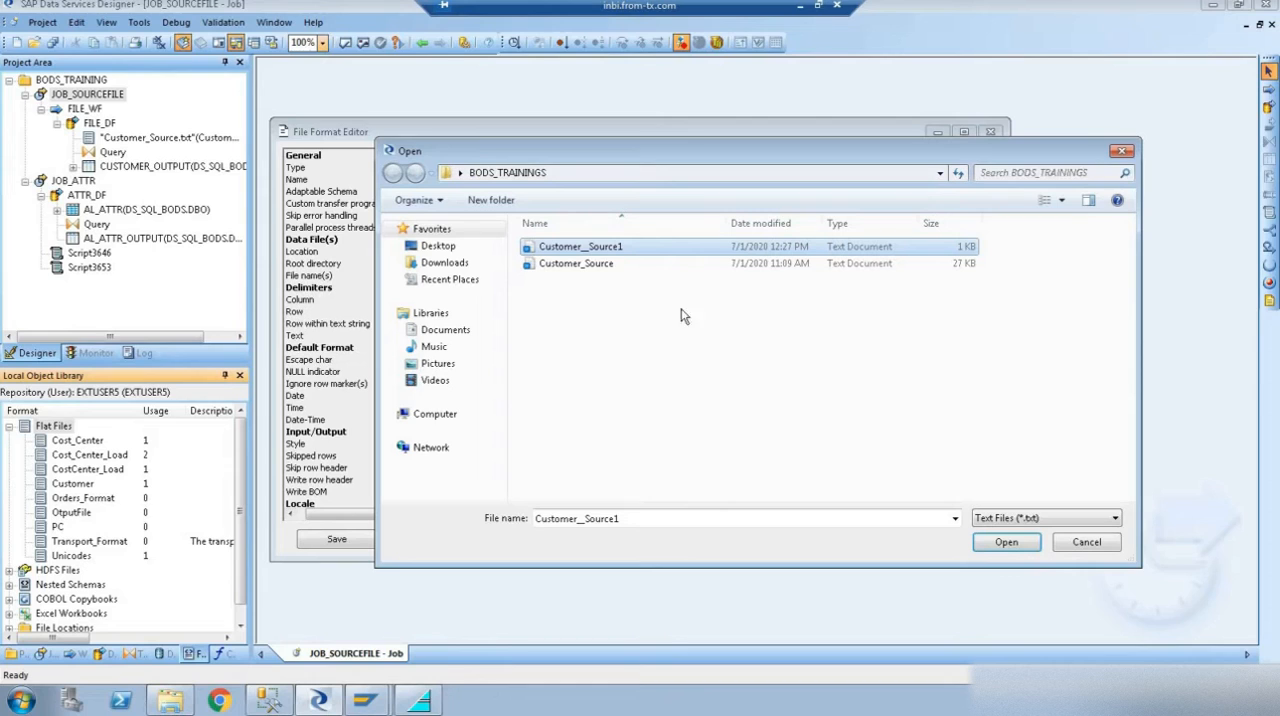
{"action": "left_click", "coordinate": [1004, 543]}
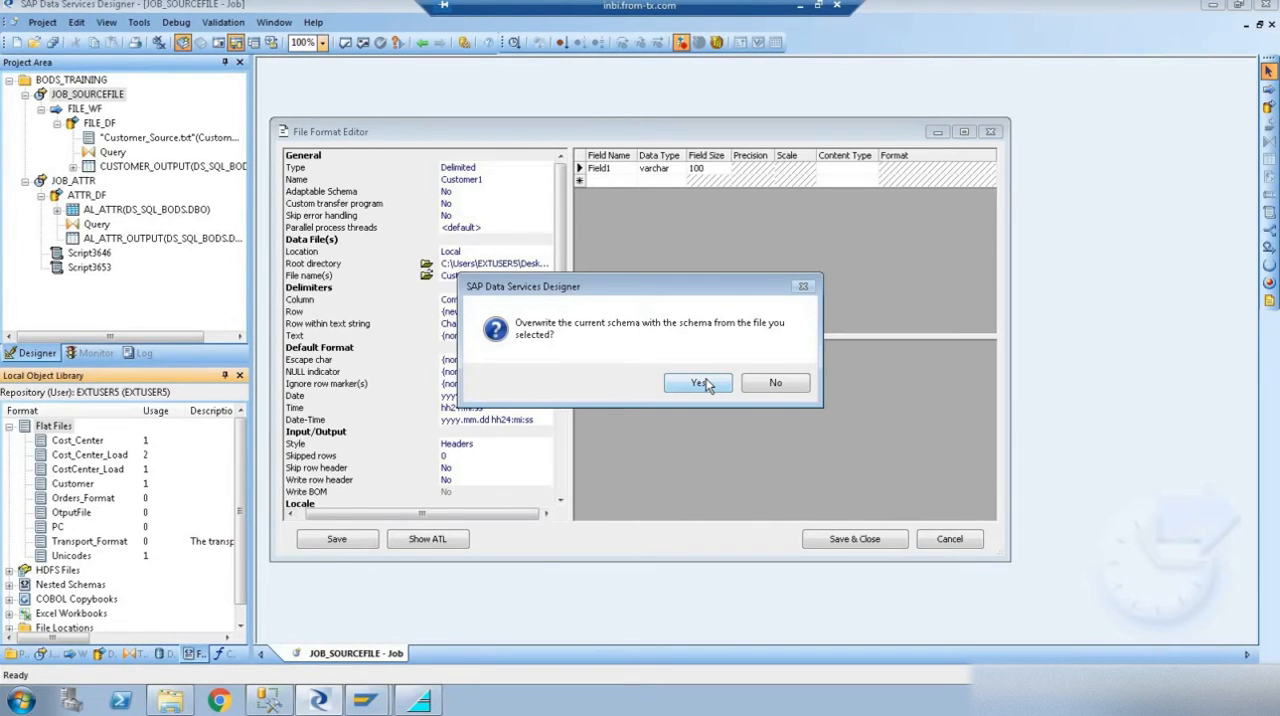
{"action": "left_click", "coordinate": [698, 383]}
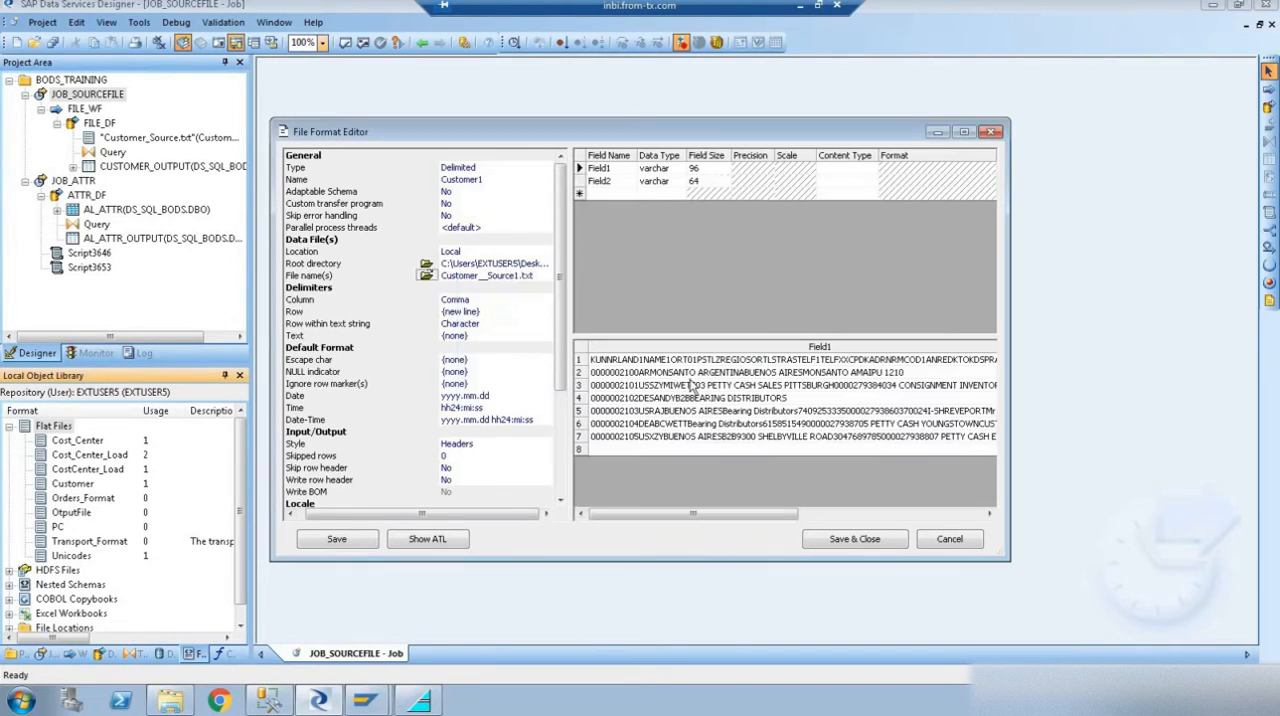
- Set the column delimiter to Tab and overwrite the schema with the one from the file
{"action": "left_click", "coordinate": [465, 300]}
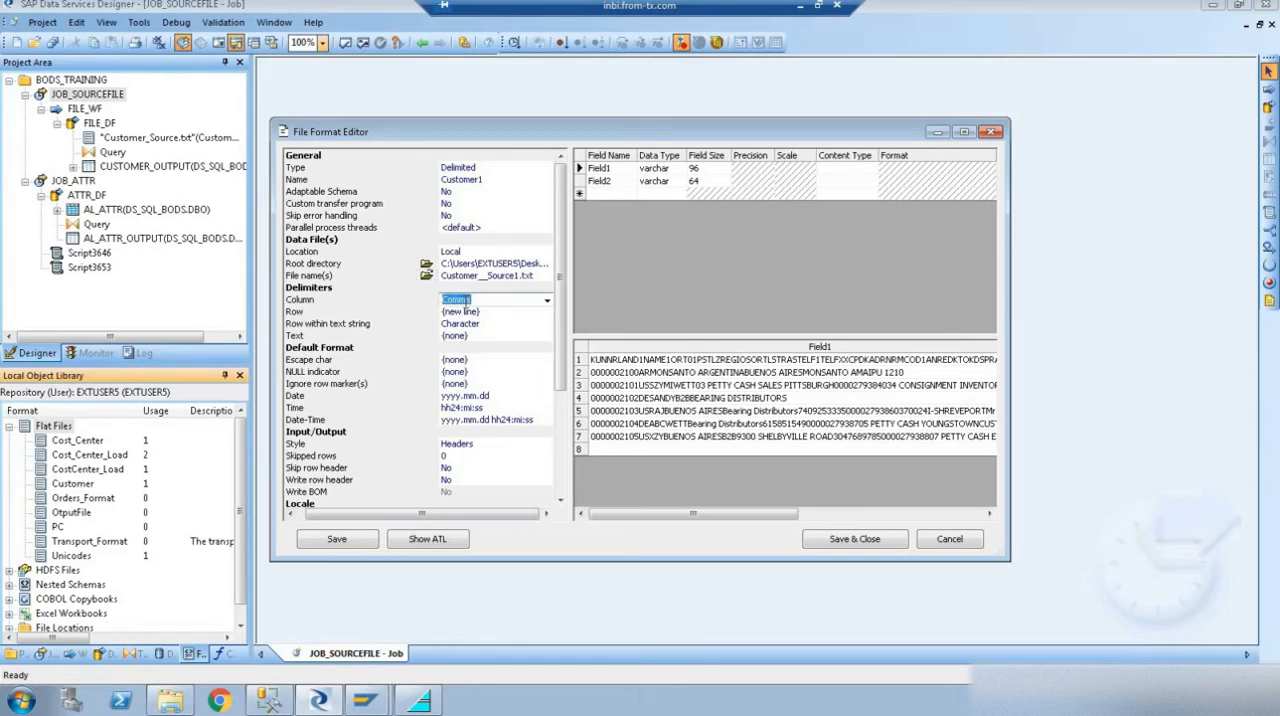
{"action": "left_click", "coordinate": [547, 308]}
{"action": "left_click", "coordinate": [488, 325]}
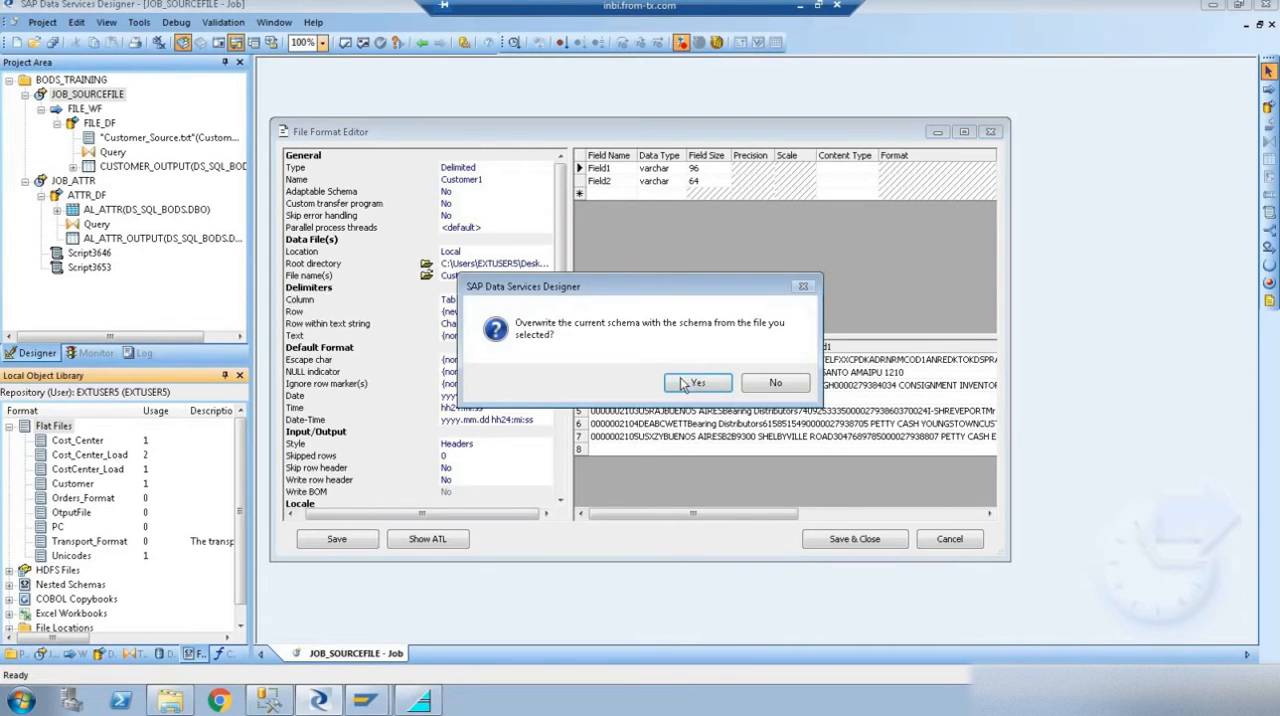
{"action": "left_click", "coordinate": [716, 383]}
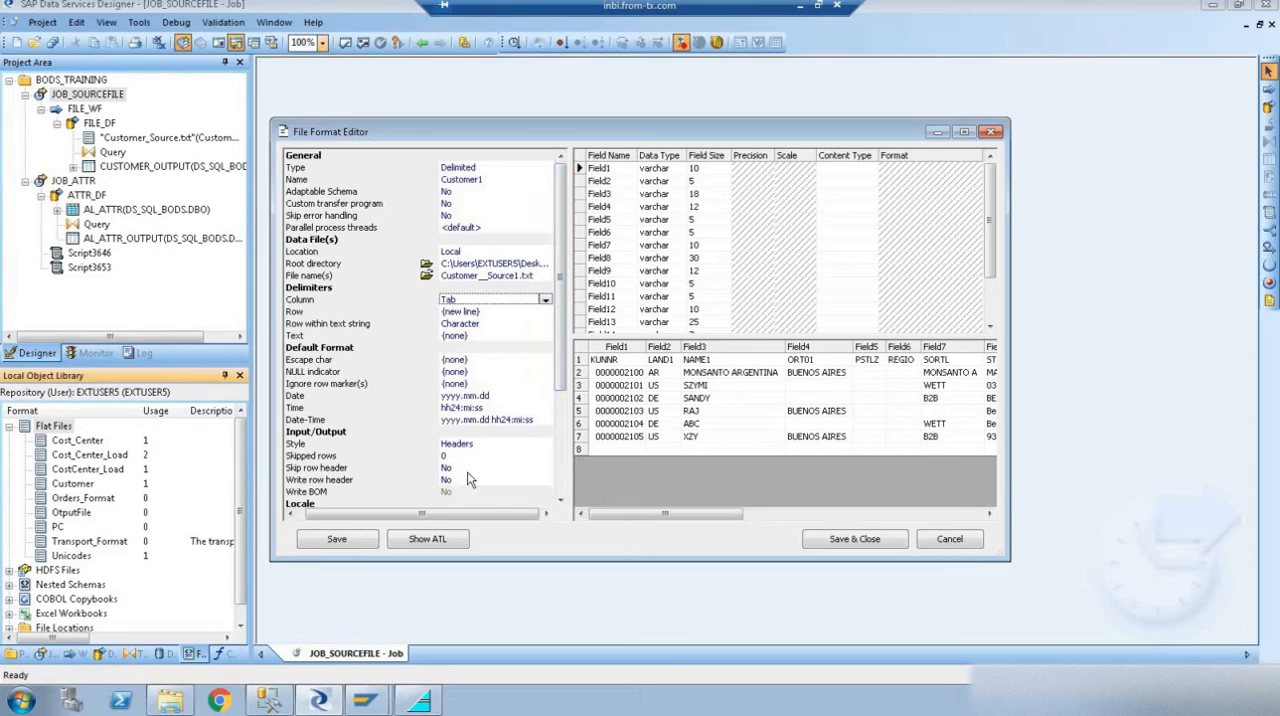
- Set Skip row header to Yes and overwrite the schema so the field names come from the header row
{"action": "left_click", "coordinate": [449, 469]}
{"action": "left_click", "coordinate": [450, 481]}
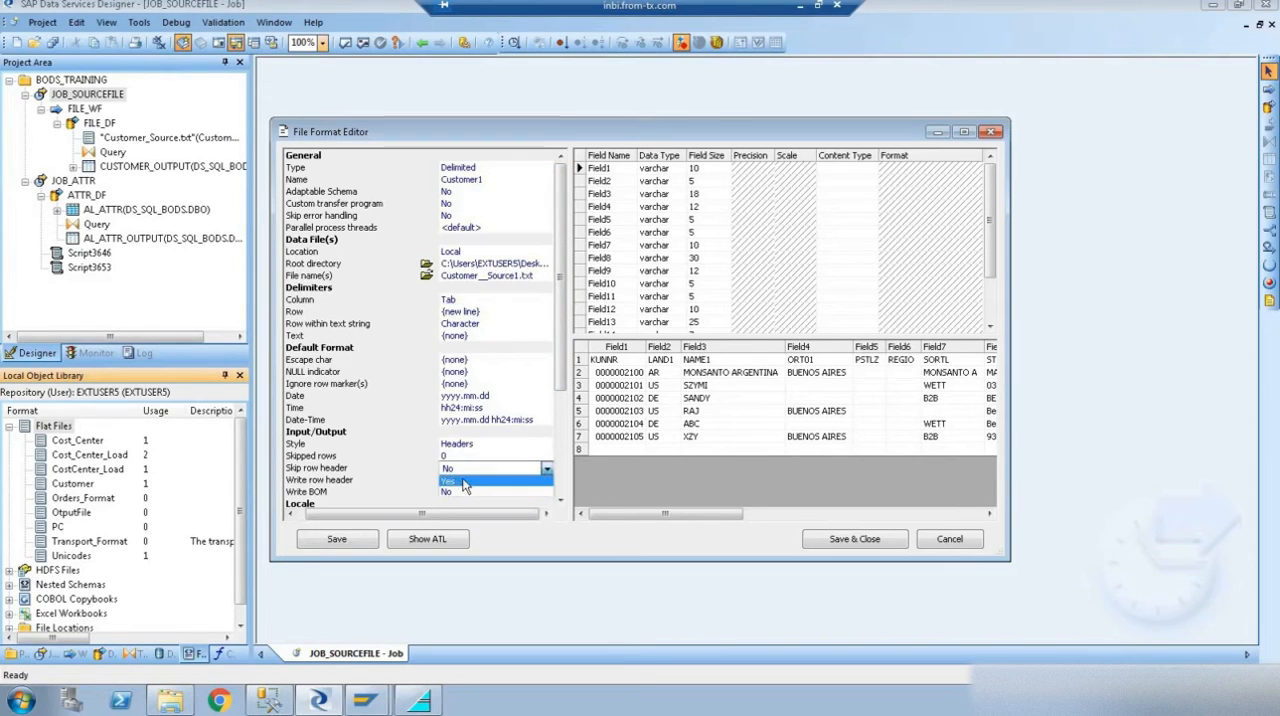
{"action": "left_click", "coordinate": [698, 384]}
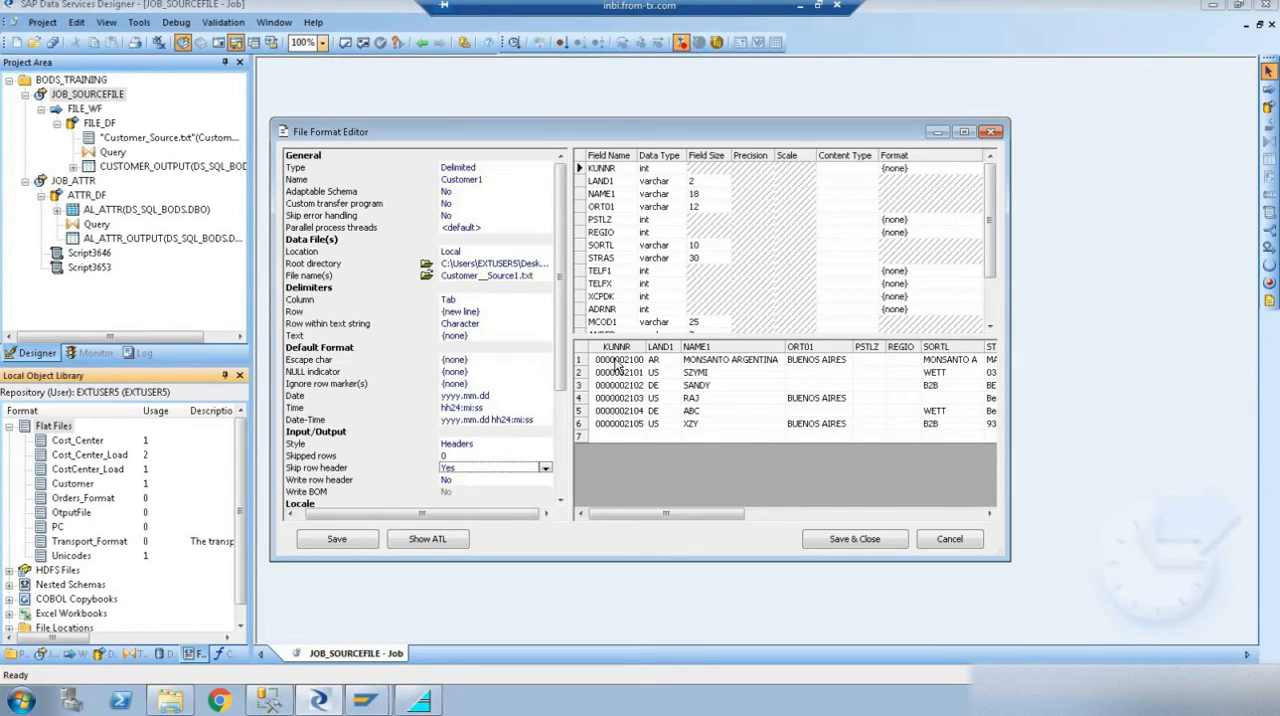
- Review the Customer__Source1 text file and the Customer_Source file beside it in Windows Explorer, and return to the File Format Editor
{"action": "left_click", "coordinate": [178, 704]}
{"action": "double_click", "coordinate": [266, 108]}
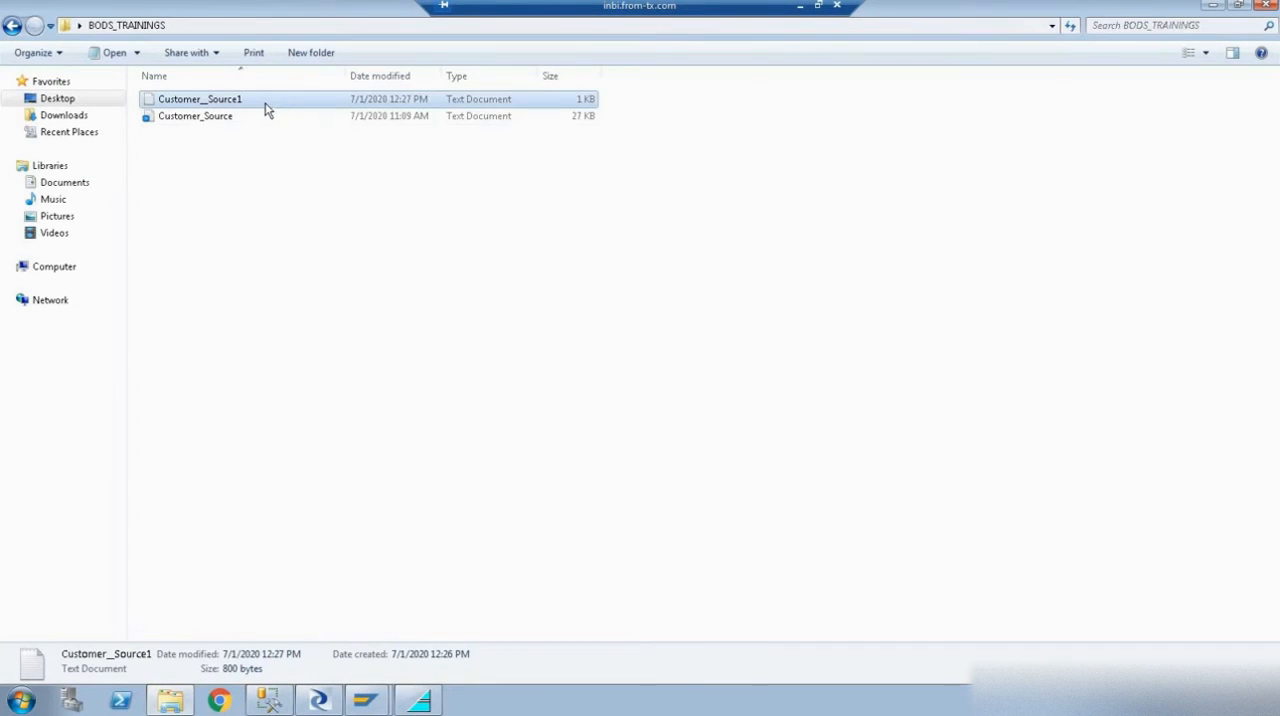
{"action": "left_click", "coordinate": [183, 116]}
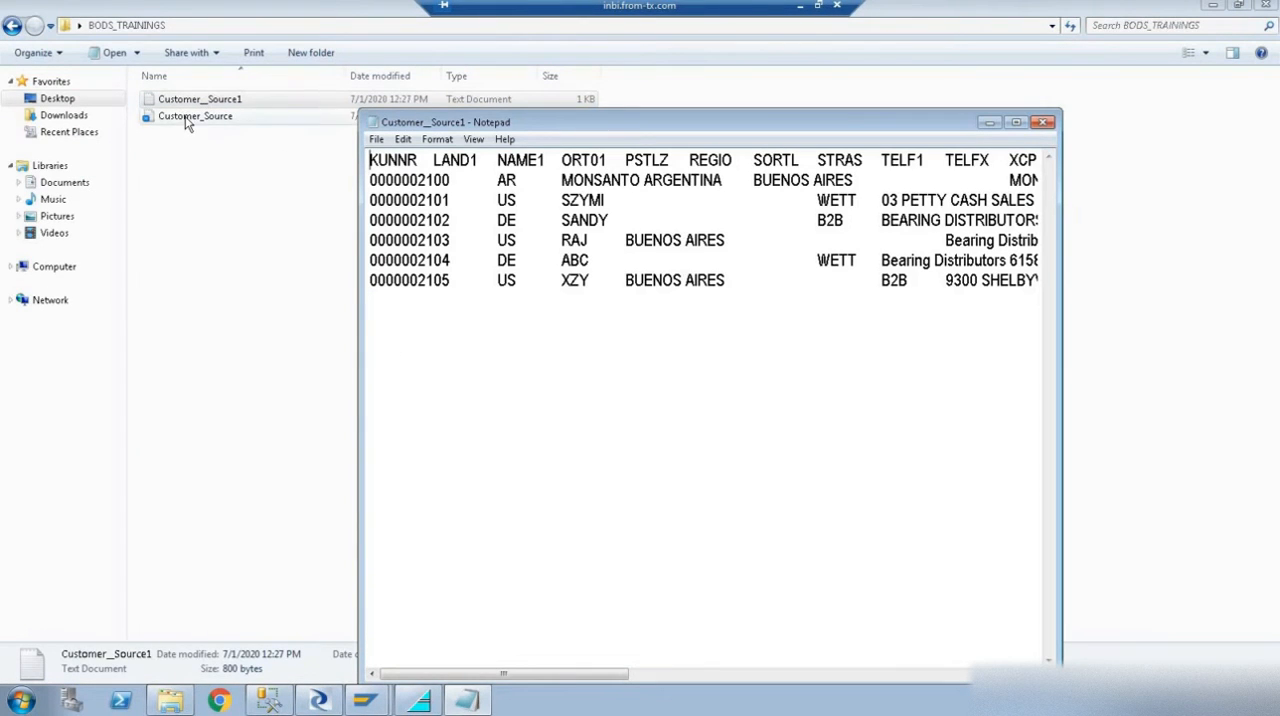
{"action": "left_click", "coordinate": [316, 703]}
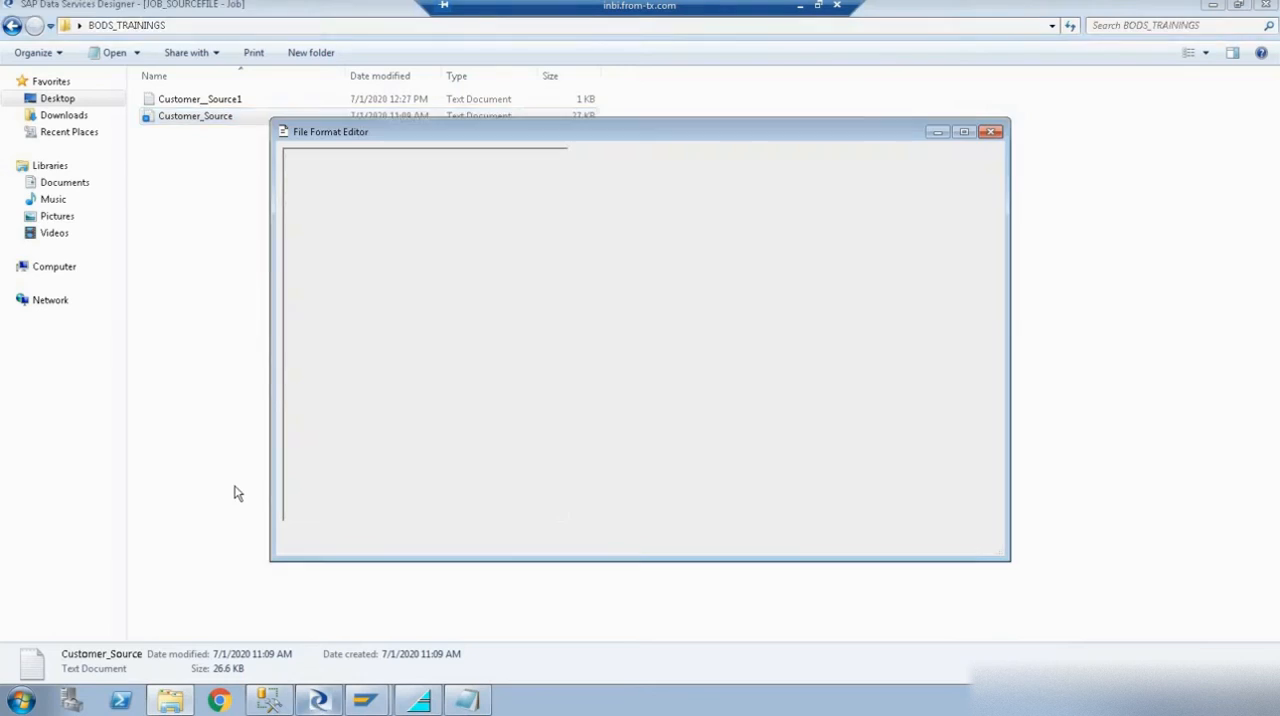
{"action": "left_click", "coordinate": [614, 436]}
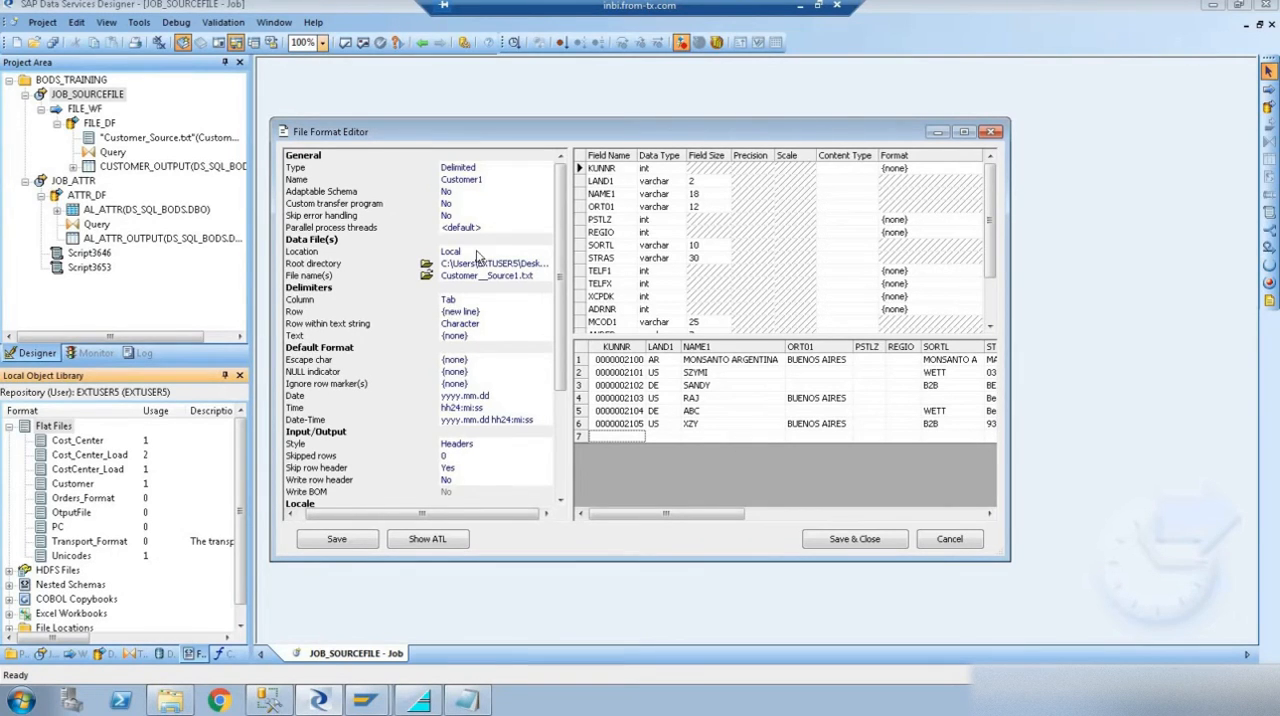
- Change the data type of the KUNNR, PSTLZ and REGIO fields to varchar
{"action": "left_click", "coordinate": [655, 168]}
{"action": "left_click", "coordinate": [679, 168]}
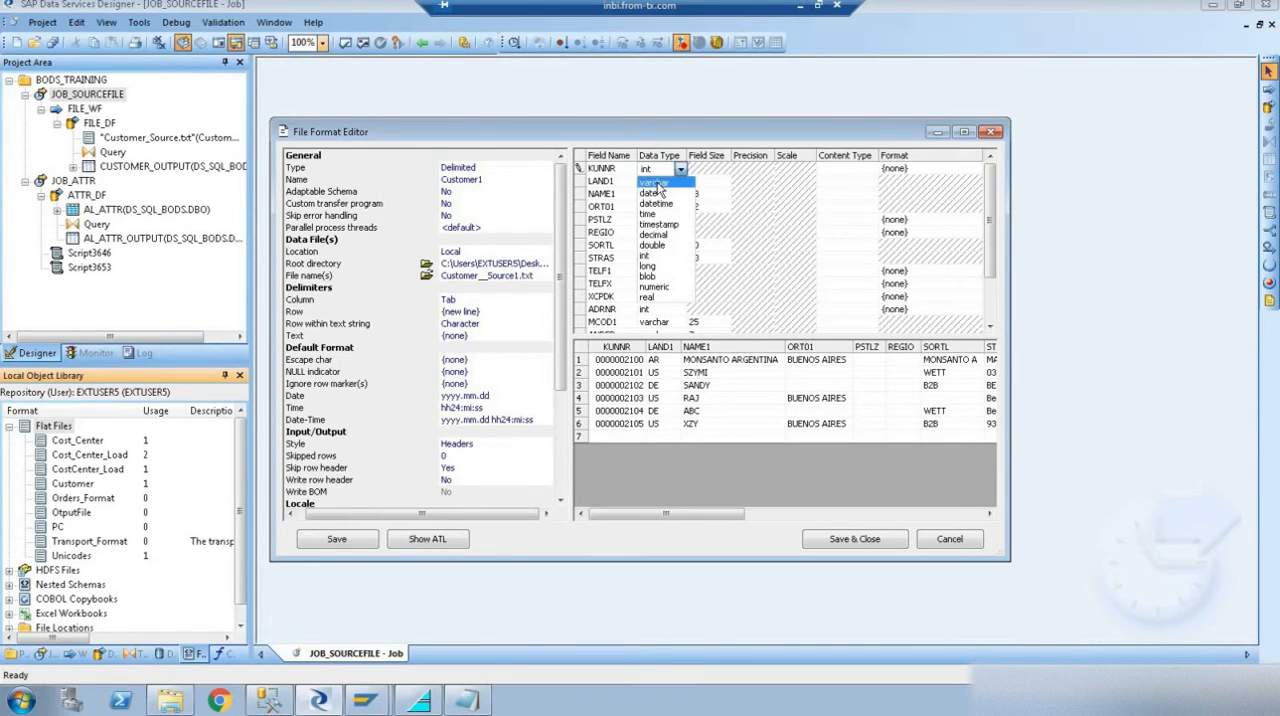
{"action": "left_click", "coordinate": [665, 228]}
{"action": "left_click", "coordinate": [655, 220]}
{"action": "left_click", "coordinate": [679, 220]}
{"action": "left_click", "coordinate": [655, 234]}
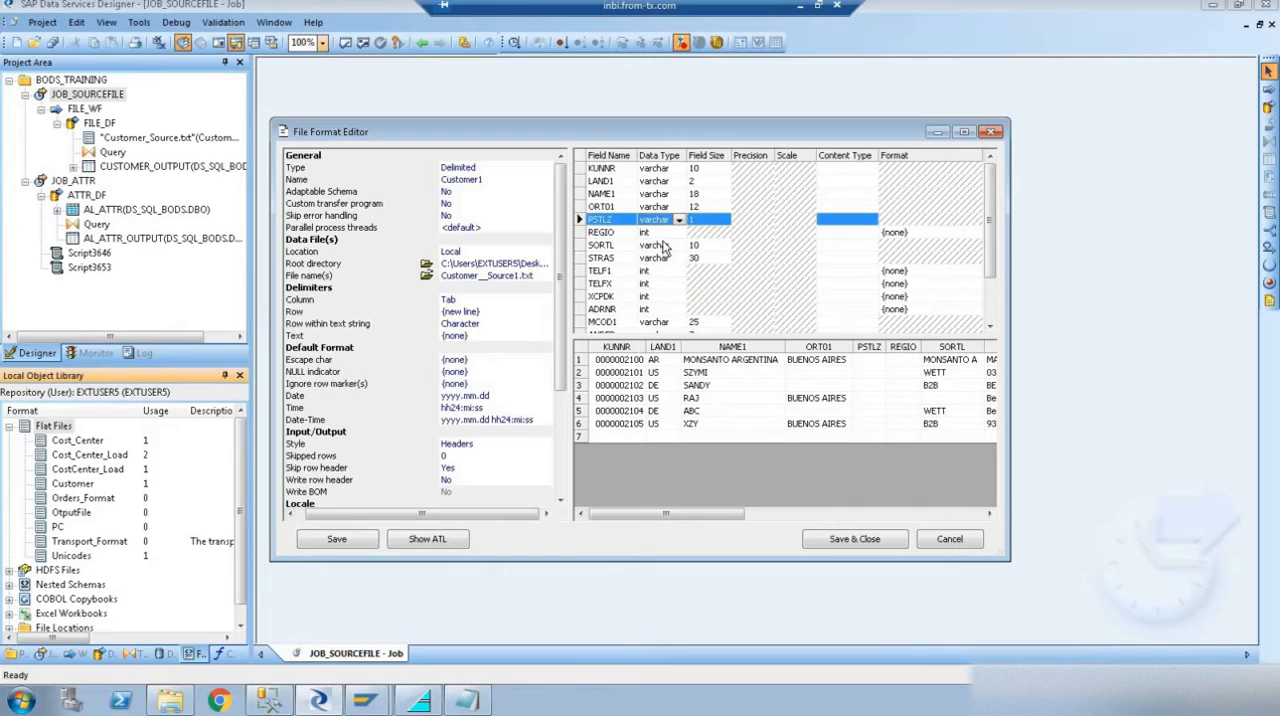
{"action": "left_click", "coordinate": [655, 232]}
{"action": "left_click", "coordinate": [679, 232]}
{"action": "left_click", "coordinate": [653, 247]}
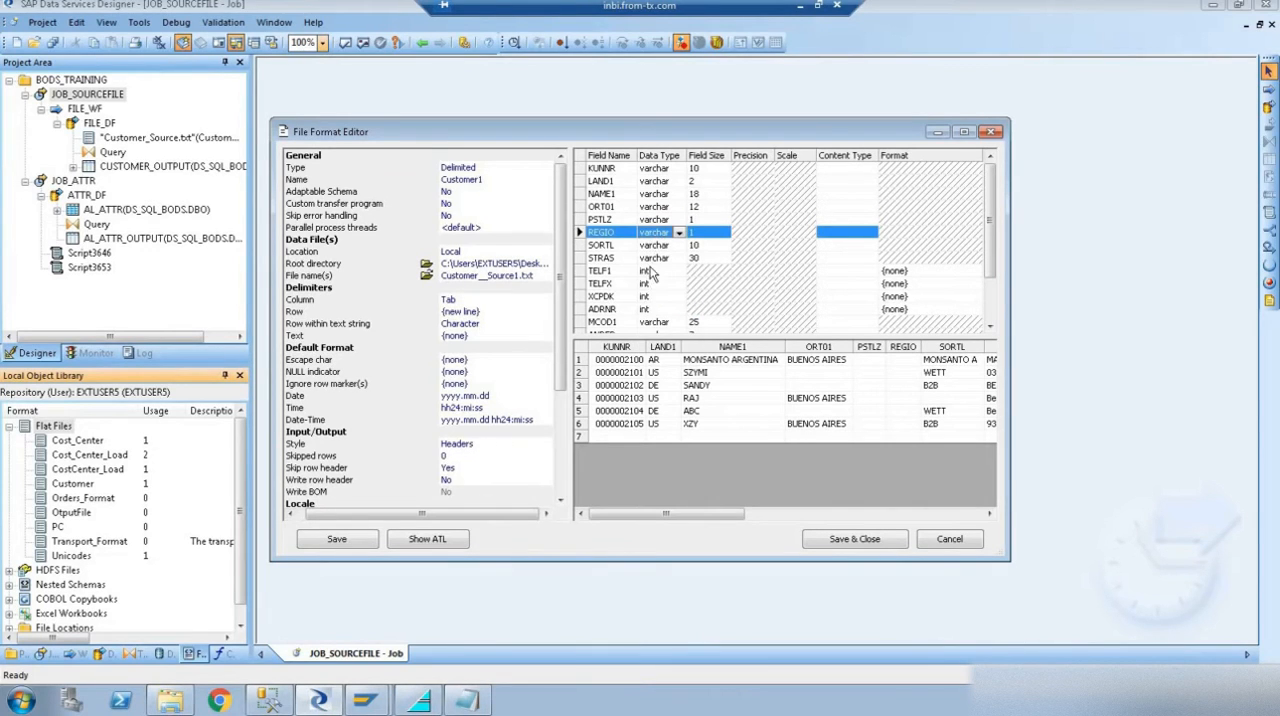
- Change the data type of the TELF1, TELFX and XCPDK fields to varchar
{"action": "left_click", "coordinate": [655, 271]}
{"action": "left_click", "coordinate": [679, 271]}
{"action": "left_click", "coordinate": [650, 285]}
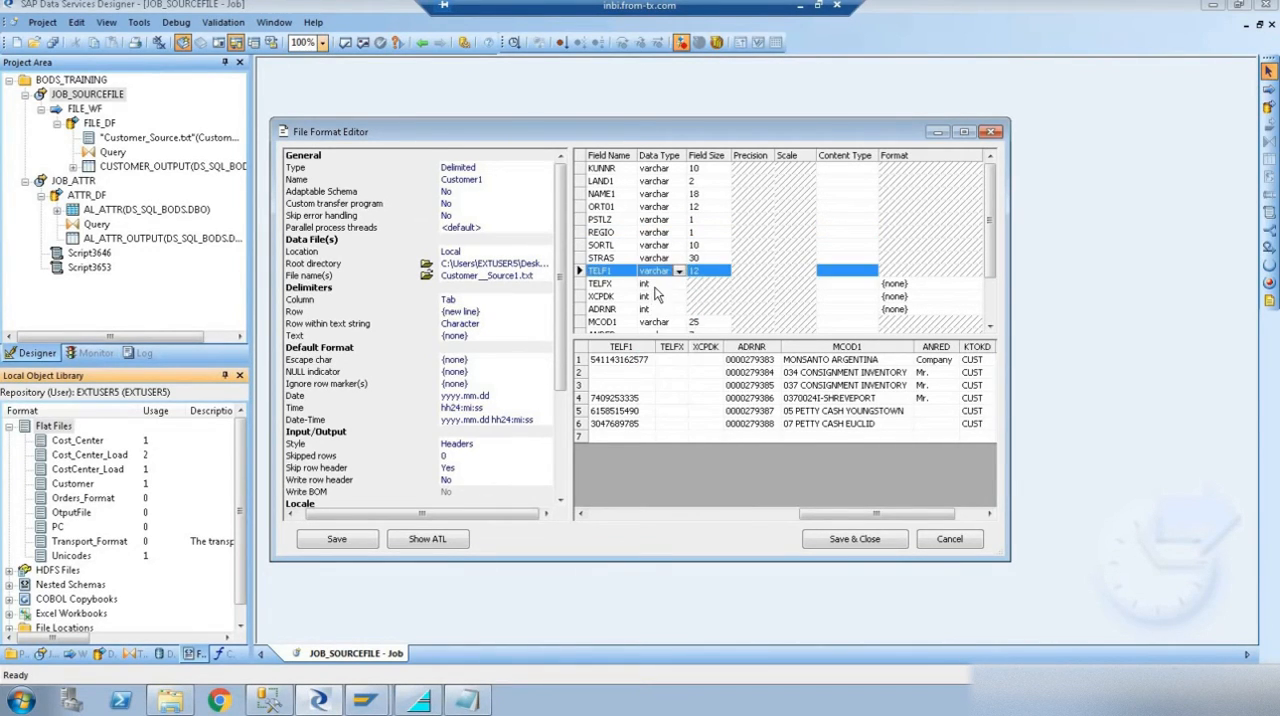
{"action": "left_click", "coordinate": [655, 284]}
{"action": "left_click", "coordinate": [679, 284]}
{"action": "left_click", "coordinate": [660, 298]}
{"action": "left_click", "coordinate": [655, 297]}
{"action": "left_click", "coordinate": [679, 297]}
{"action": "left_click", "coordinate": [655, 310]}
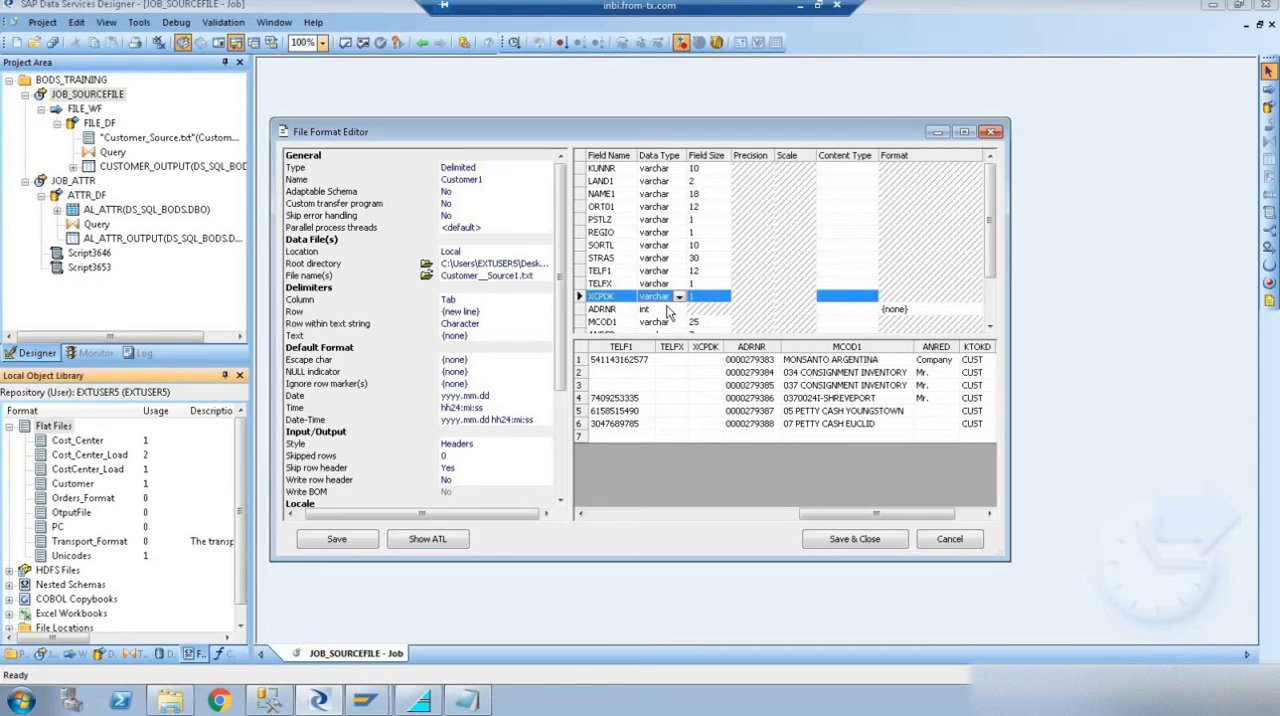
- Change the data type of the ADRNR and LZONE fields to varchar
{"action": "left_click", "coordinate": [655, 310]}
{"action": "left_click", "coordinate": [679, 310]}
{"action": "left_click", "coordinate": [653, 323]}
{"action": "scroll", "coordinate": [988, 305], "scroll_direction": "down", "scroll_amount": 2}
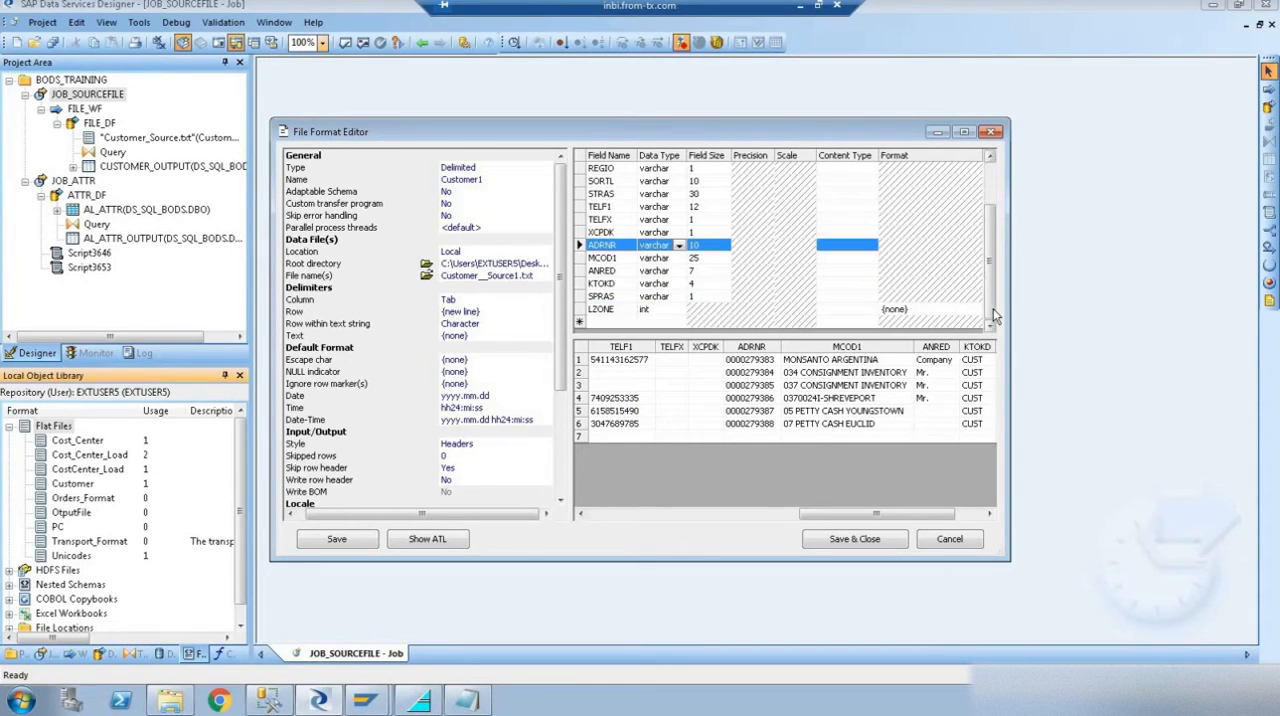
{"action": "left_click", "coordinate": [662, 313]}
{"action": "left_click", "coordinate": [679, 310]}
{"action": "left_click", "coordinate": [655, 323]}
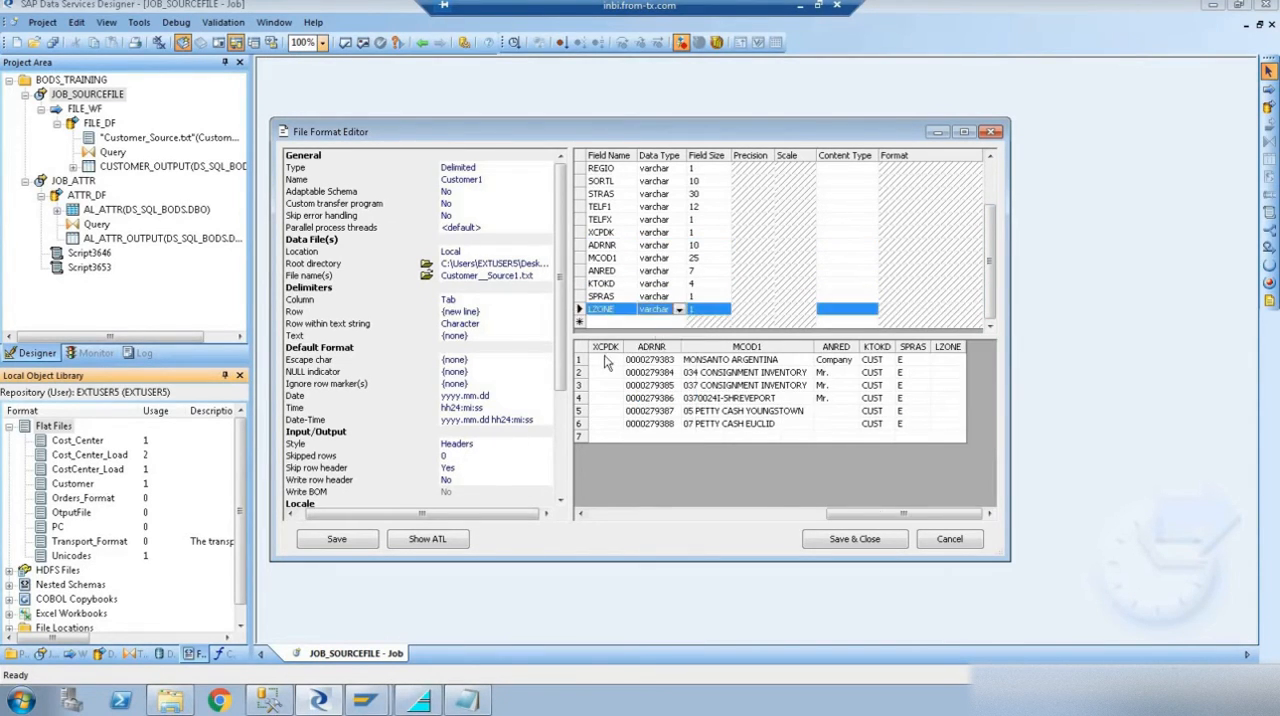
- Replace the specific data file name with the wildcard *.txt to cover all text files in the root directory
{"action": "left_click", "coordinate": [493, 278]}
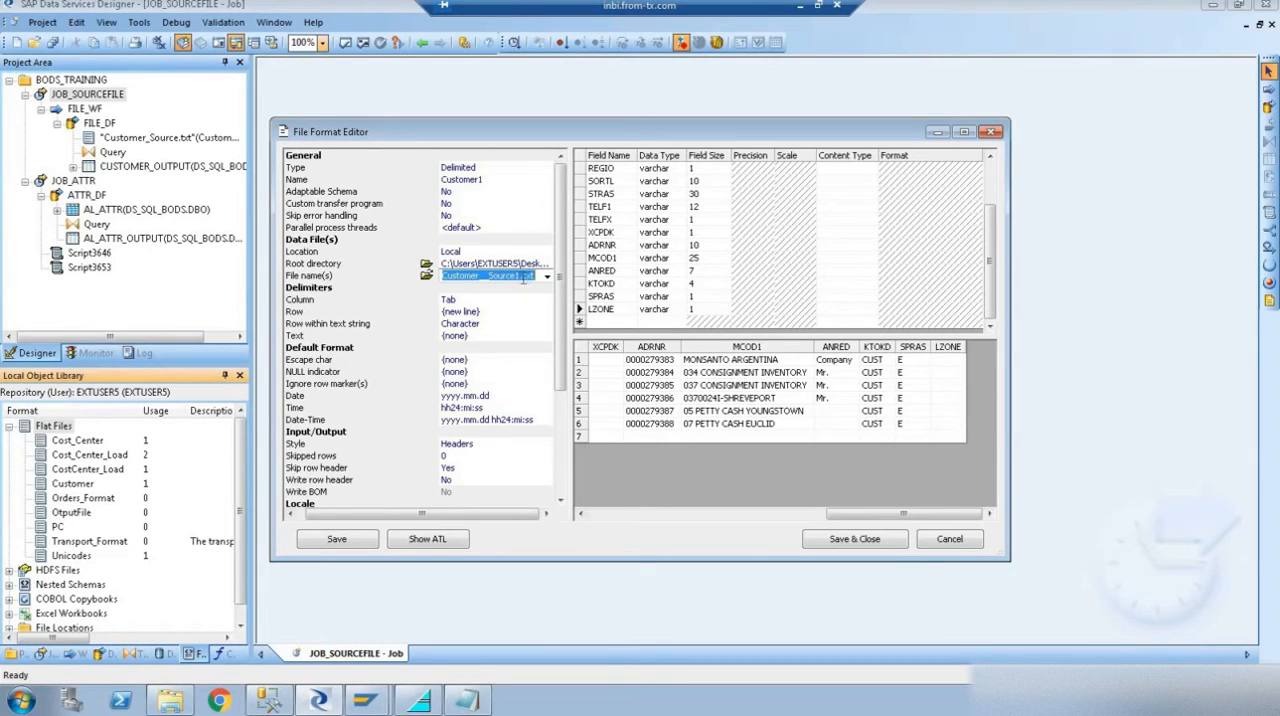
{"action": "left_click", "coordinate": [520, 279]}
{"action": "left_click_drag", "start_coordinate": [486, 277], "coordinate": [440, 276]}
{"action": "type", "text": "*"}
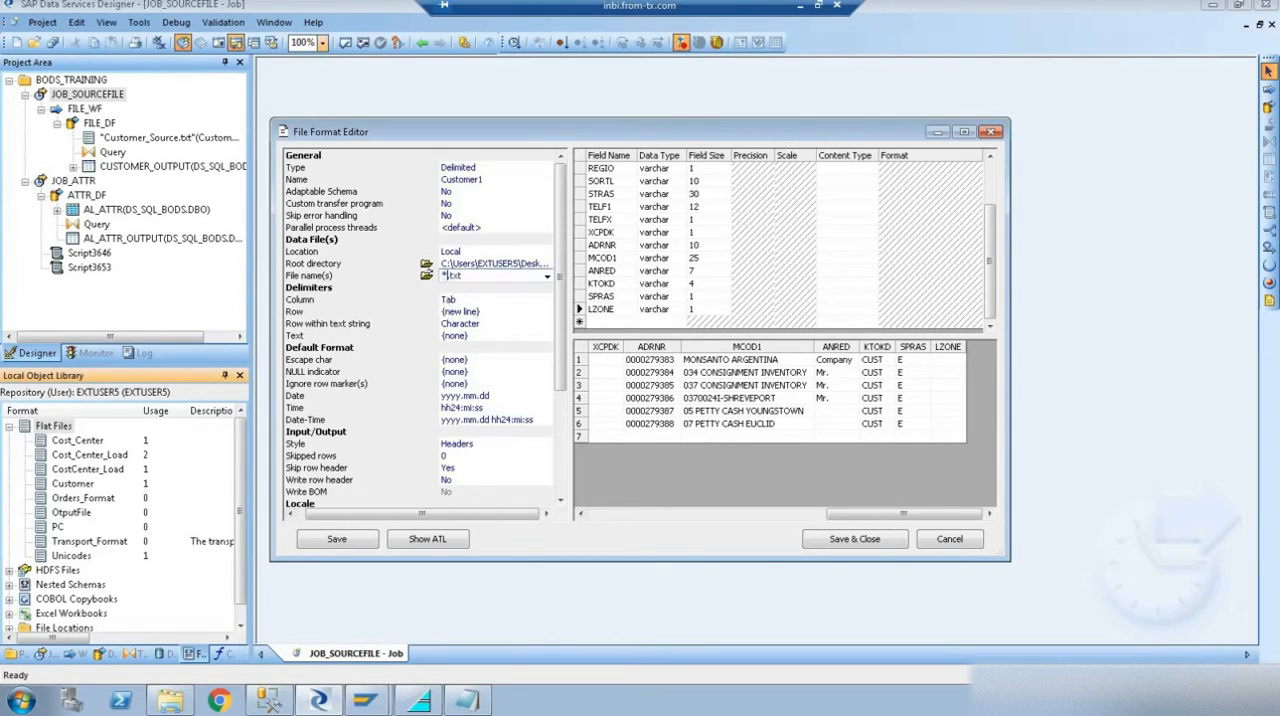
{"action": "left_click", "coordinate": [411, 299]}
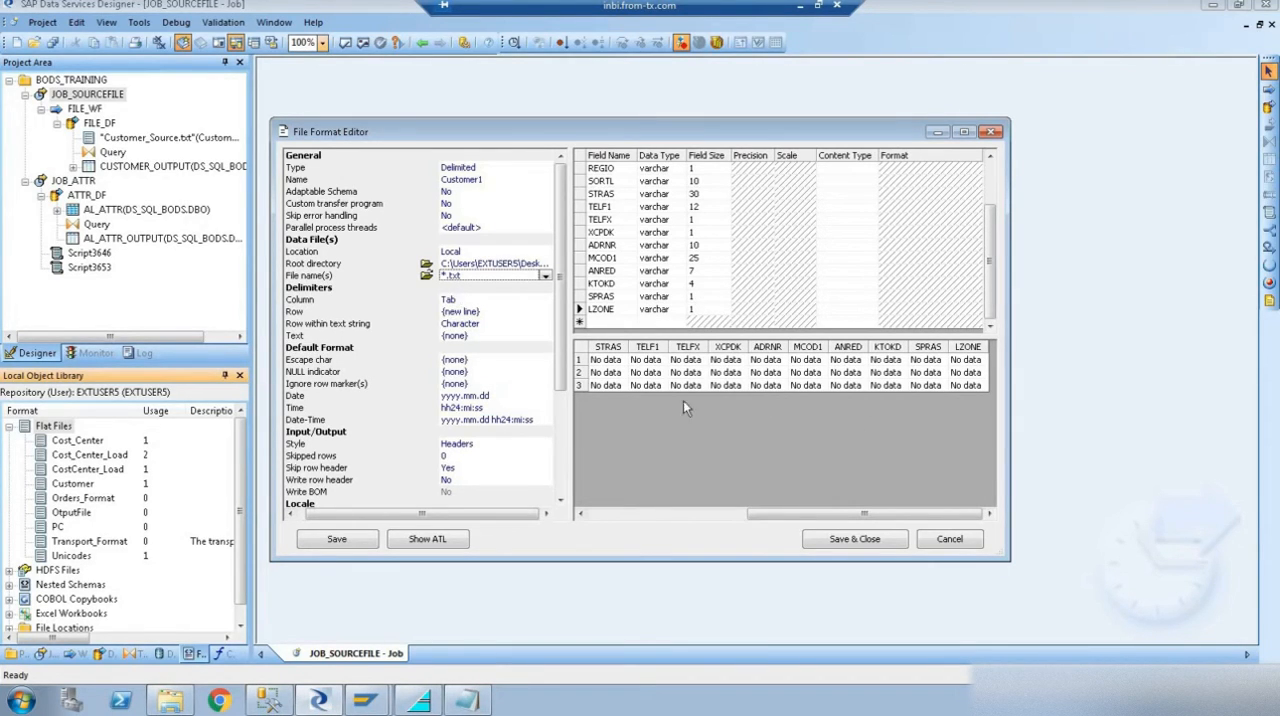
- Save the Customer1 file format and close its editor
{"action": "left_click", "coordinate": [633, 374]}
{"action": "left_click", "coordinate": [688, 364]}
{"action": "left_click", "coordinate": [815, 370]}
{"action": "left_click", "coordinate": [897, 363]}
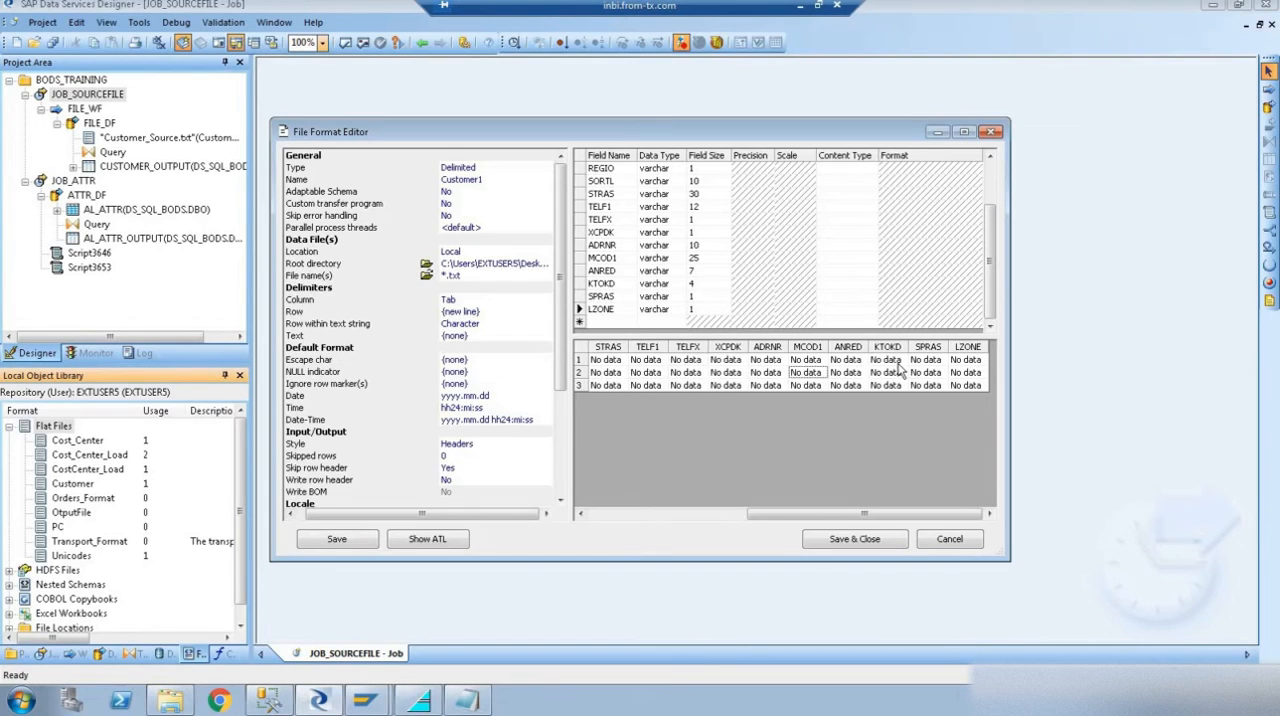
{"action": "left_click", "coordinate": [847, 541]}
- Add a second data flow named File2_df to the FILE_WF work flow, below FILE_DF
{"action": "left_click", "coordinate": [637, 182]}
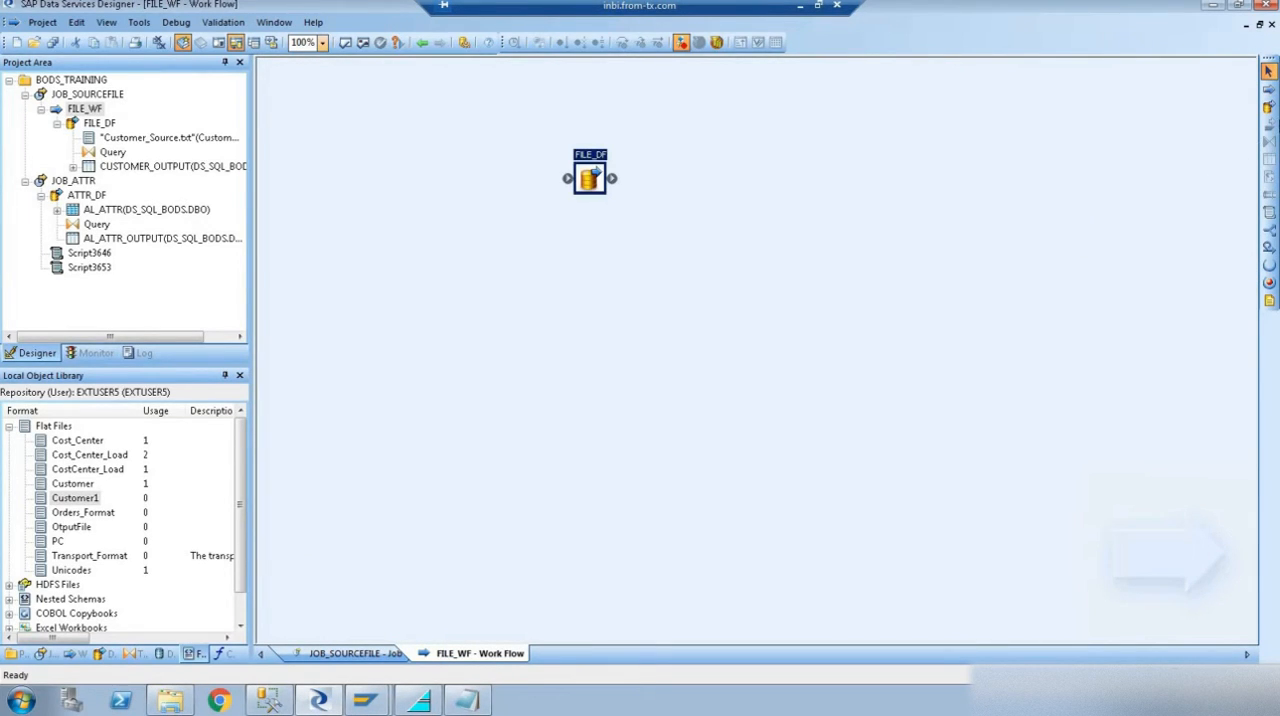
{"action": "left_click", "coordinate": [1268, 108]}
{"action": "left_click", "coordinate": [594, 248]}
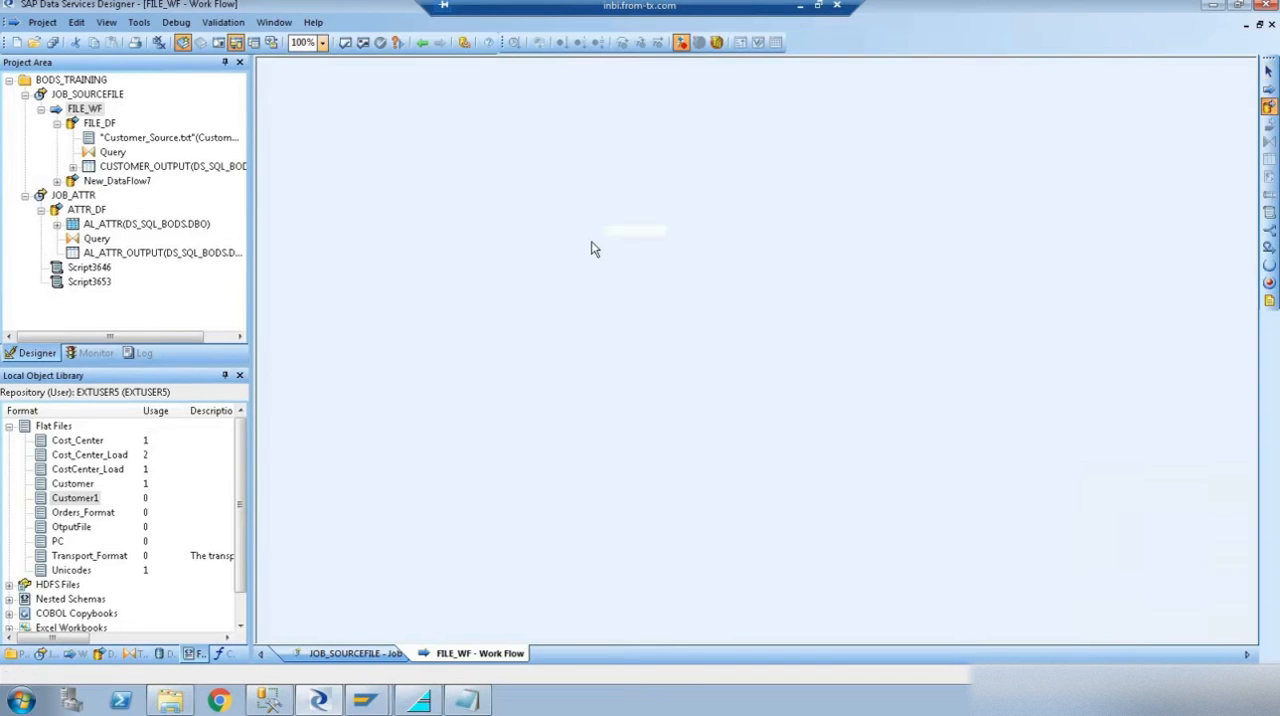
{"action": "type", "text": "F"}
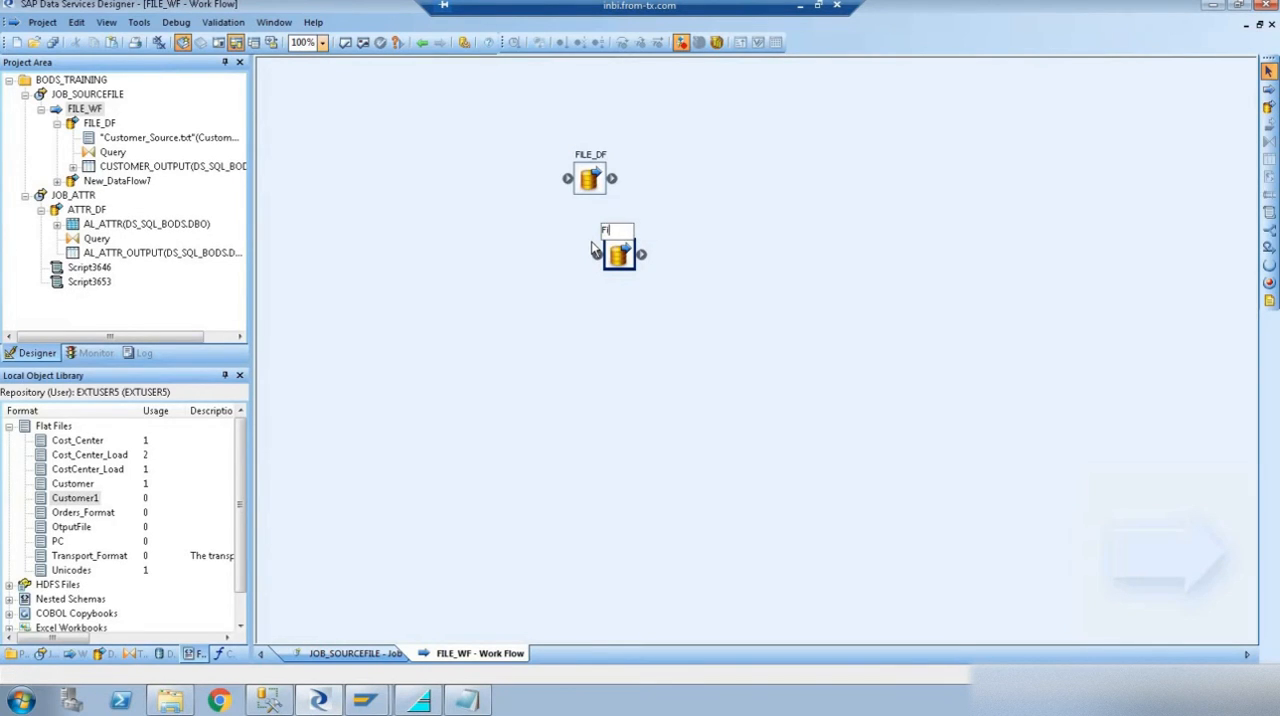
{"action": "type", "text": "ile2_df"}
{"action": "key", "text": "Return"}
- Open the File2_df data flow and place the Customer1 flat file in it as a source
{"action": "double_click", "coordinate": [618, 257]}
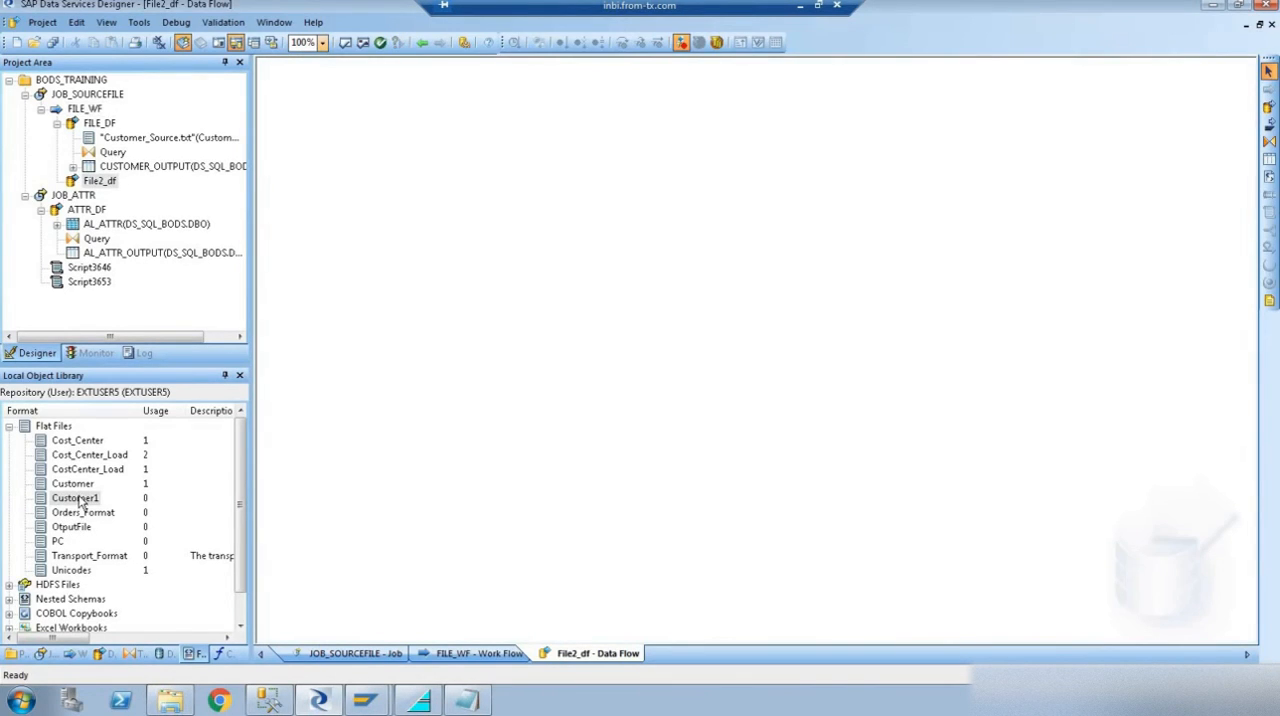
{"action": "left_click_drag", "start_coordinate": [82, 498], "coordinate": [296, 241]}
{"action": "left_click", "coordinate": [341, 250]}
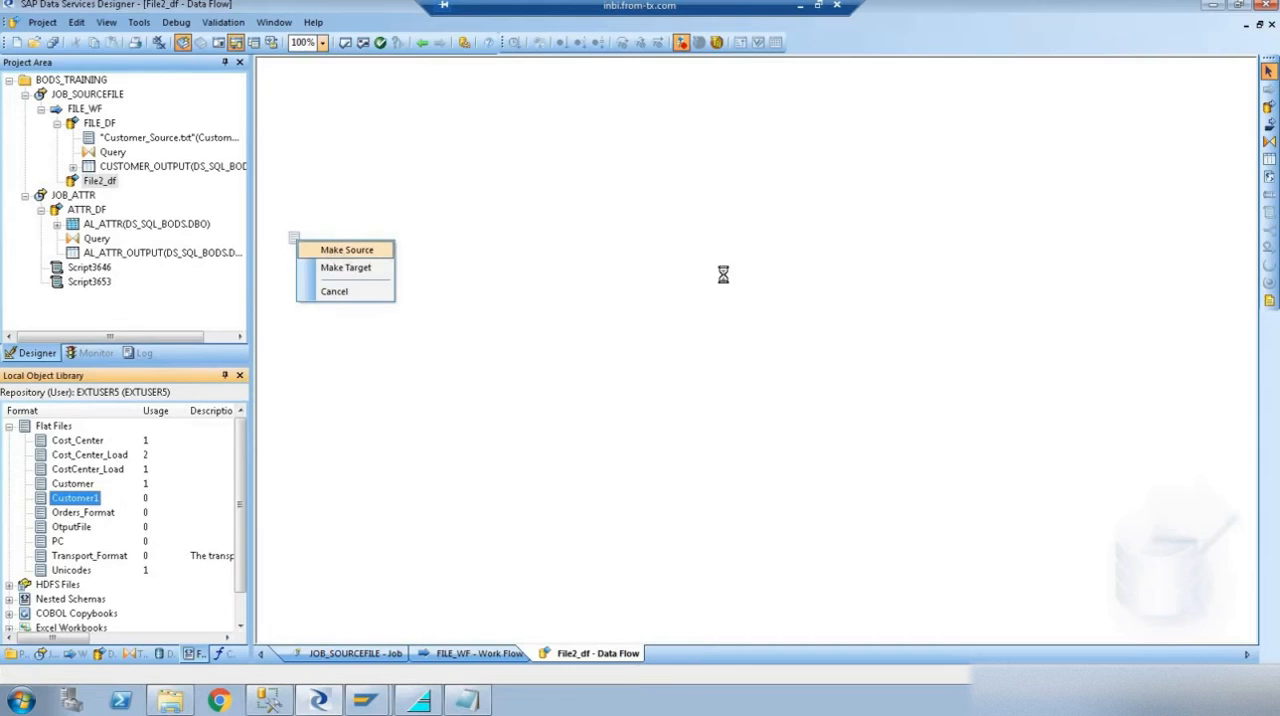
- Add a Query transform to File2_df and connect the Customer1 source file to it
{"action": "left_click", "coordinate": [1269, 142]}
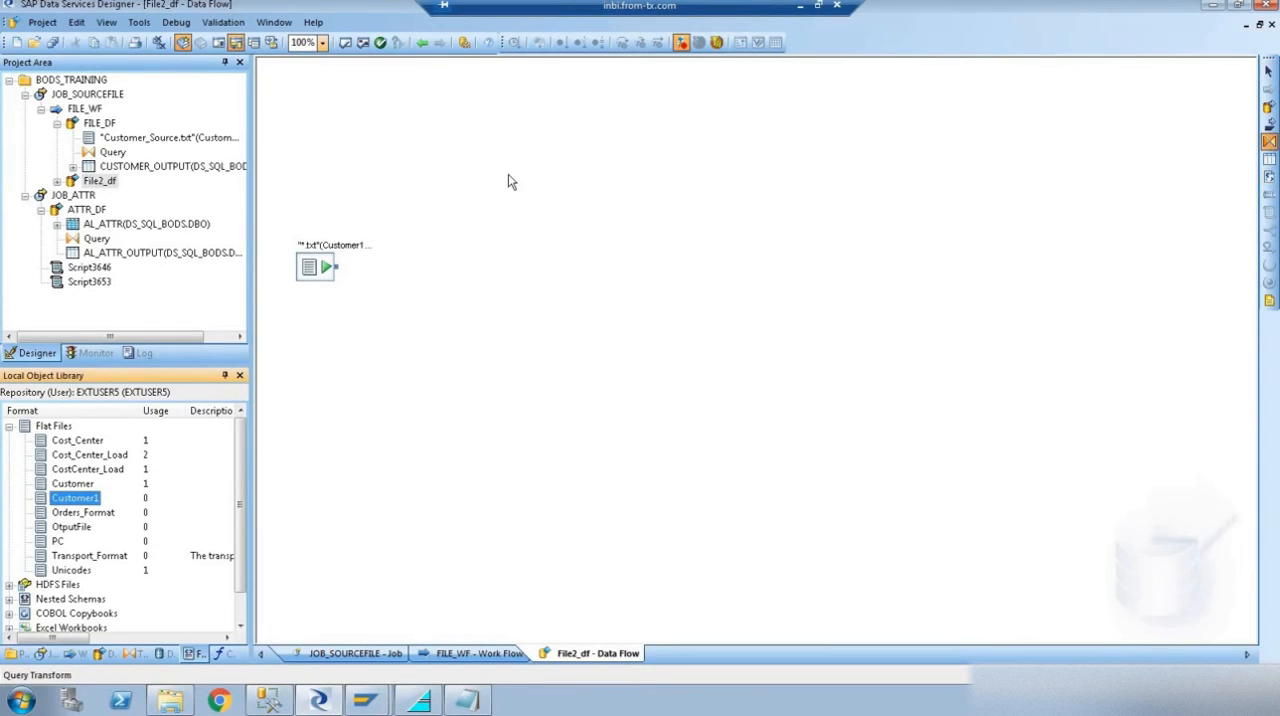
{"action": "left_click", "coordinate": [440, 163]}
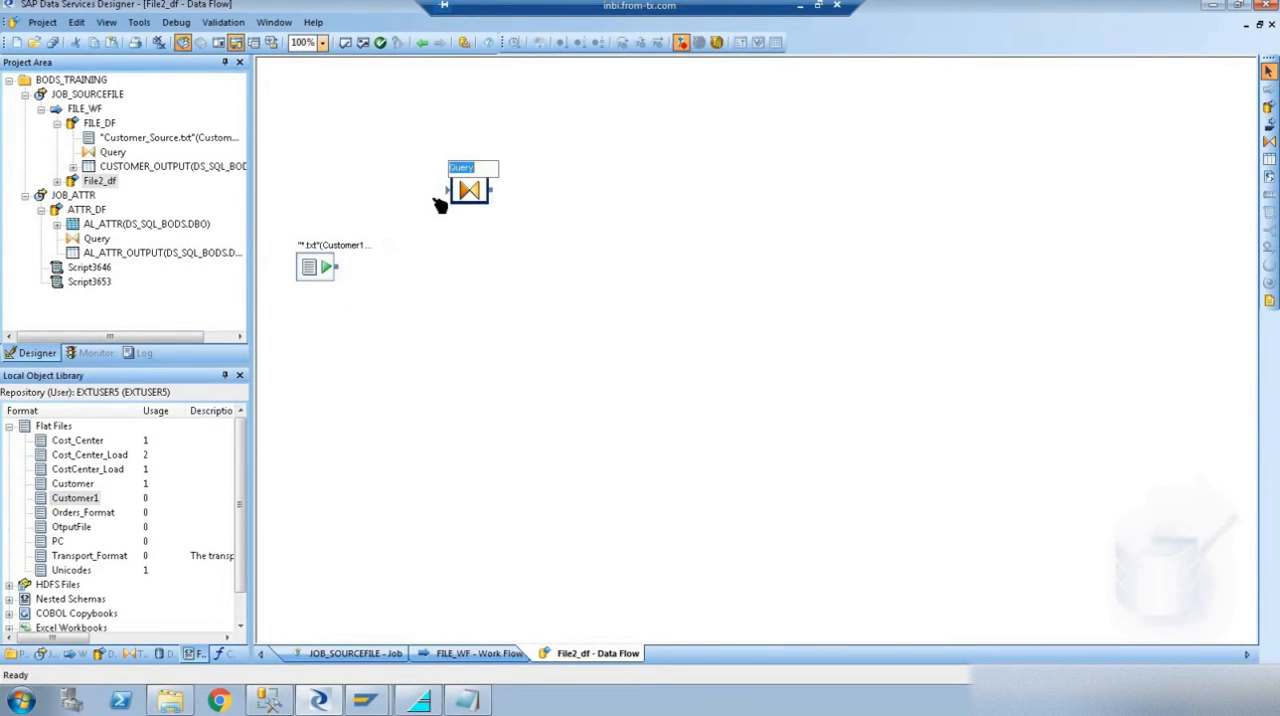
{"action": "left_click_drag", "start_coordinate": [336, 267], "coordinate": [460, 194]}
- Map all Customer1 input columns from KUNNR to LZONE to the Query output and return to the data flow
{"action": "double_click", "coordinate": [459, 189]}
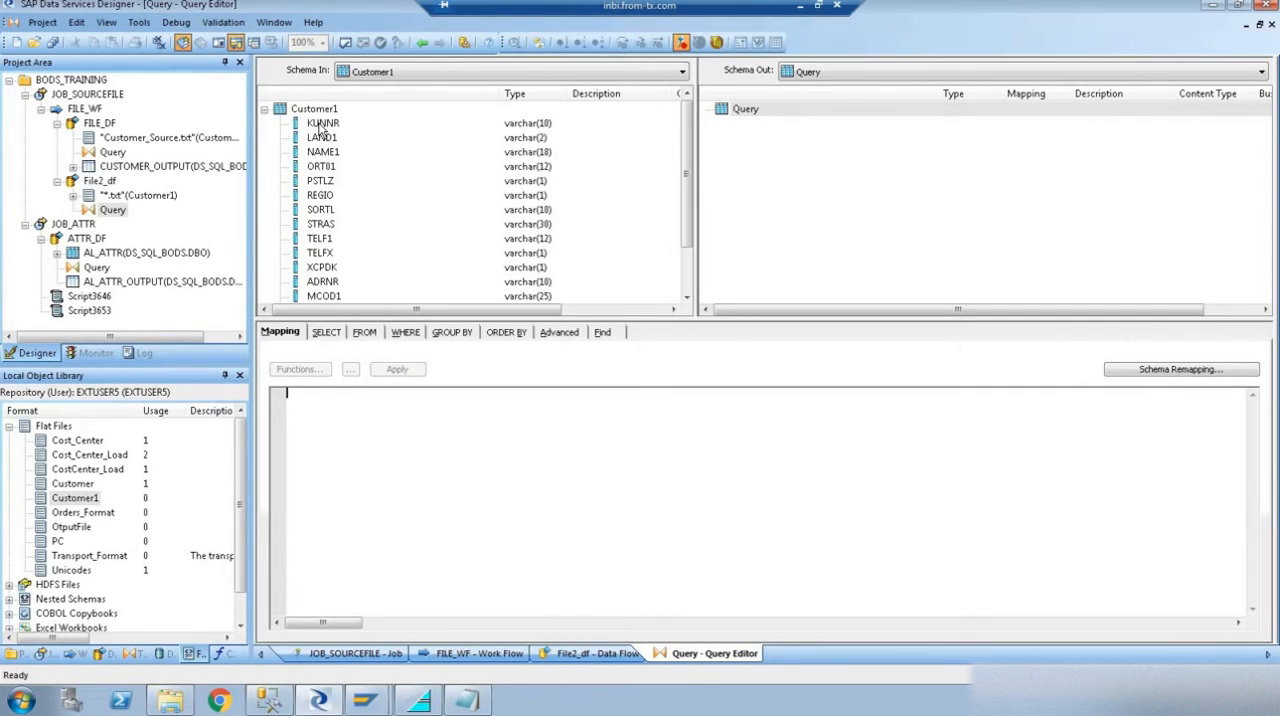
{"action": "scroll", "coordinate": [324, 130], "scroll_direction": "down", "scroll_amount": 5}
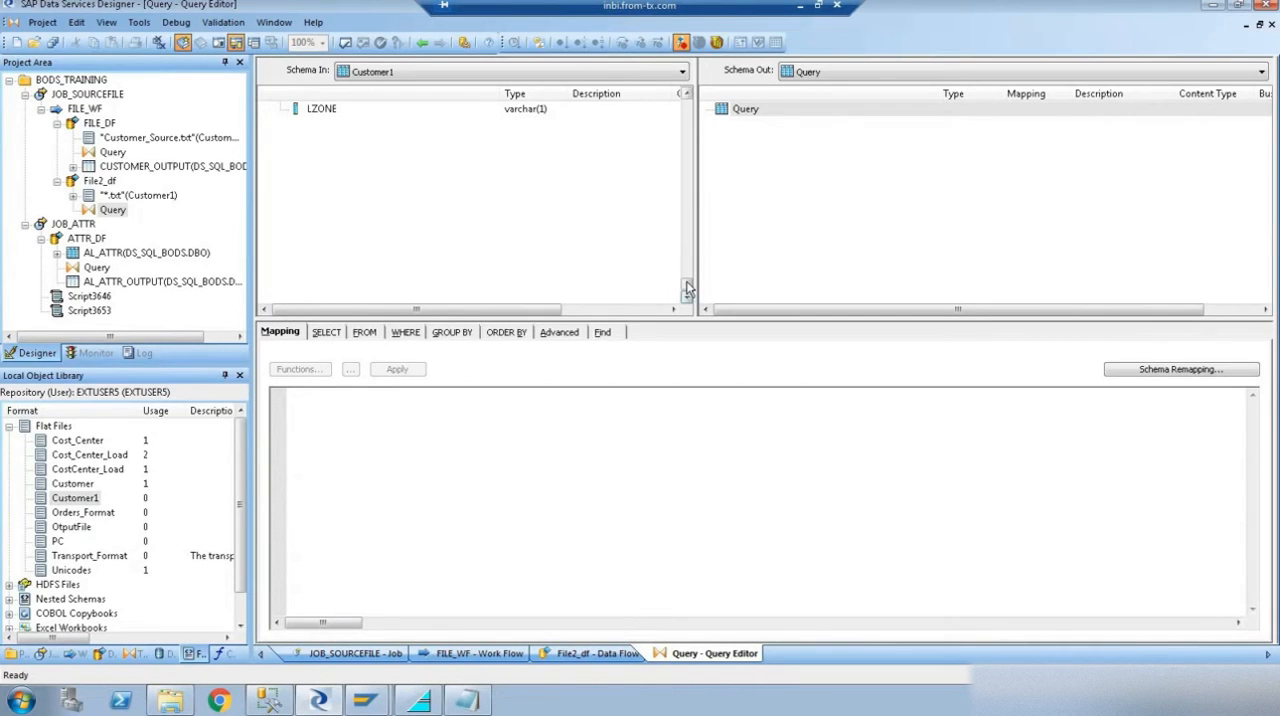
{"action": "left_click_drag", "start_coordinate": [686, 284], "coordinate": [687, 100]}
{"action": "left_click", "coordinate": [322, 124]}
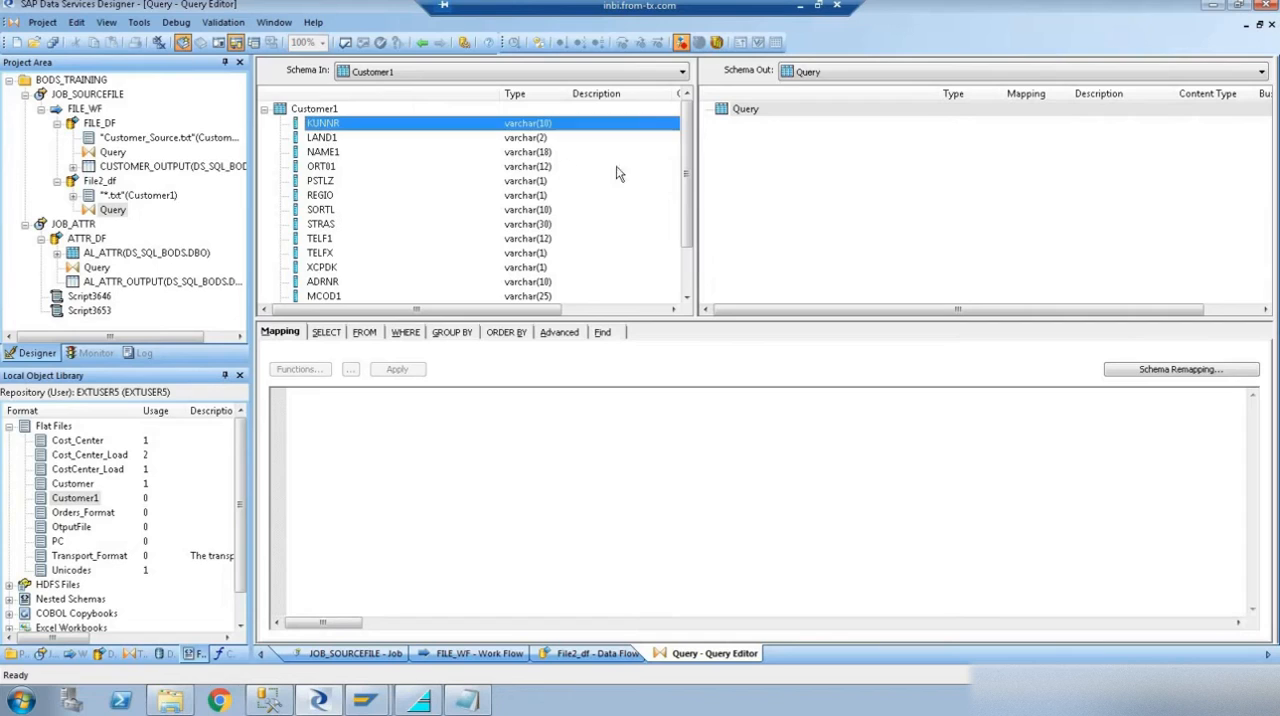
{"action": "left_click_drag", "start_coordinate": [687, 185], "coordinate": [687, 232]}
{"action": "left_click", "coordinate": [324, 297], "text": "shift"}
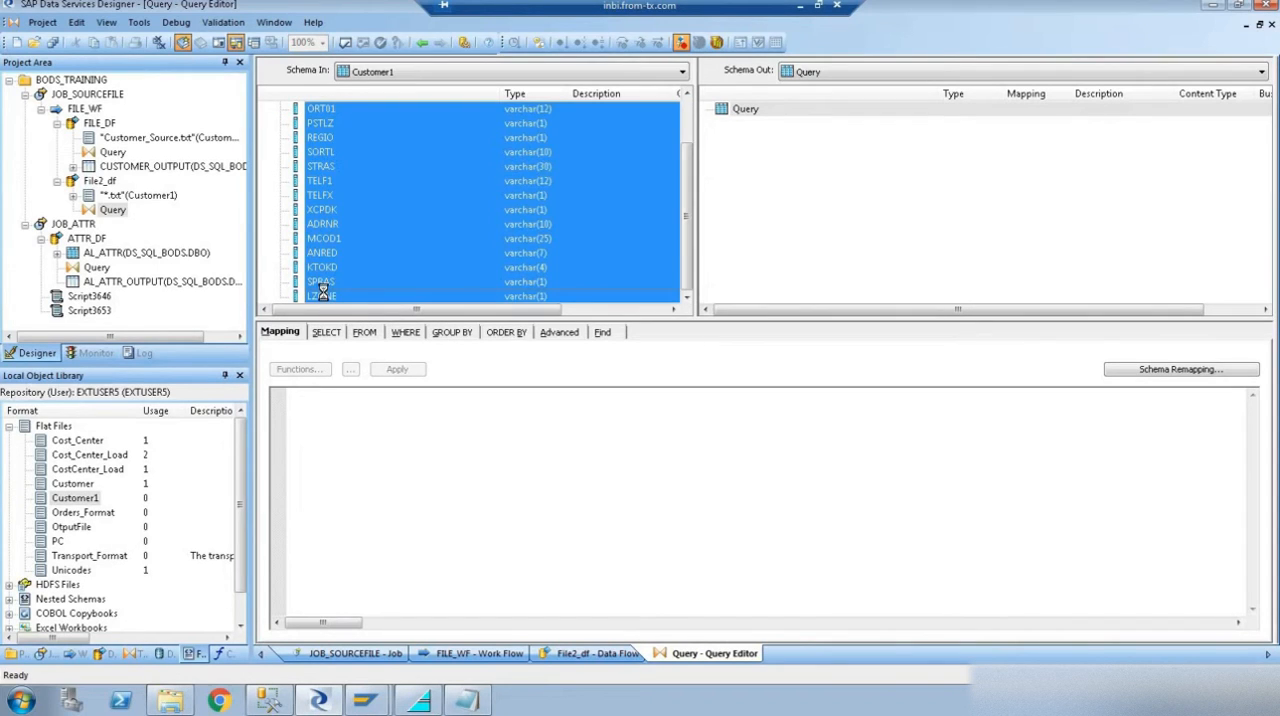
{"action": "right_click", "coordinate": [324, 297]}
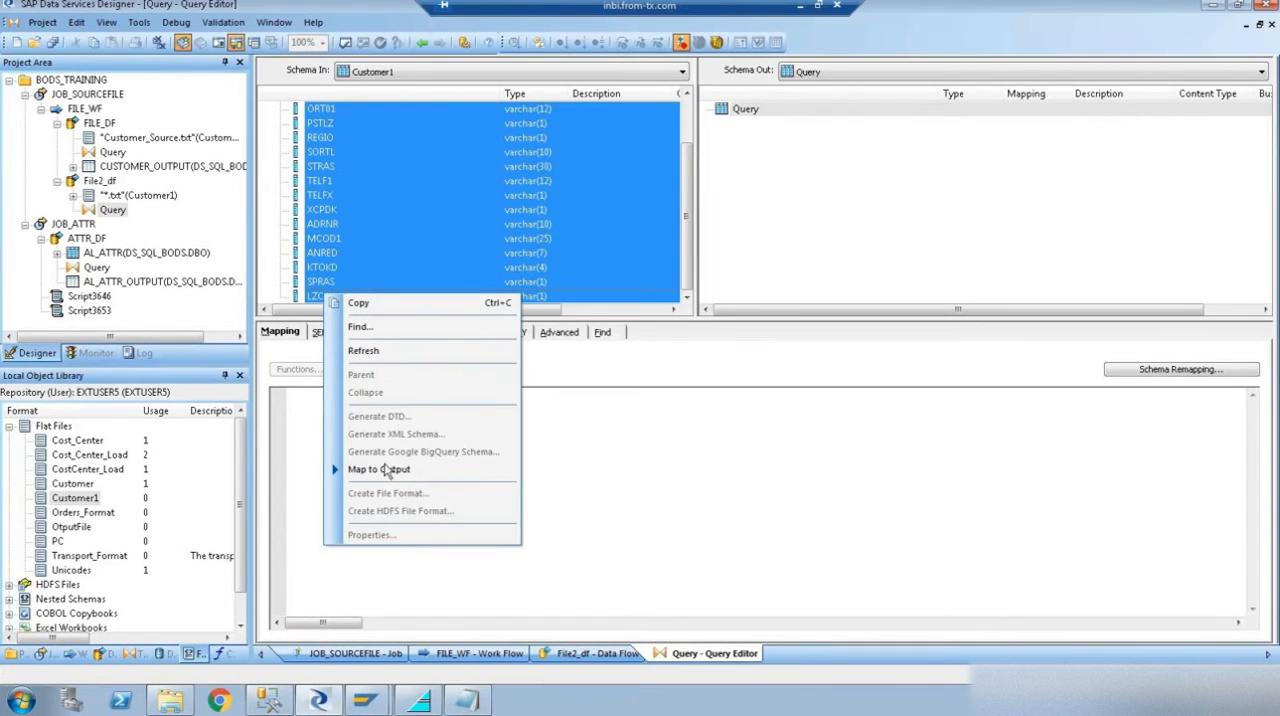
{"action": "left_click", "coordinate": [385, 469]}
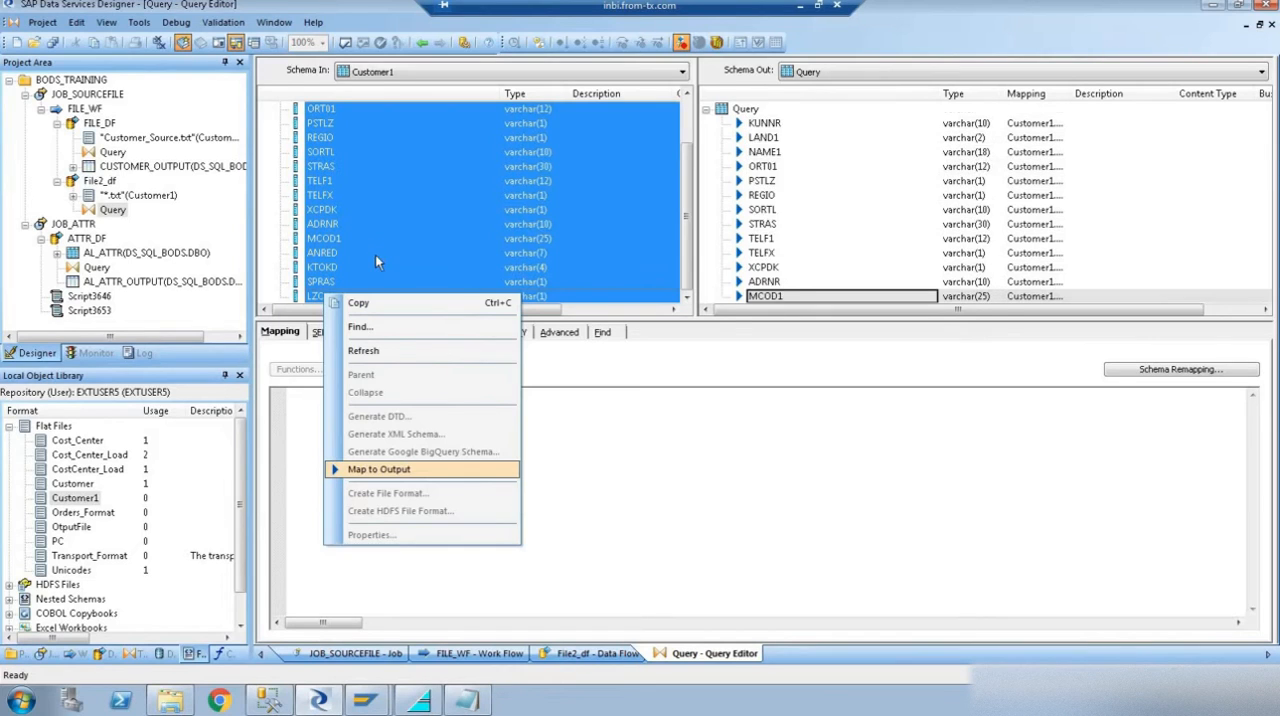
{"action": "left_click", "coordinate": [424, 44]}
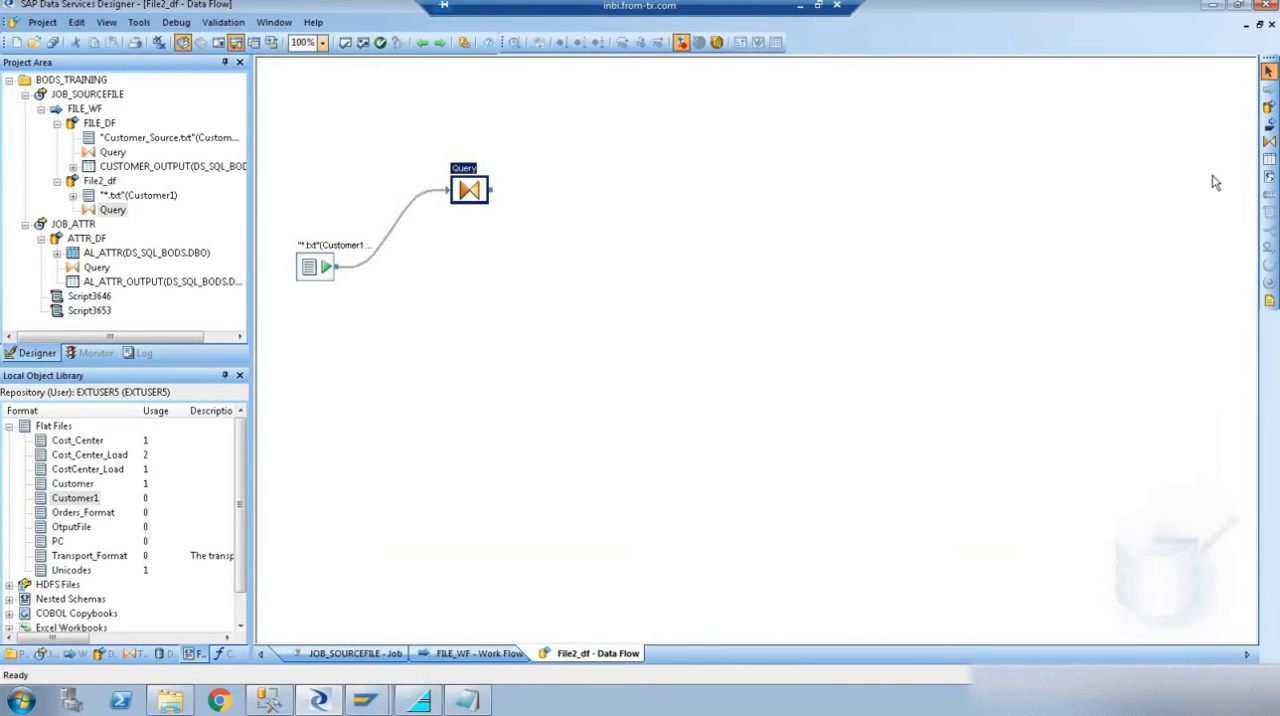
- Add a template table CUSTOMER_OUTPUT1 in datastore DS_SQL_BODS with owner DBO, and connect the Query to it
{"action": "left_click", "coordinate": [560, 180]}
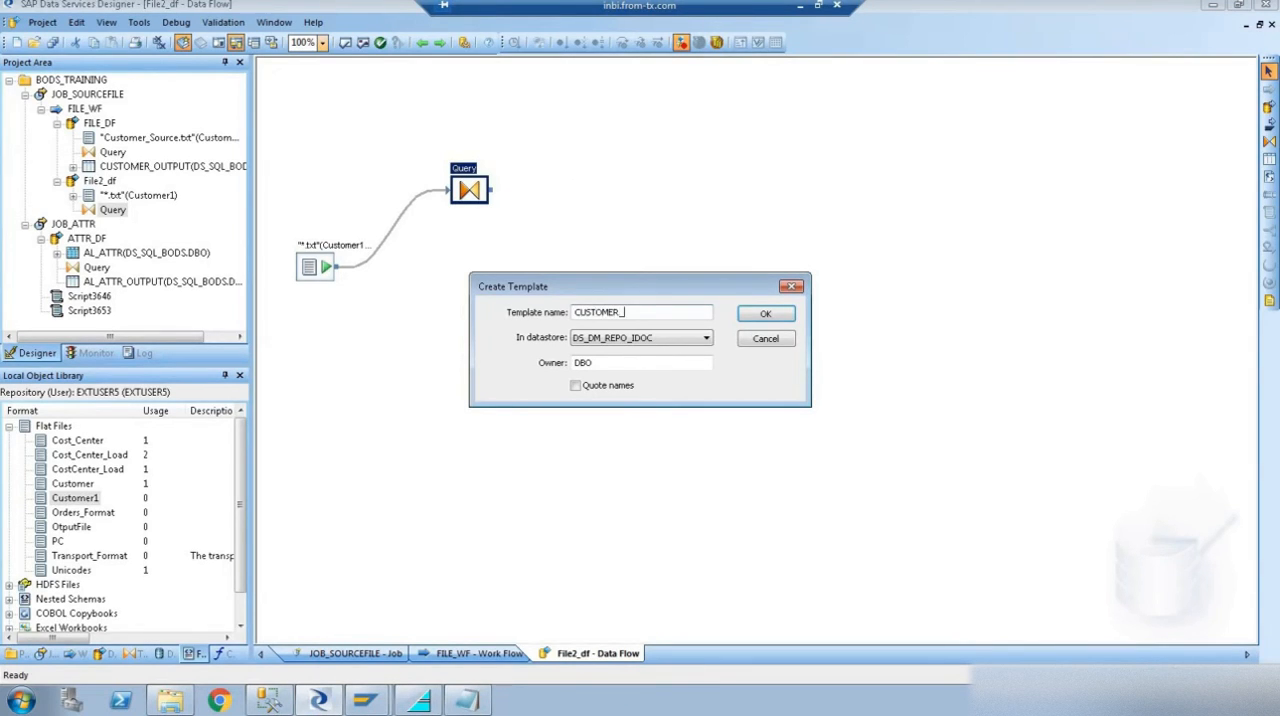
{"action": "key", "text": "Tab"}
{"action": "key", "text": "Down"}
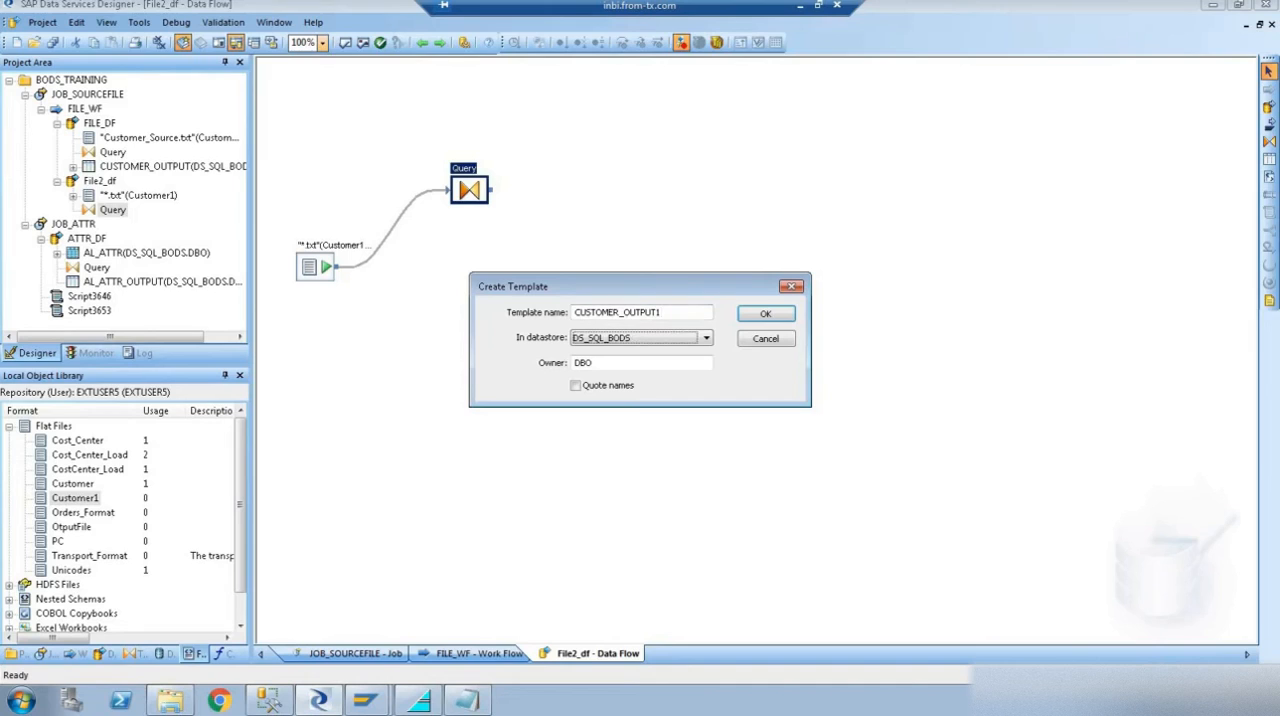
{"action": "key", "text": "Return"}
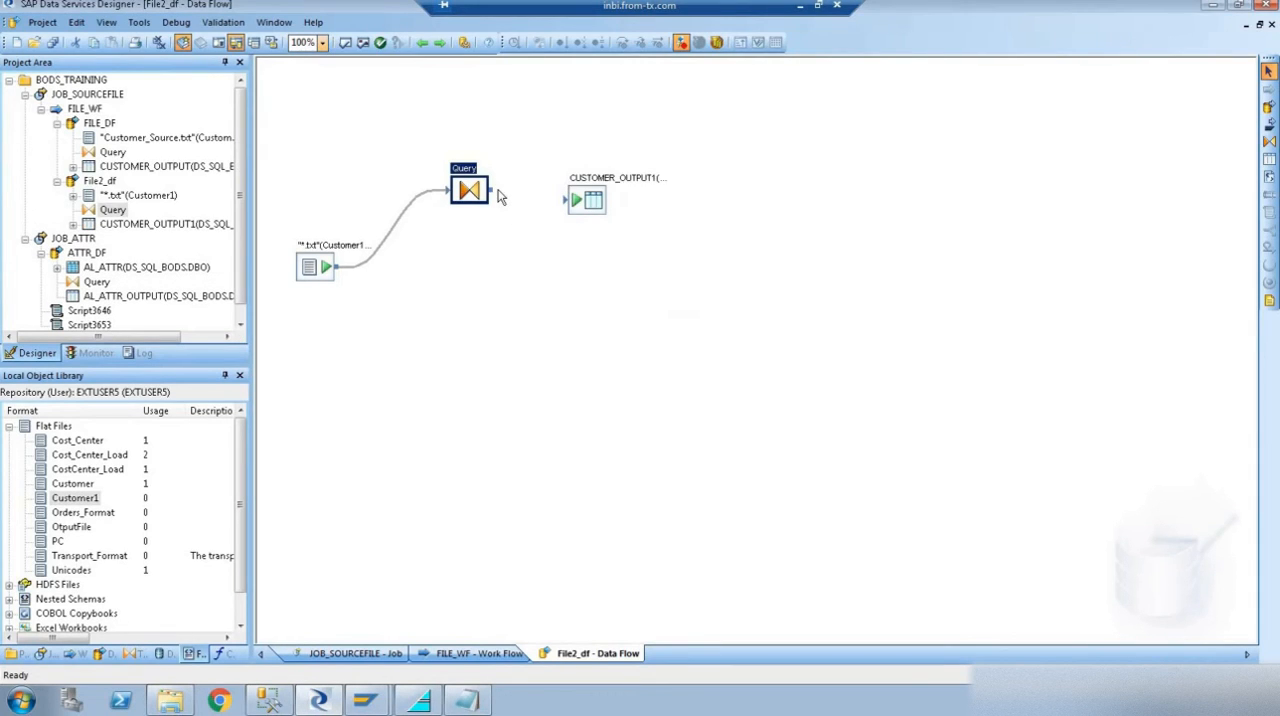
{"action": "left_click_drag", "start_coordinate": [504, 197], "coordinate": [563, 210]}
- In the *.txt source file's Source Information, set Include file name column to Yes and Include path to No
{"action": "double_click", "coordinate": [316, 276]}
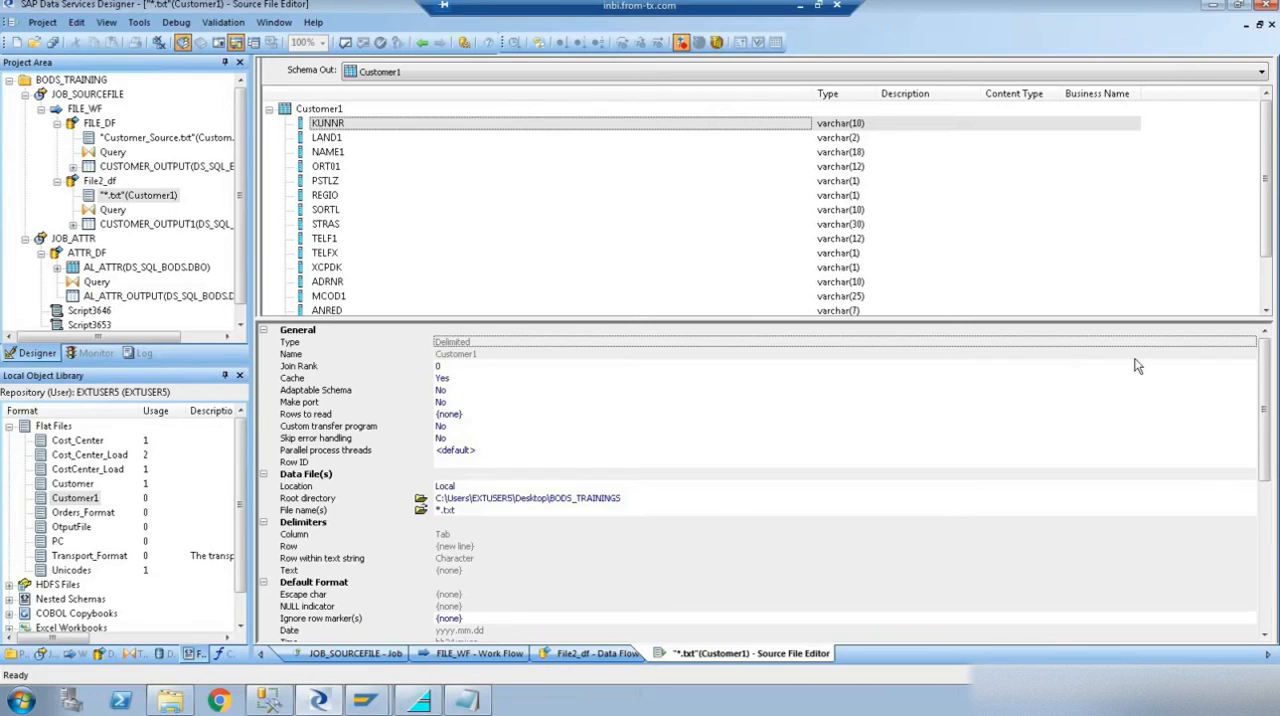
{"action": "scroll", "coordinate": [583, 571], "scroll_direction": "down", "scroll_amount": 5}
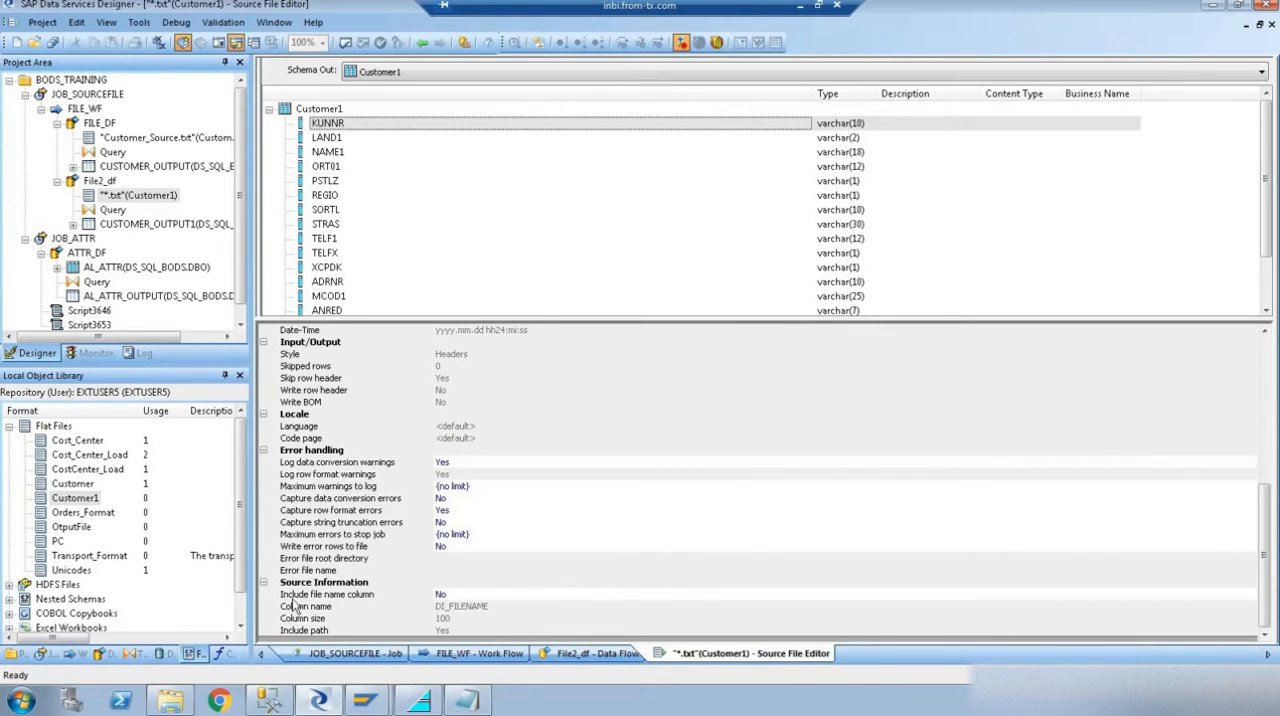
{"action": "left_click", "coordinate": [456, 597]}
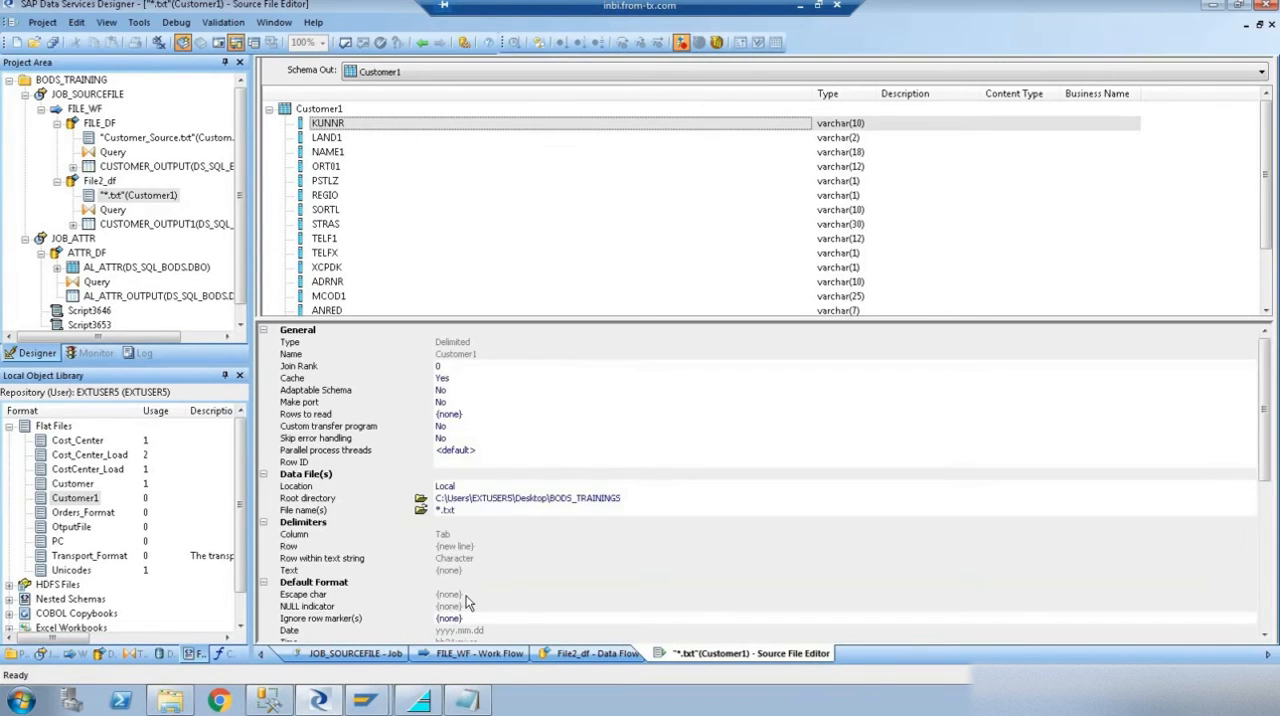
{"action": "scroll", "coordinate": [465, 600], "scroll_direction": "down", "scroll_amount": 8}
{"action": "scroll", "coordinate": [470, 612], "scroll_direction": "down", "scroll_amount": 1}
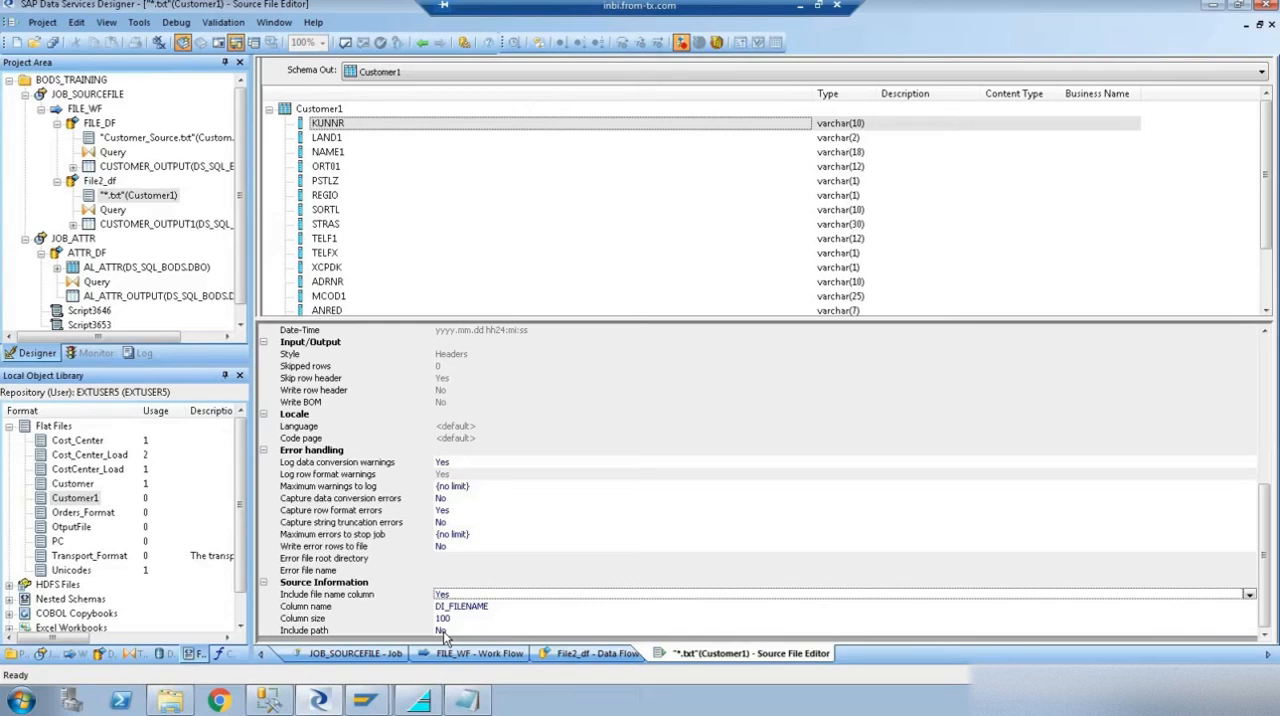
{"action": "left_click", "coordinate": [422, 44]}
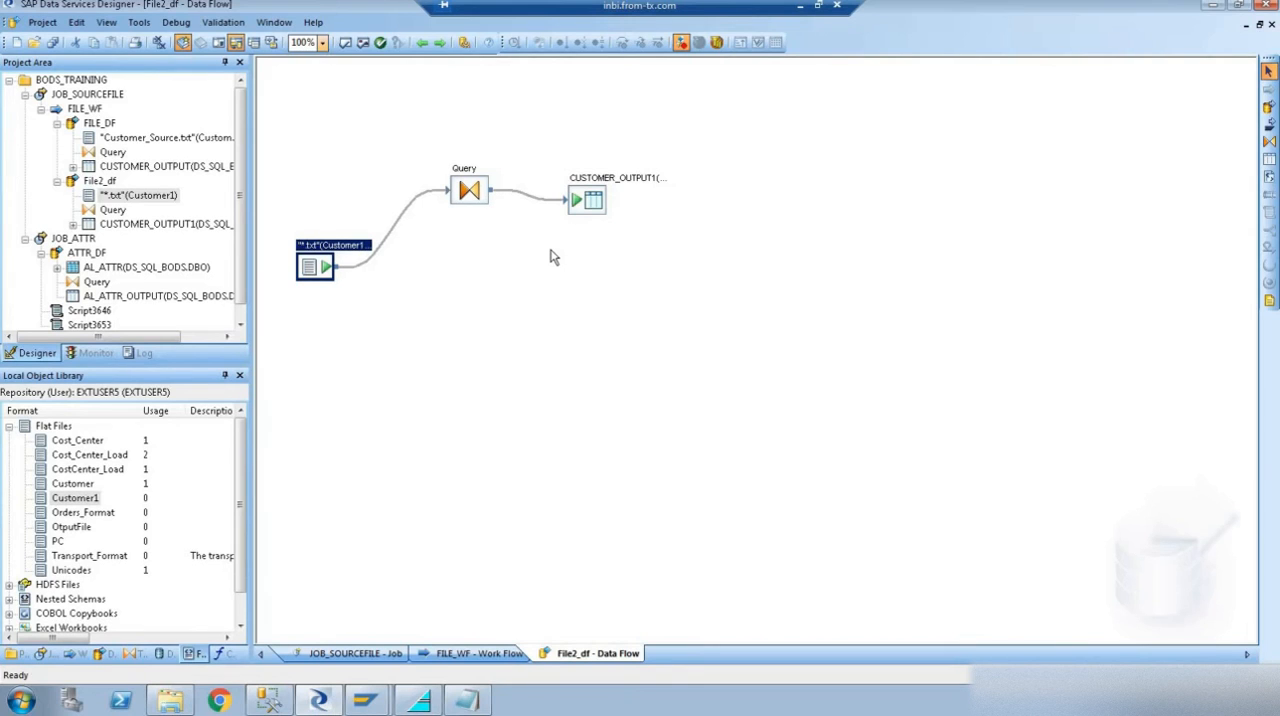
- Switch to File Explorer to check the full path of the BODS_TRAININGS folder, and return to Data Services Designer
{"action": "left_click", "coordinate": [170, 700]}
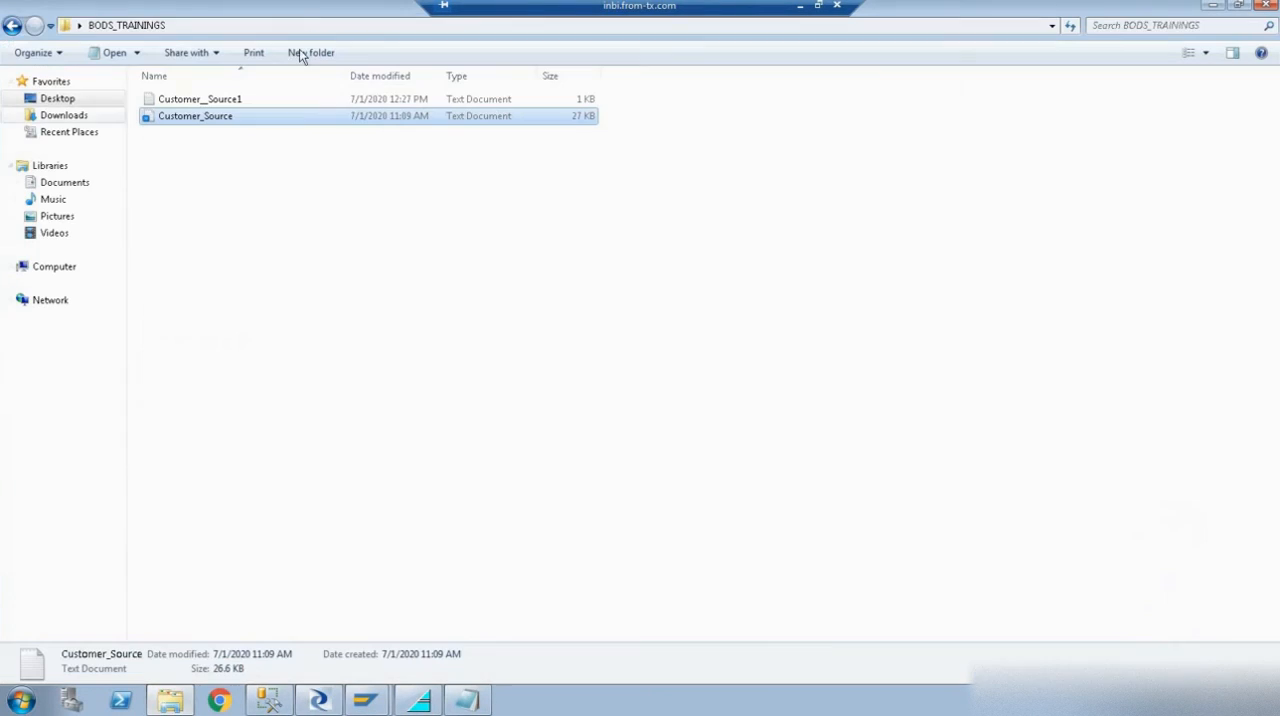
{"action": "left_click", "coordinate": [349, 25]}
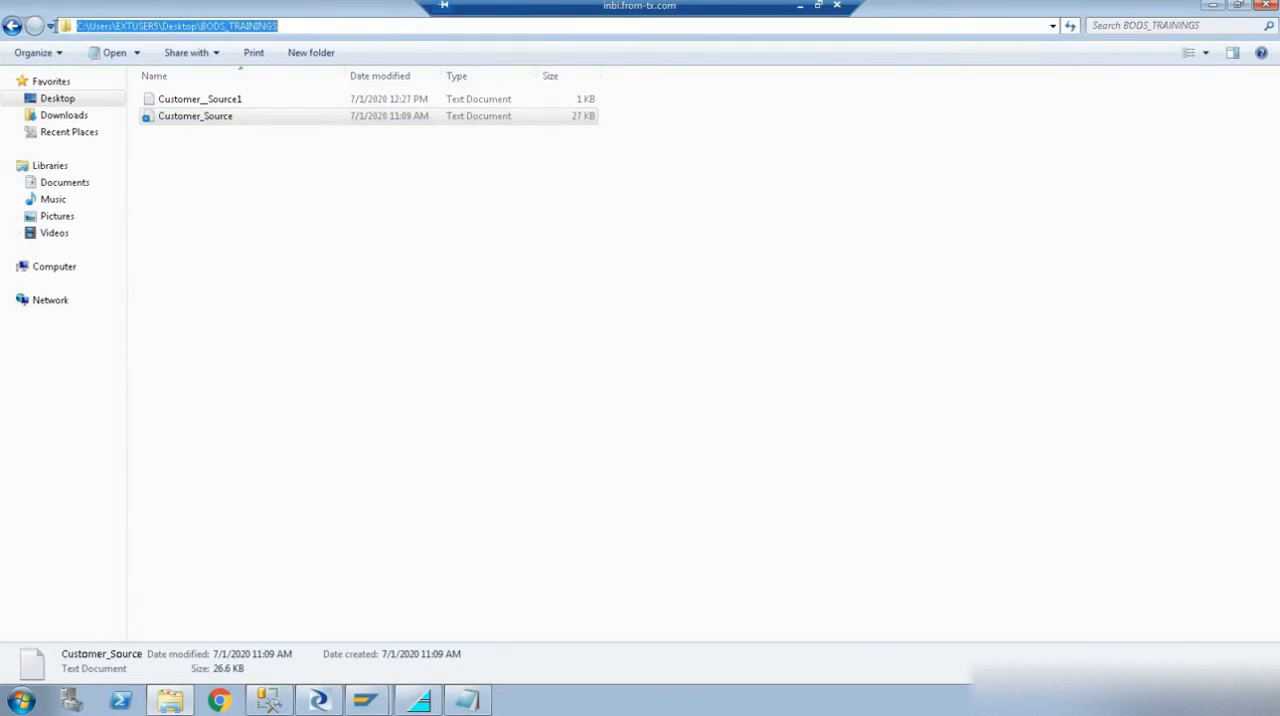
{"action": "left_click", "coordinate": [318, 700]}
- Map the DI_FILENAME column to the Query output and validate the File2_df data flow
{"action": "double_click", "coordinate": [470, 192]}
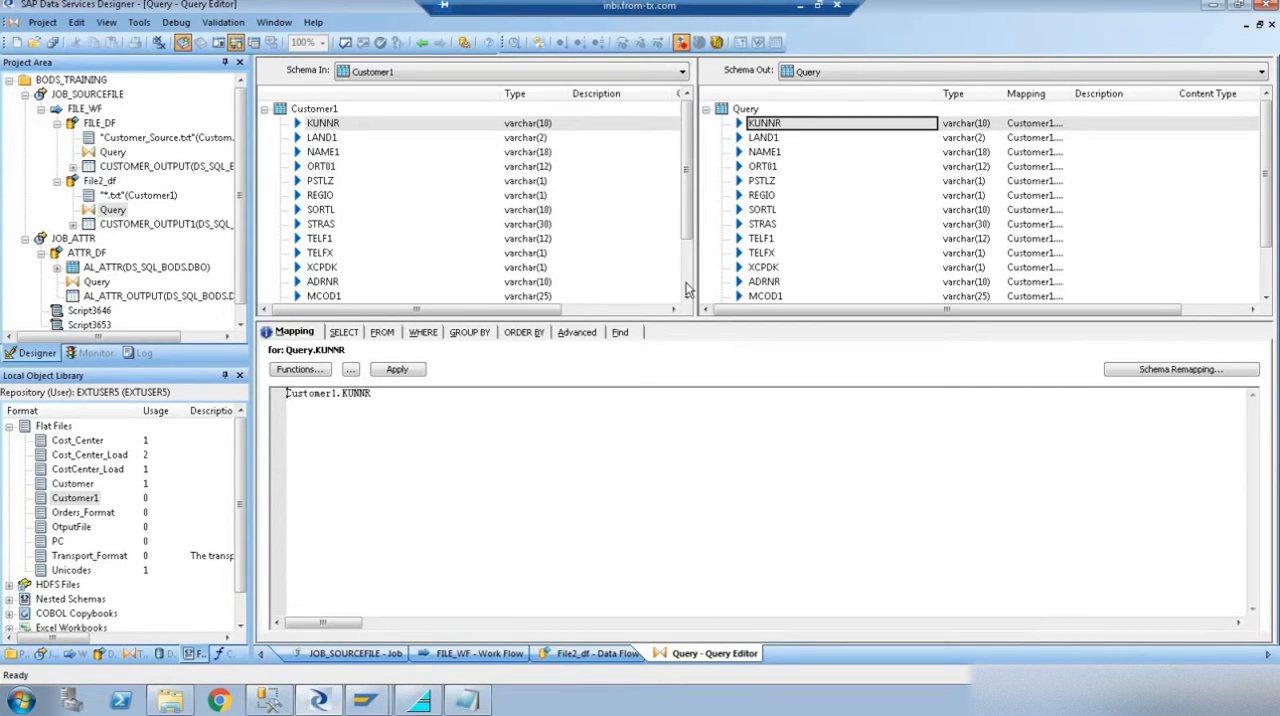
{"action": "scroll", "coordinate": [686, 289], "scroll_direction": "down", "scroll_amount": 2}
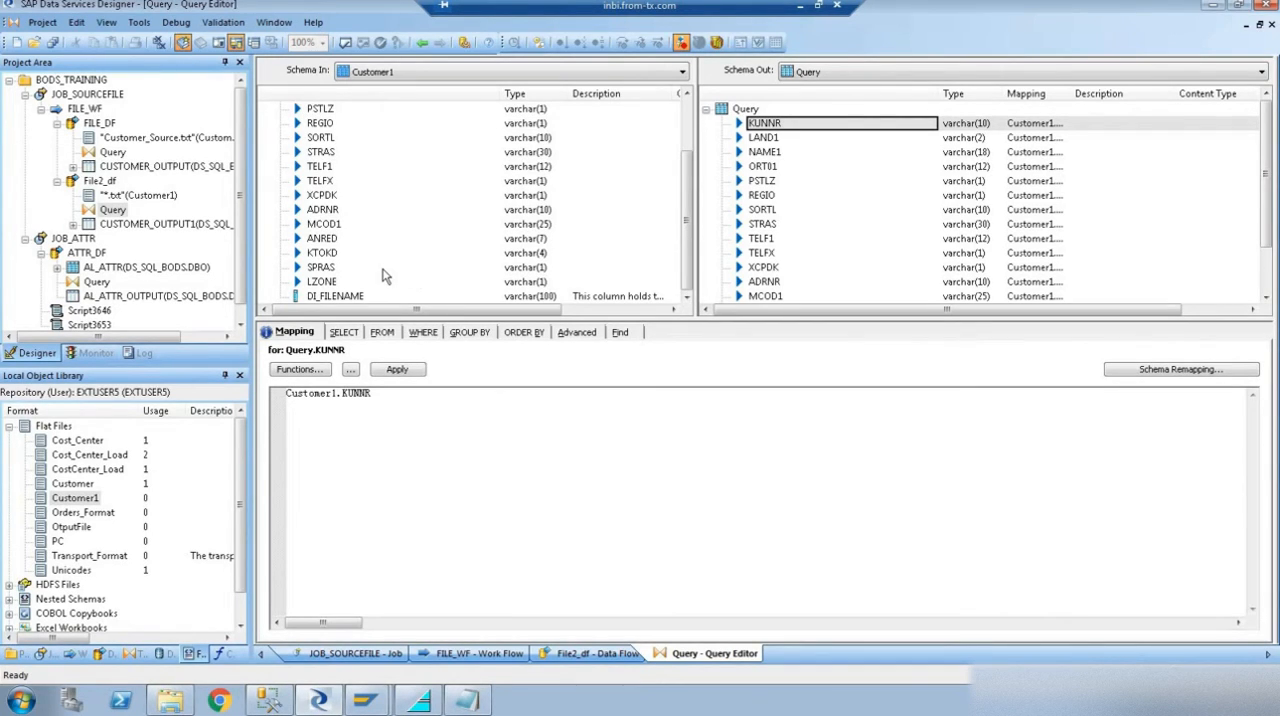
{"action": "left_click", "coordinate": [348, 298]}
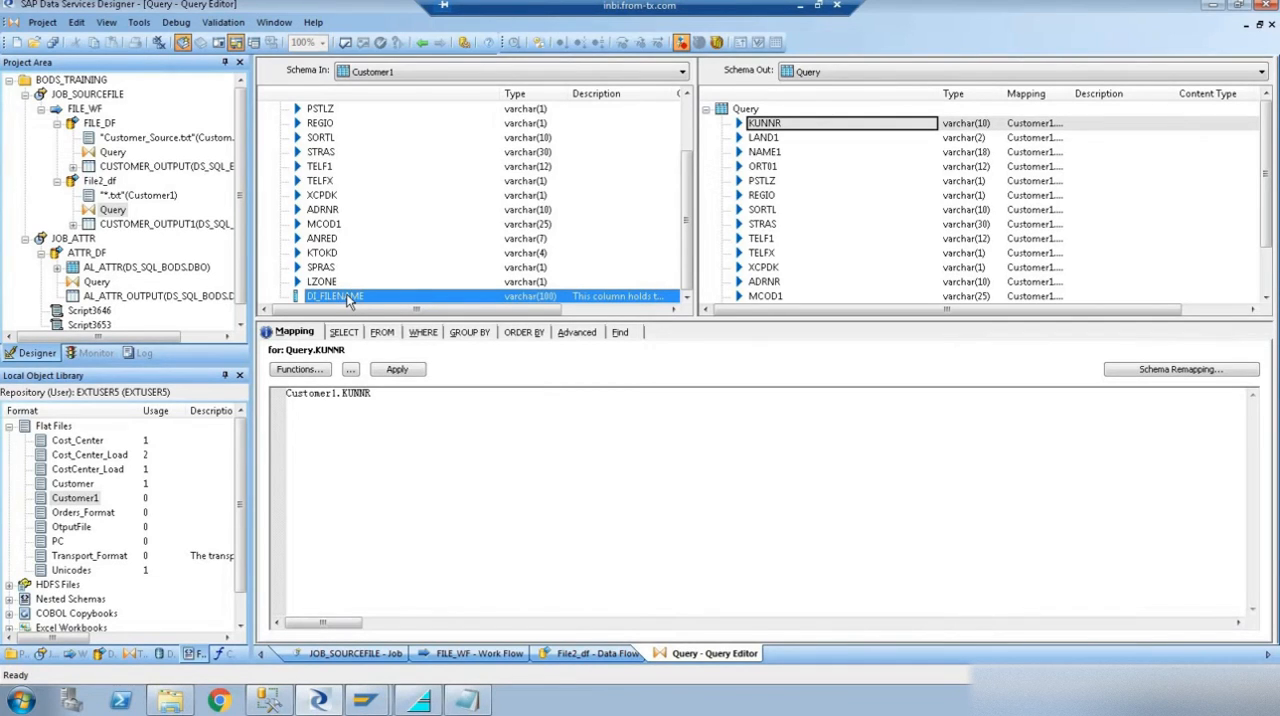
{"action": "right_click", "coordinate": [348, 298]}
{"action": "left_click", "coordinate": [405, 473]}
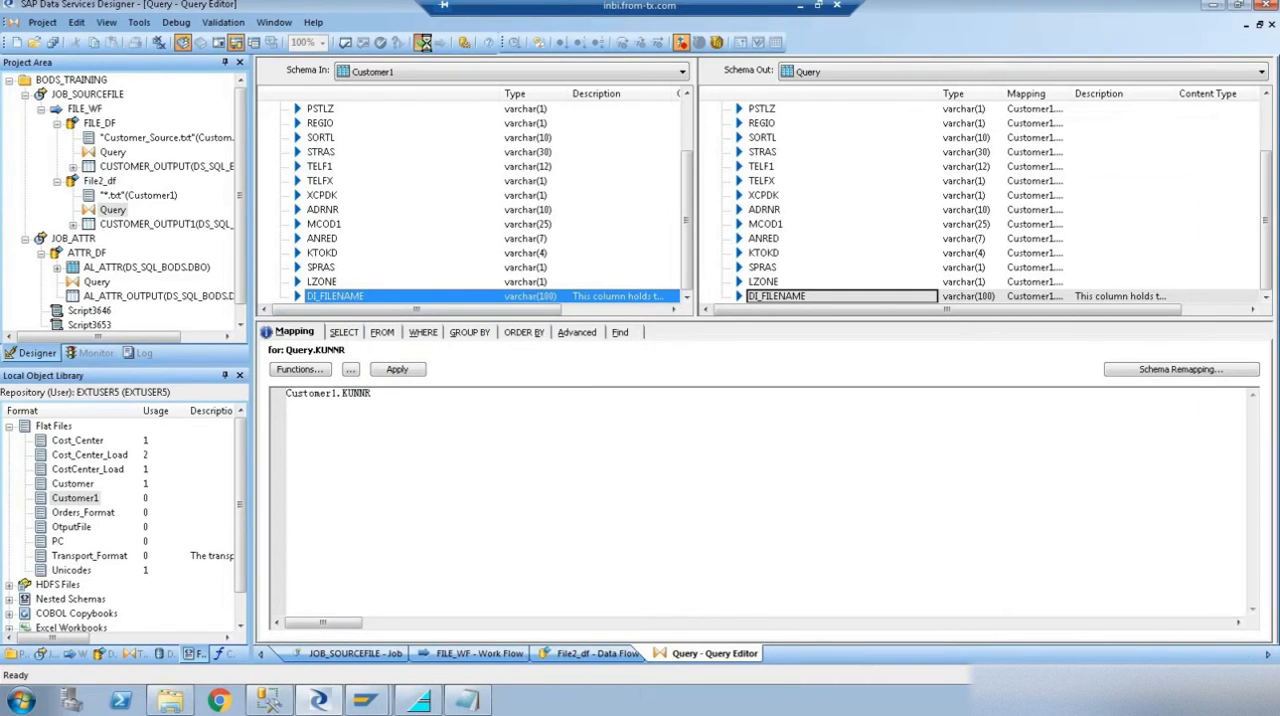
{"action": "left_click", "coordinate": [424, 43]}
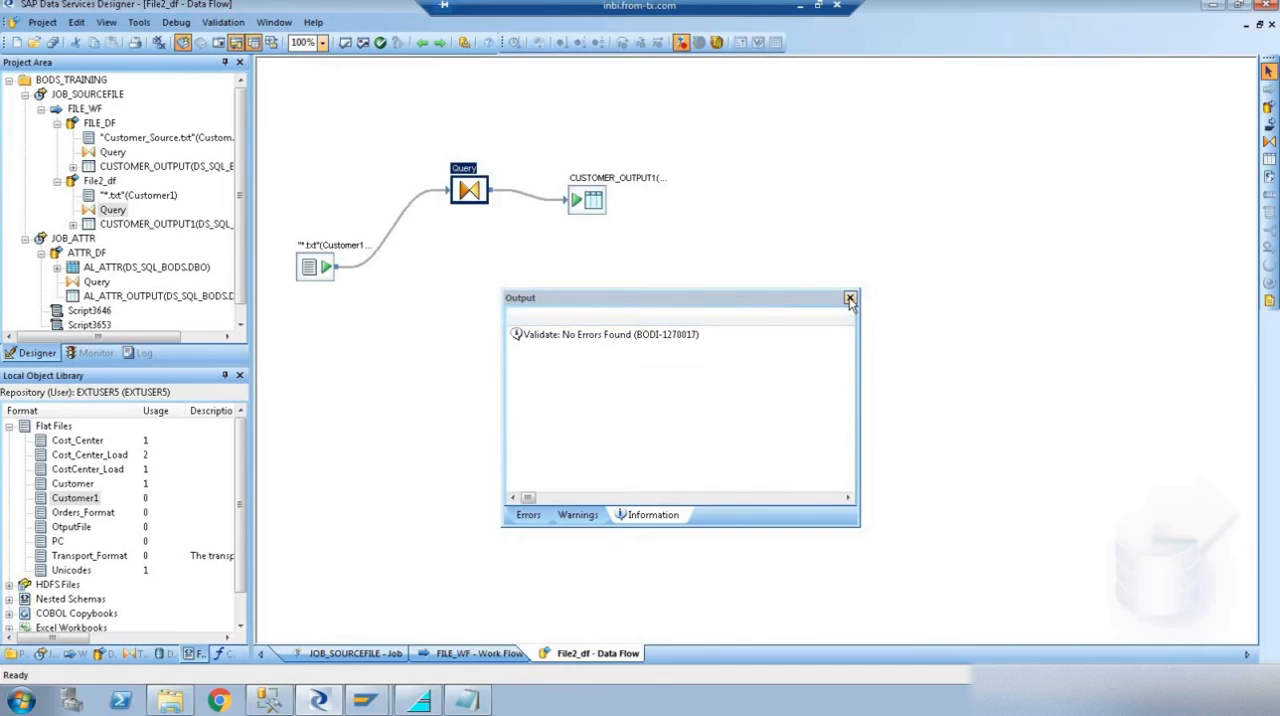
{"action": "left_click", "coordinate": [849, 299]}
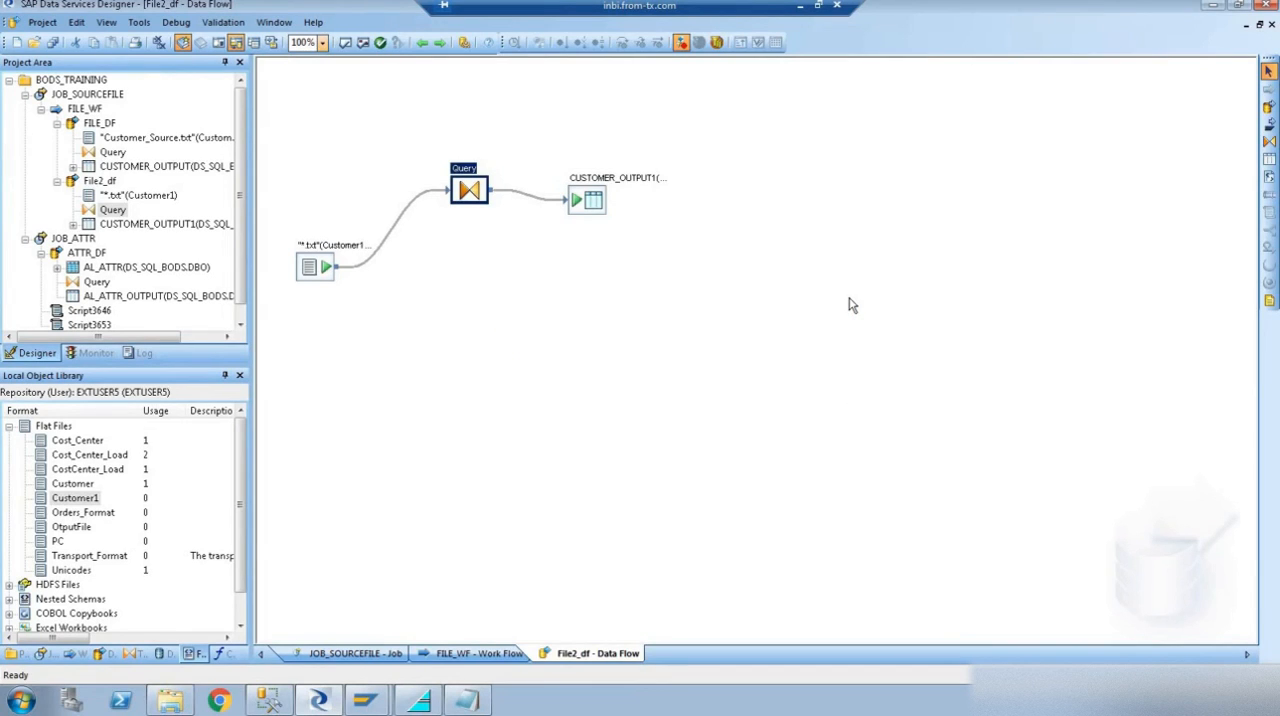
- Add the WHERE condition Customer1.LAND1 = 'DE' to the Query transform in File2_df
{"action": "double_click", "coordinate": [472, 191]}
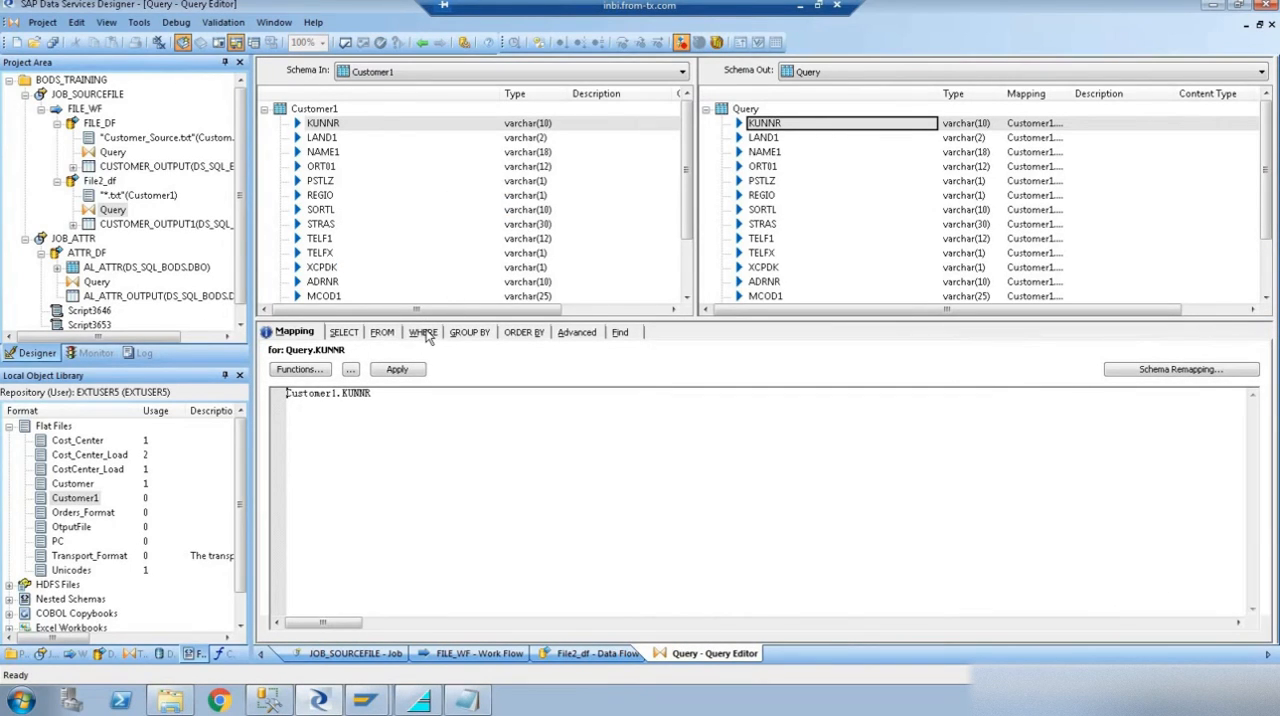
{"action": "left_click", "coordinate": [419, 333]}
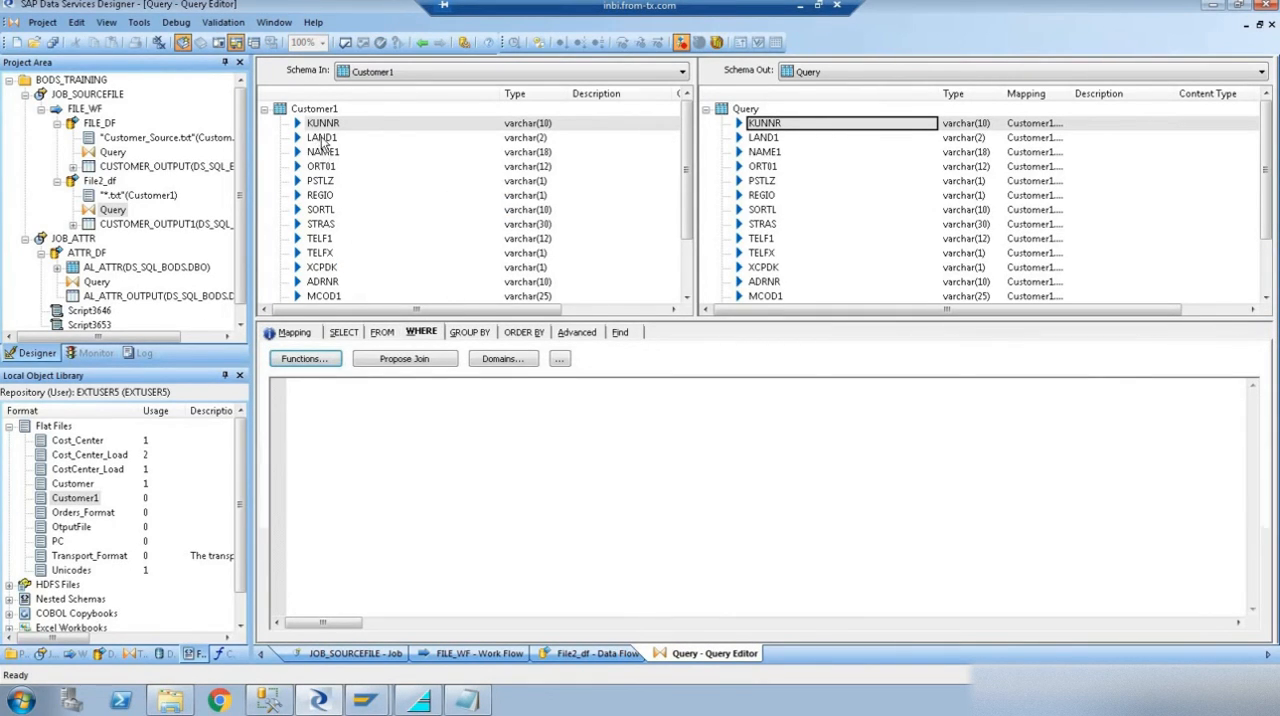
{"action": "left_click_drag", "start_coordinate": [330, 138], "coordinate": [326, 395]}
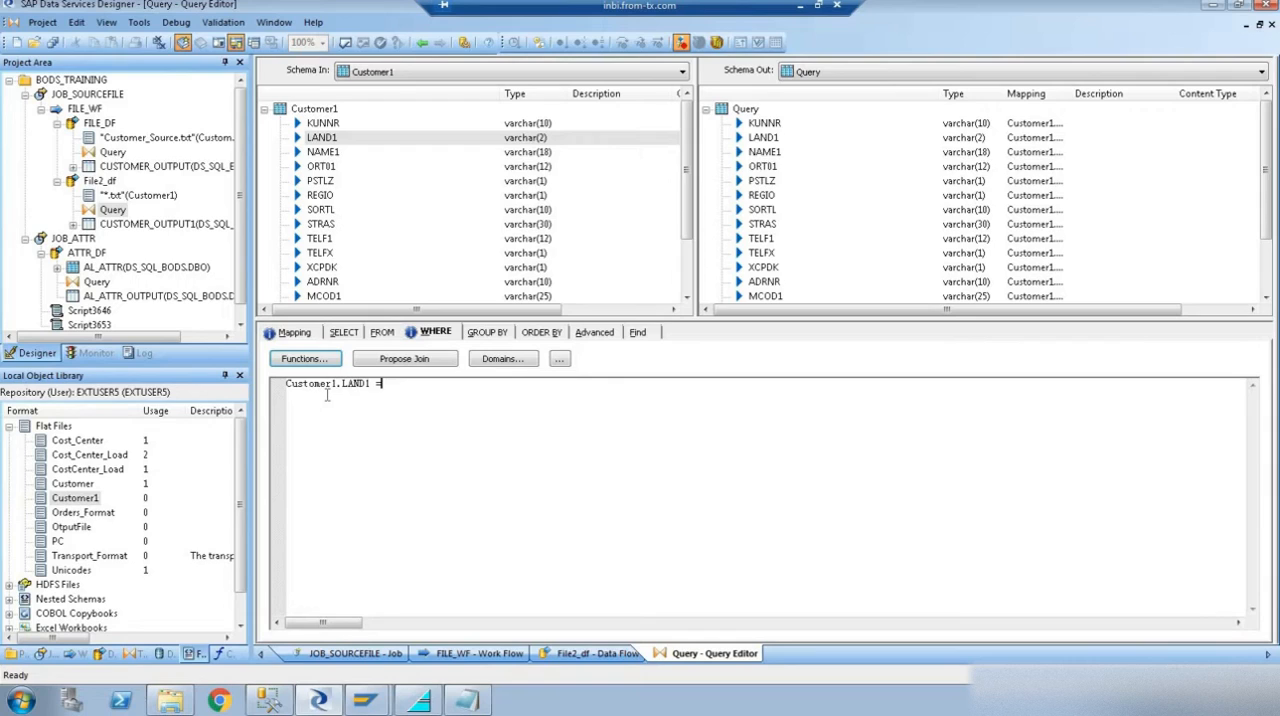
{"action": "type", "text": "= 'DE'"}
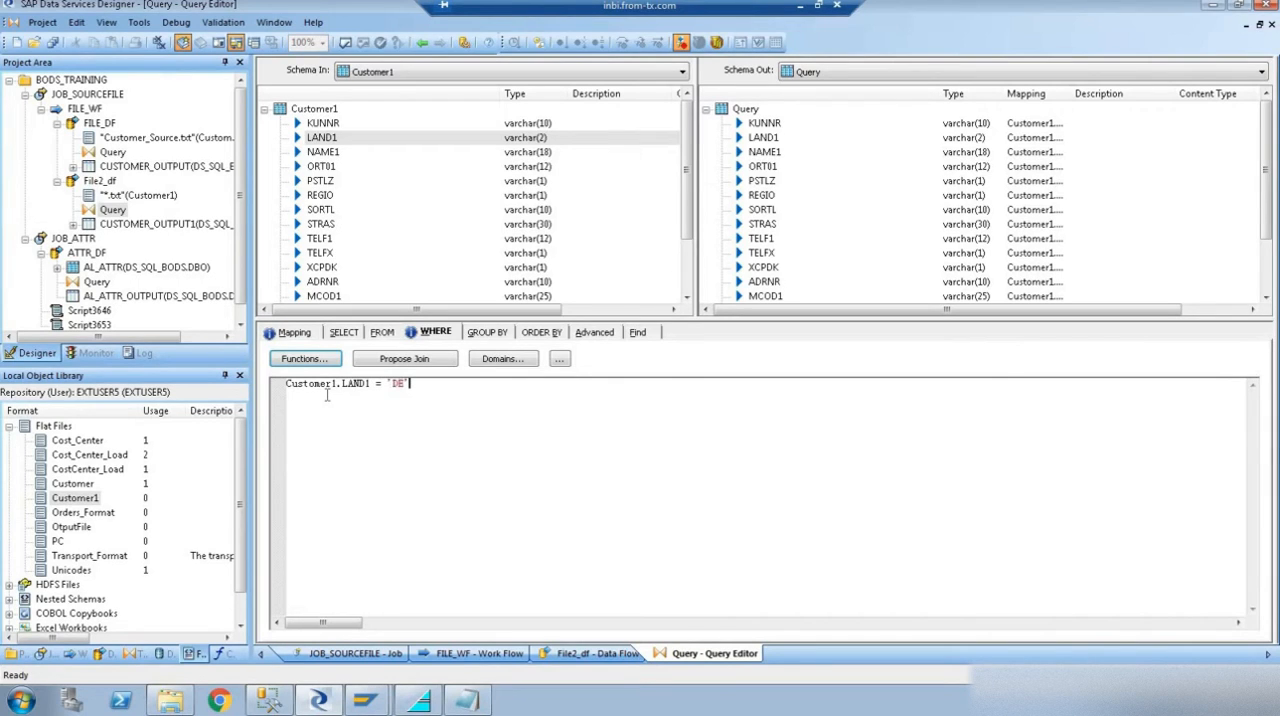
- Execute JOB_SOURCEFILE with default execution properties, saving the changes to FILE_WF, File2_df and FILE_DF
{"action": "left_click", "coordinate": [424, 42]}
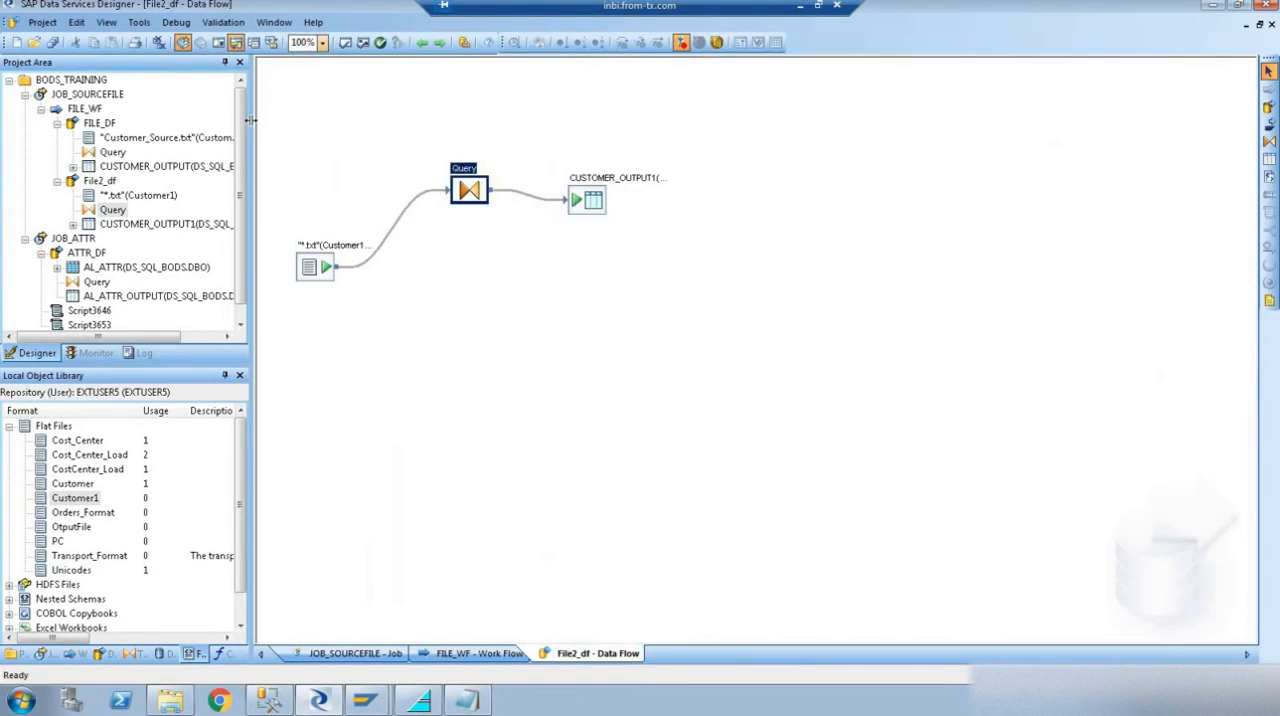
{"action": "left_click", "coordinate": [422, 42]}
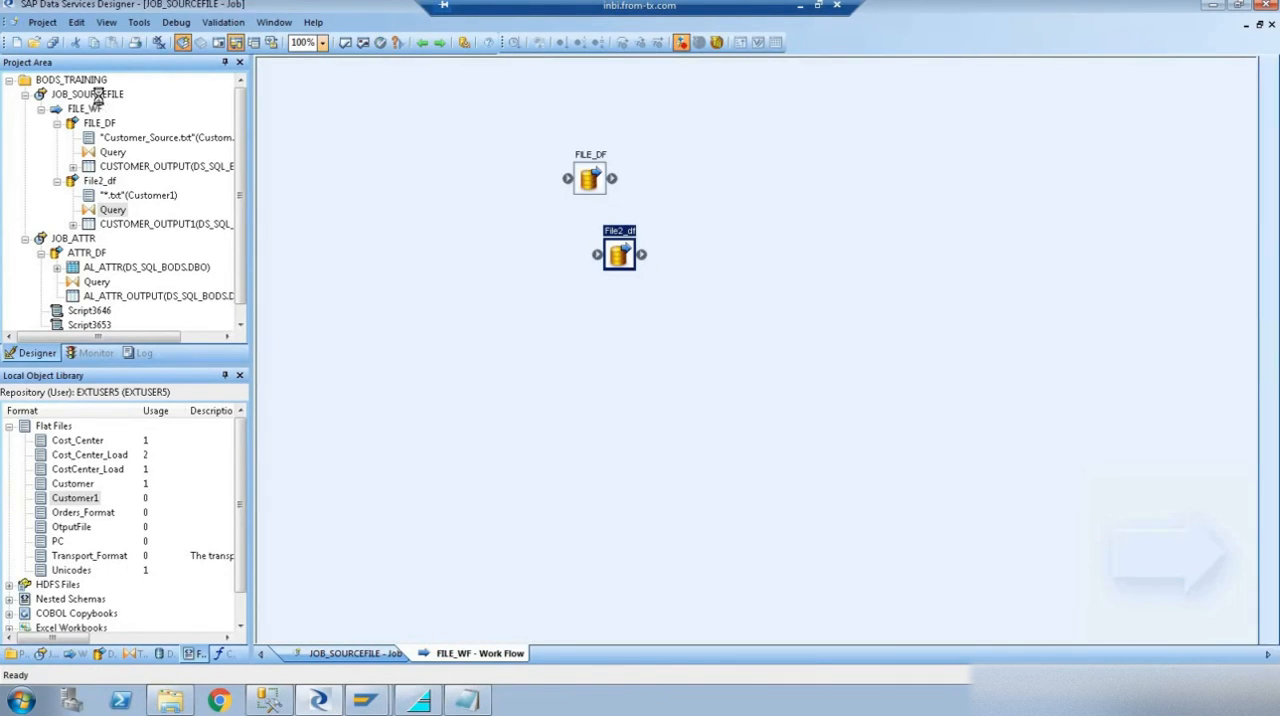
{"action": "left_click", "coordinate": [100, 95]}
{"action": "right_click", "coordinate": [104, 100]}
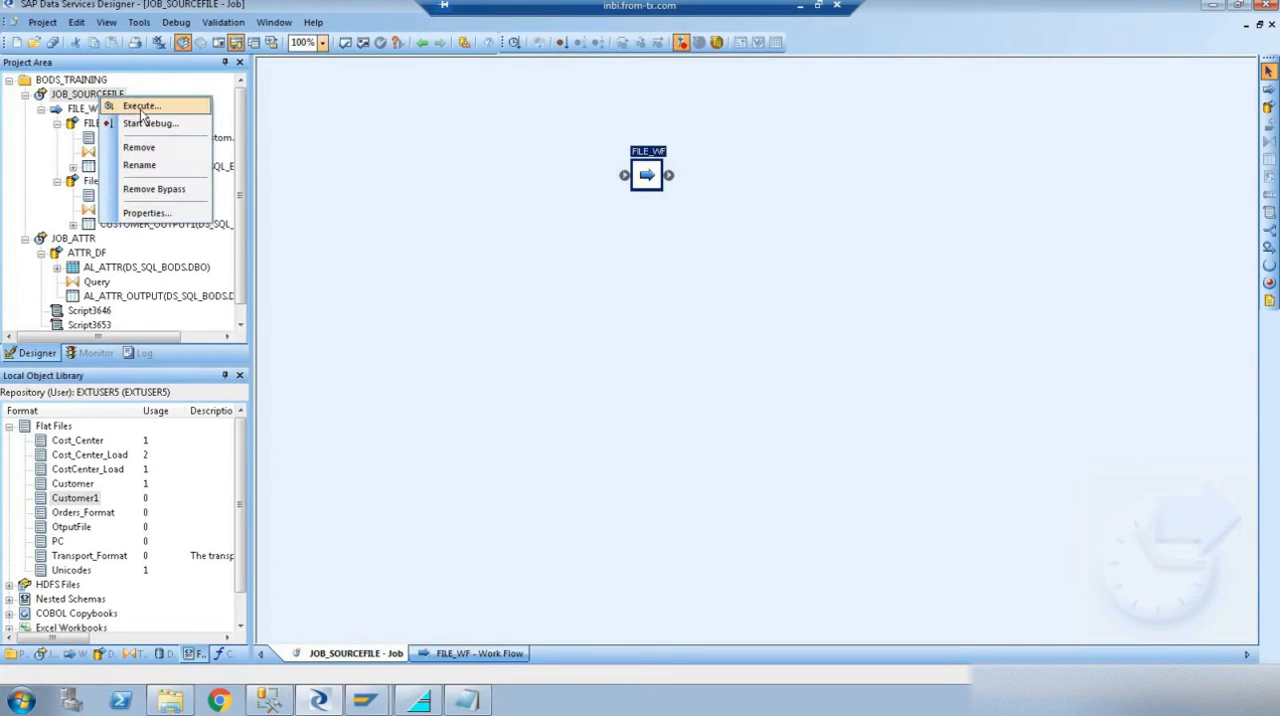
{"action": "left_click", "coordinate": [141, 108]}
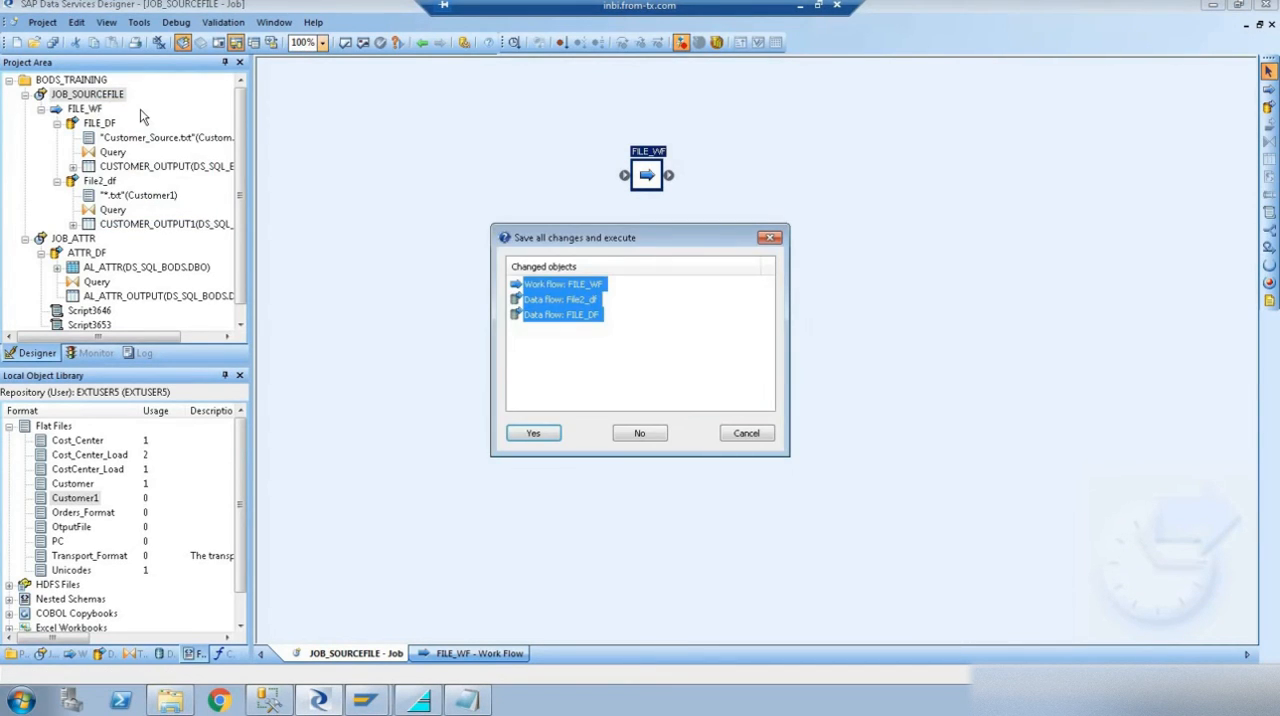
{"action": "key", "text": "Return"}
{"action": "key", "text": "Return"}
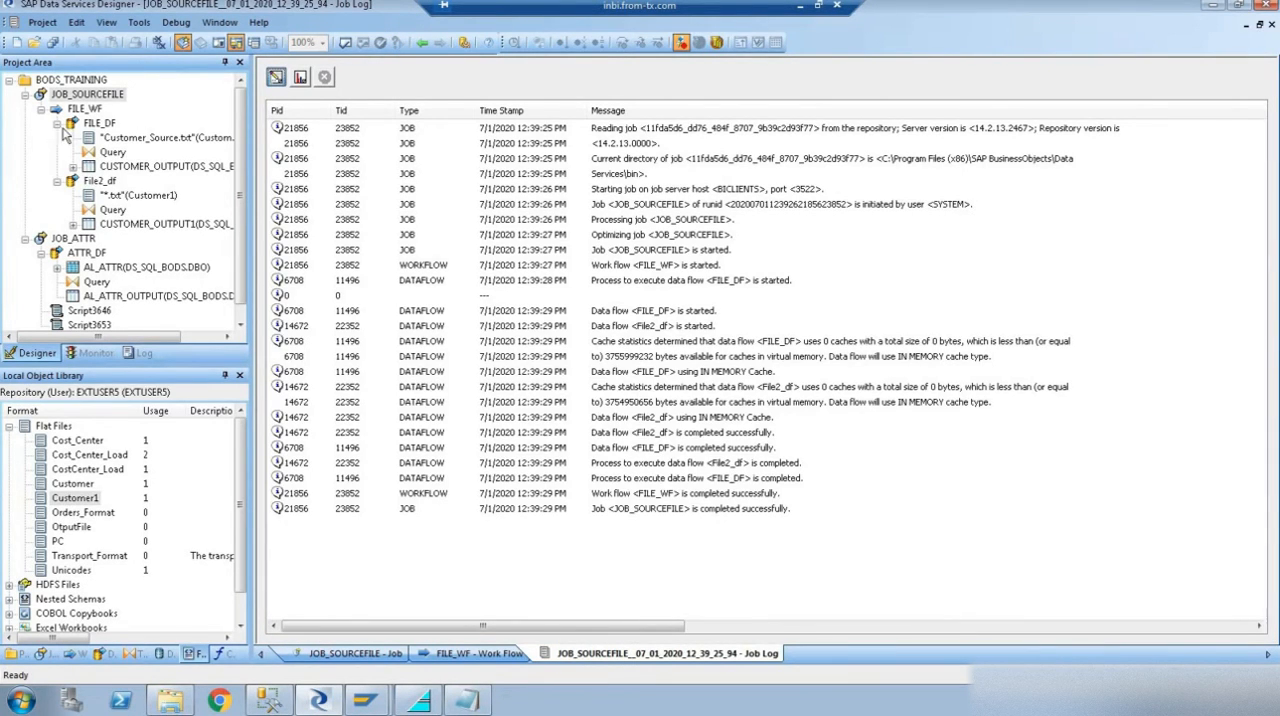
- Open the FILE_DF data flow and view the CUSTOMER_OUTPUT target table's data, checking the LAND1 values
{"action": "double_click", "coordinate": [99, 124]}
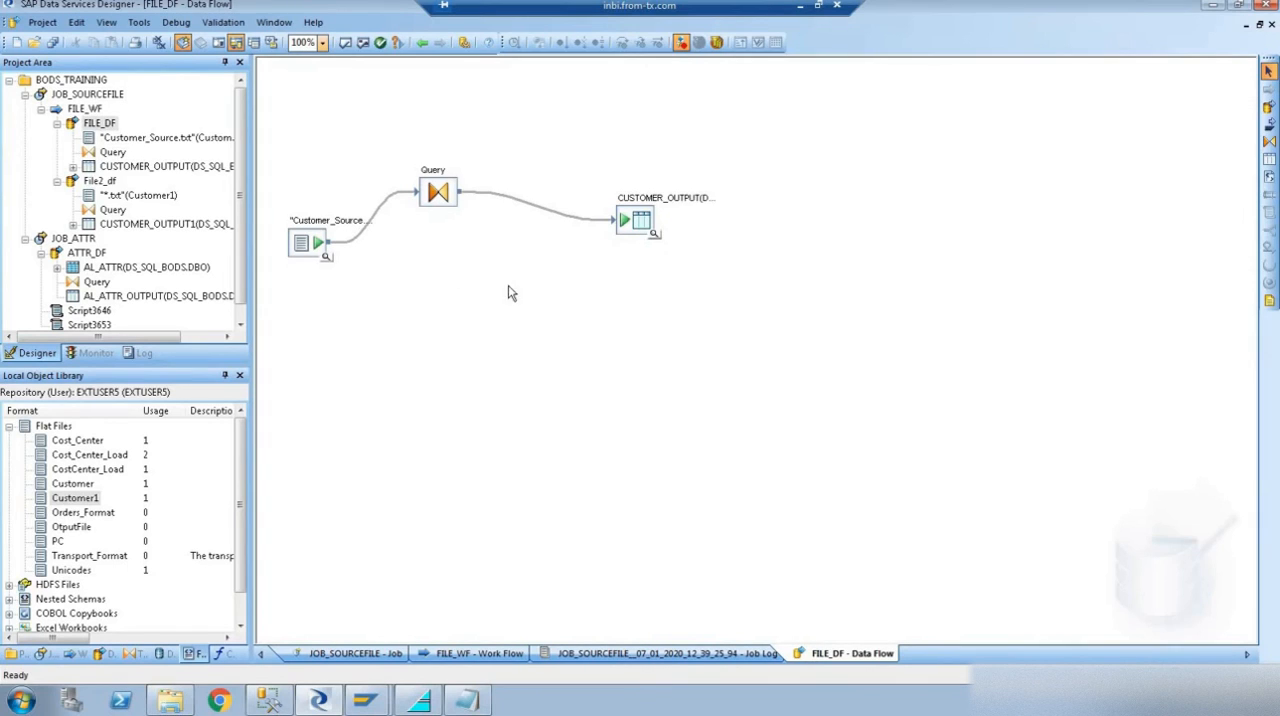
{"action": "left_click", "coordinate": [654, 236]}
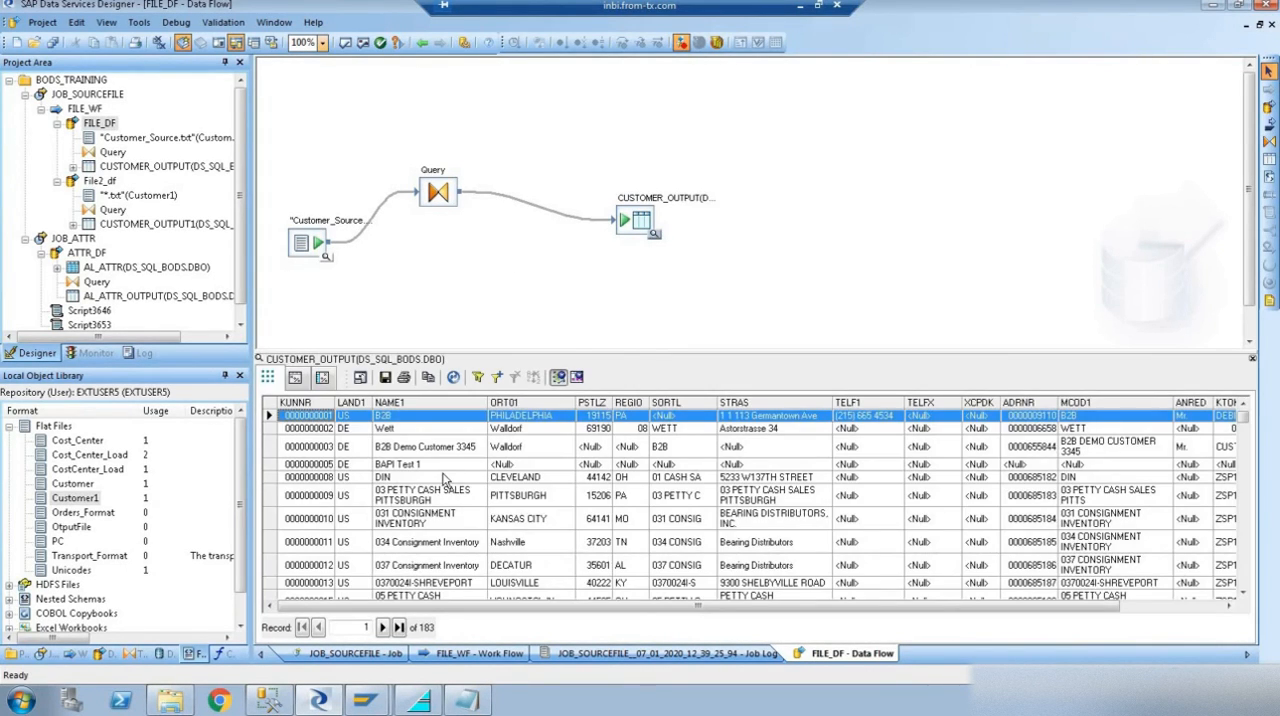
{"action": "left_click", "coordinate": [446, 478]}
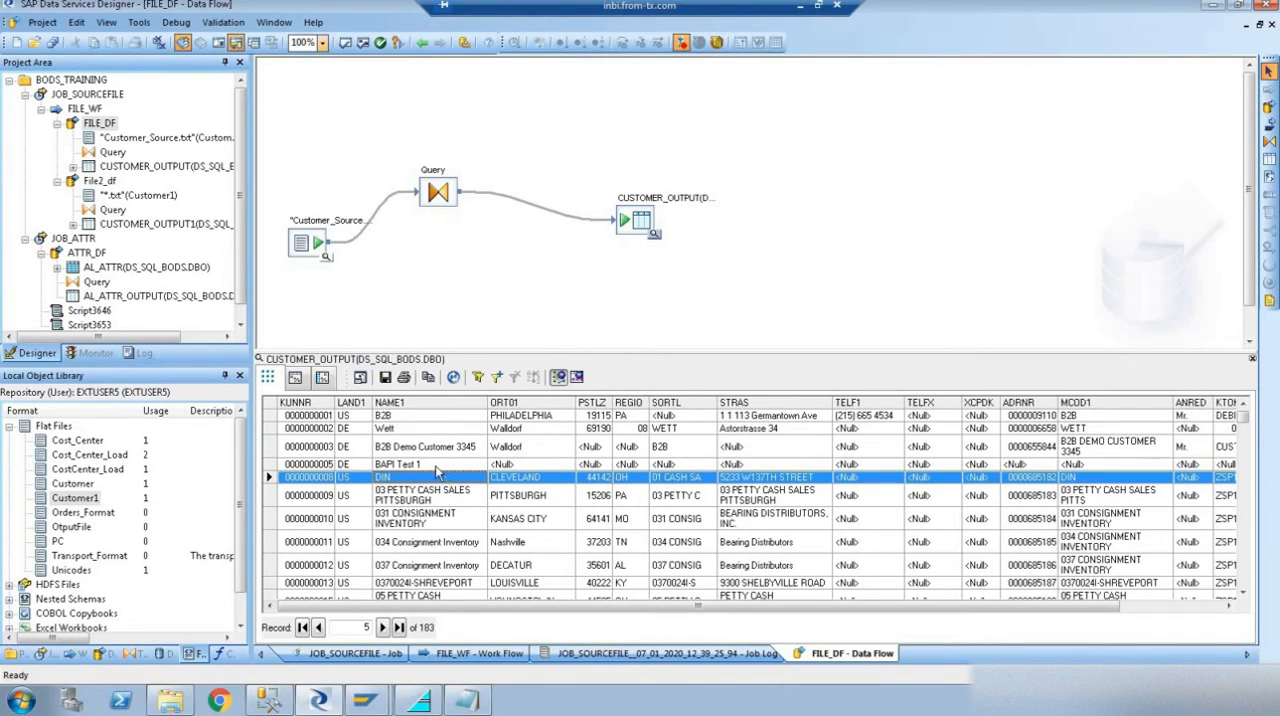
{"action": "left_click", "coordinate": [350, 430]}
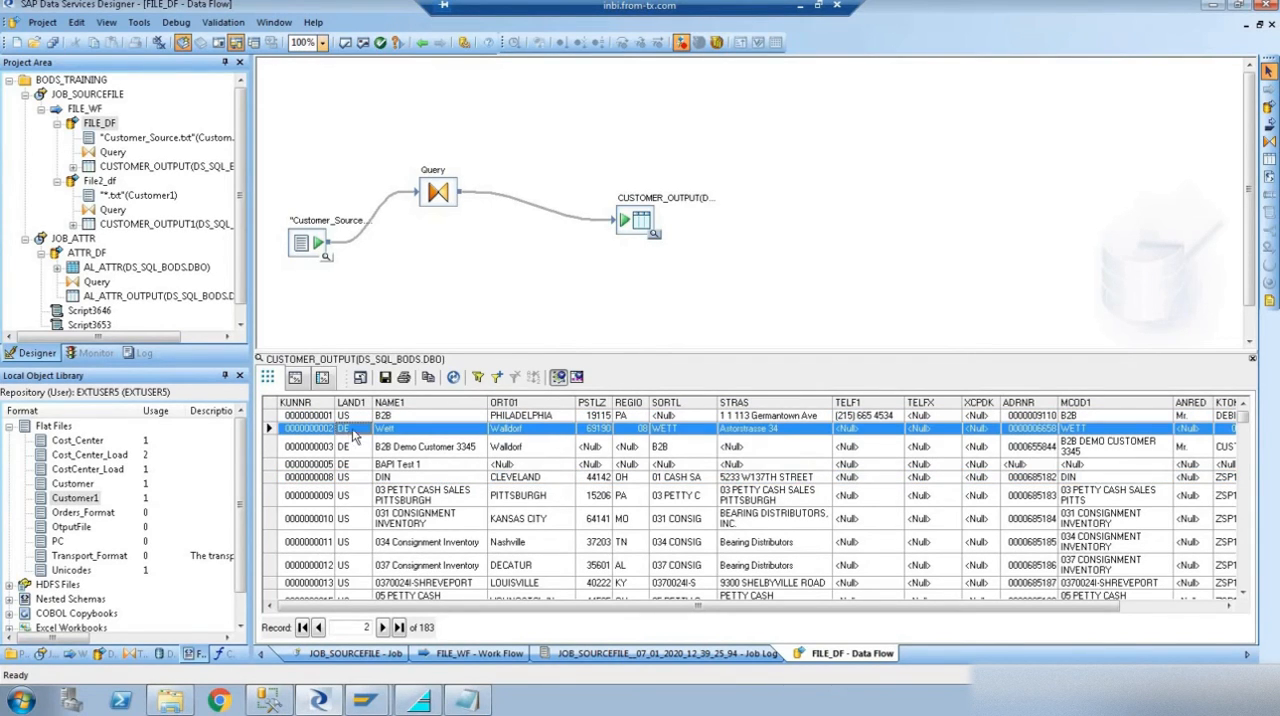
- Open the File2_df data flow and view the CUSTOMER_OUTPUT1 target table's data, checking LAND1 through the records
{"action": "left_click", "coordinate": [57, 124]}
{"action": "double_click", "coordinate": [102, 139]}
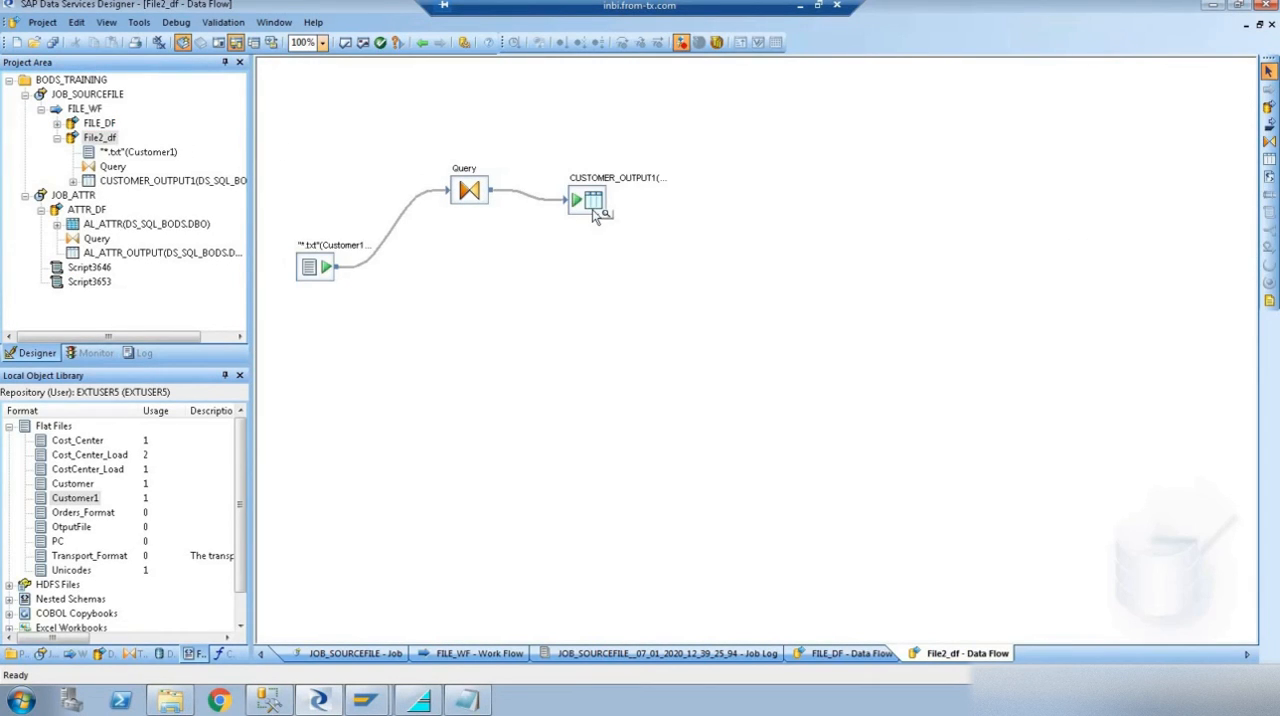
{"action": "left_click", "coordinate": [596, 212]}
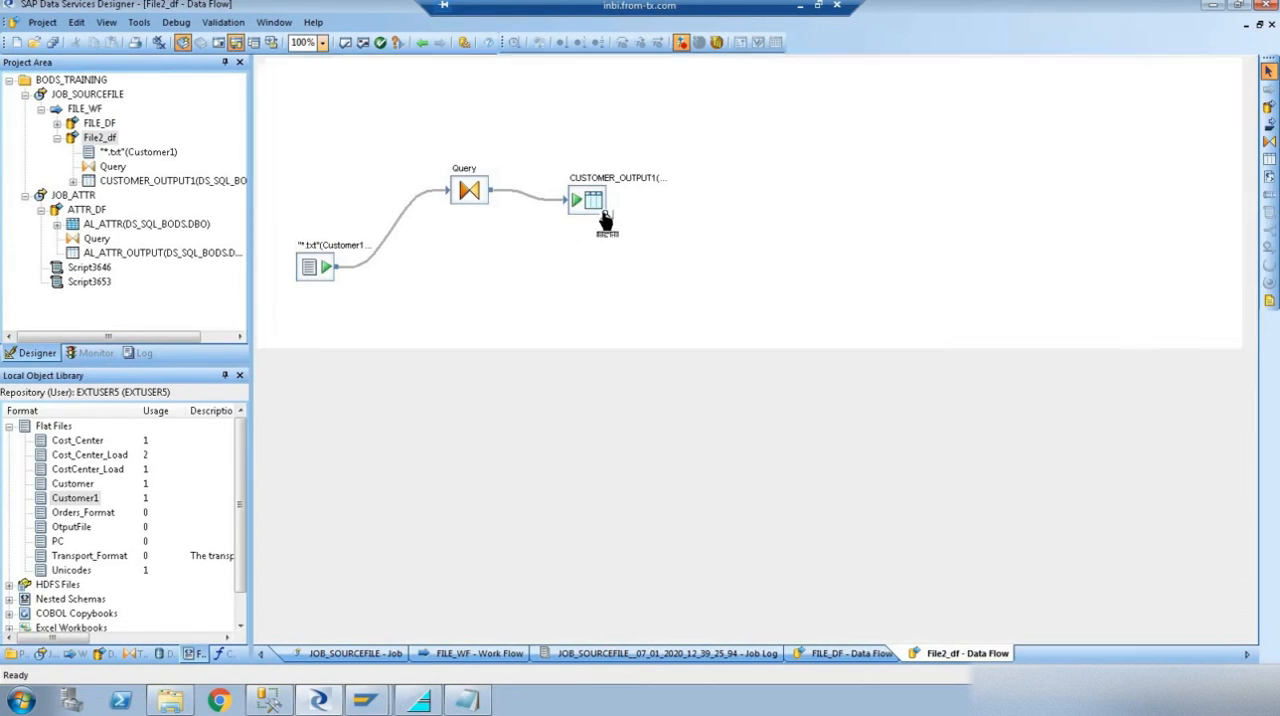
{"action": "left_click", "coordinate": [390, 466]}
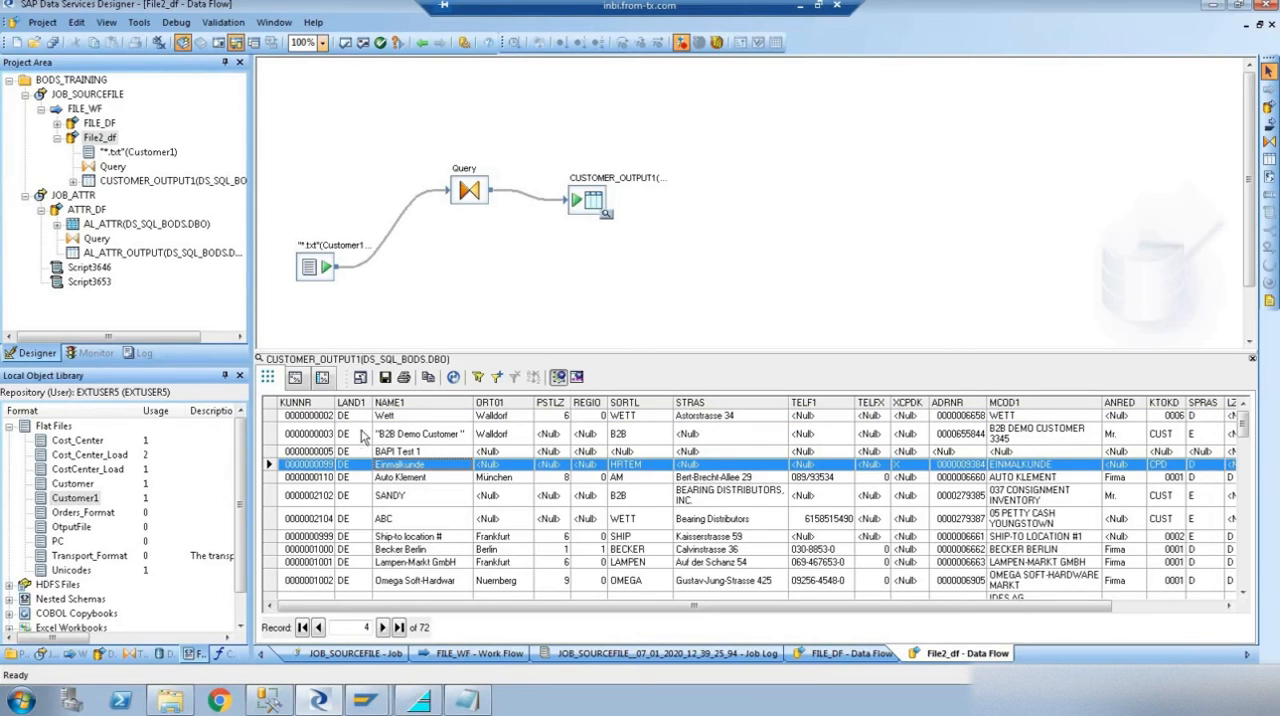
{"action": "left_click", "coordinate": [365, 432]}
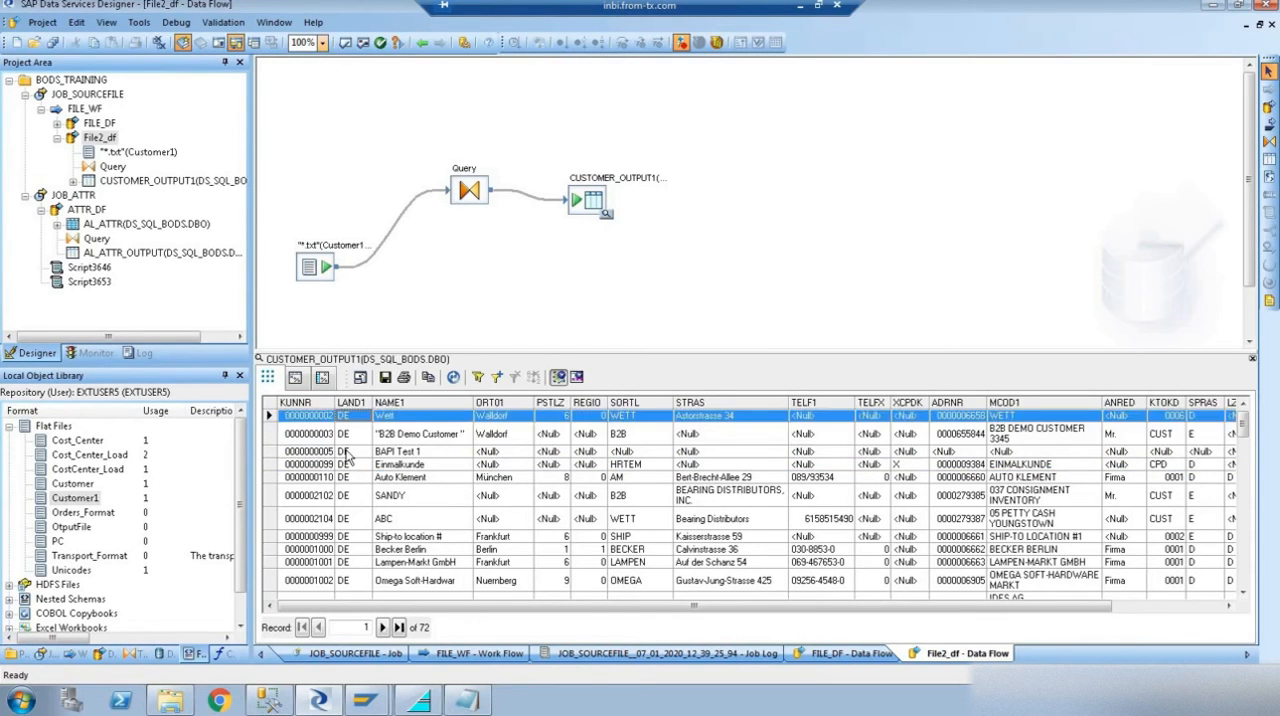
{"action": "scroll", "coordinate": [347, 458], "scroll_direction": "down", "scroll_amount": 5}
{"action": "scroll", "coordinate": [347, 458], "scroll_direction": "down", "scroll_amount": 6}
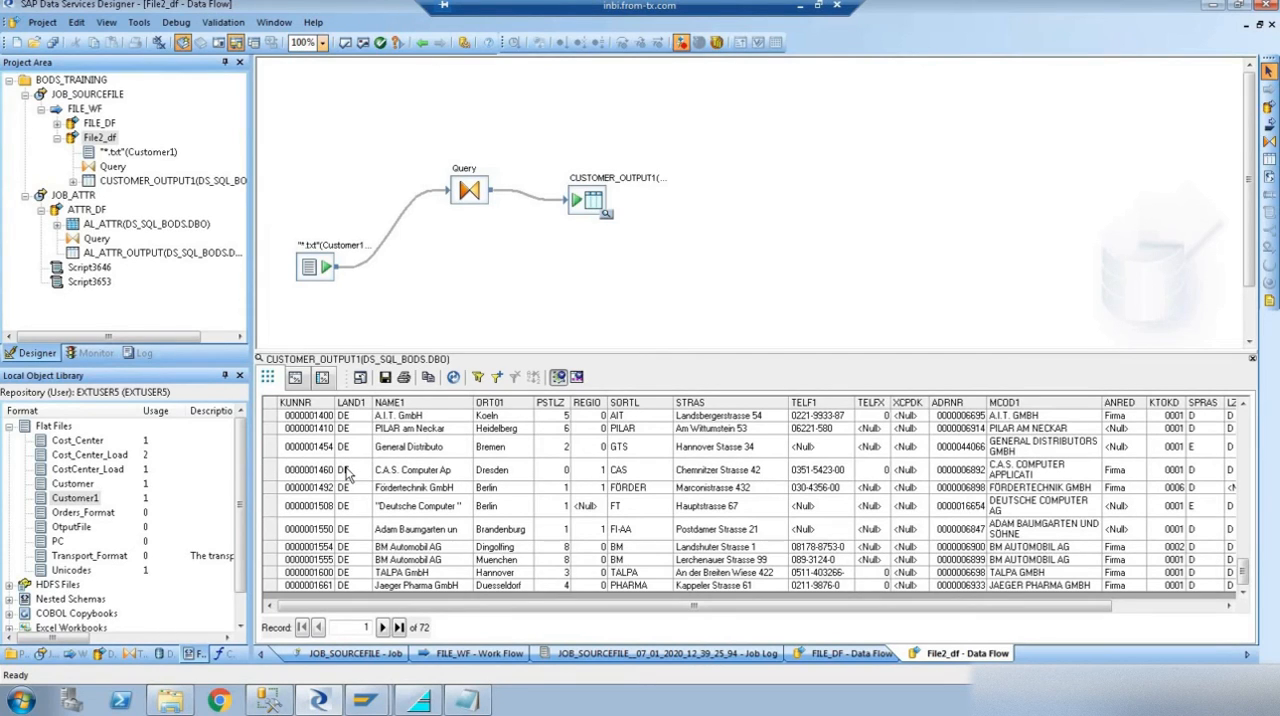
- Switch to File Explorer and open Customer__Source1 in BODS_TRAININGS to examine the KUNNR and LAND1 values of its records
{"action": "left_click", "coordinate": [172, 700]}
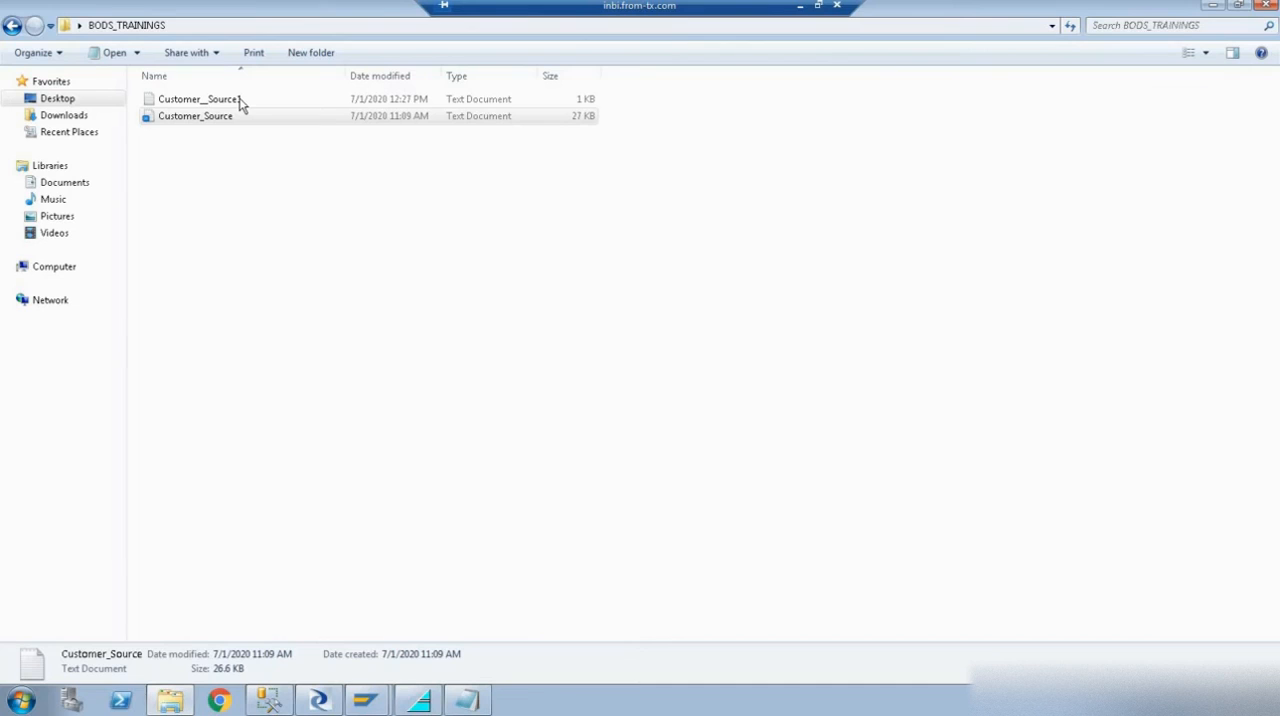
{"action": "double_click", "coordinate": [240, 100]}
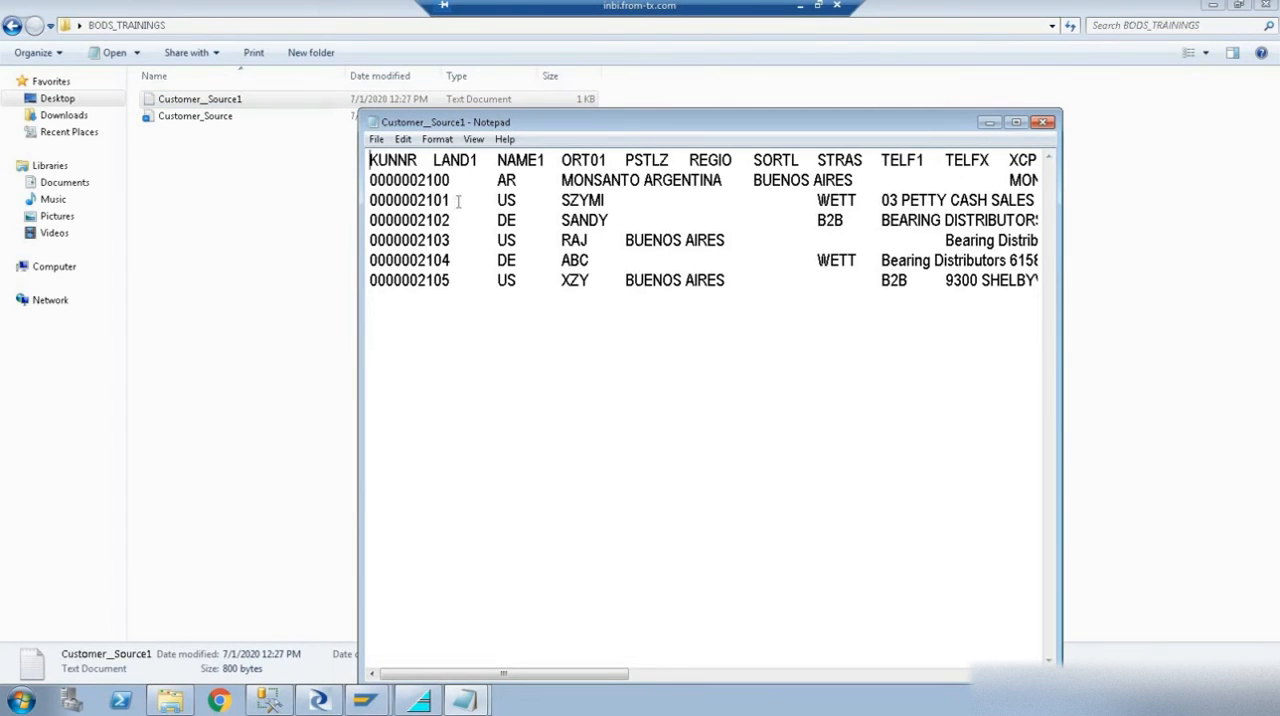
{"action": "left_click_drag", "start_coordinate": [452, 200], "coordinate": [358, 199]}
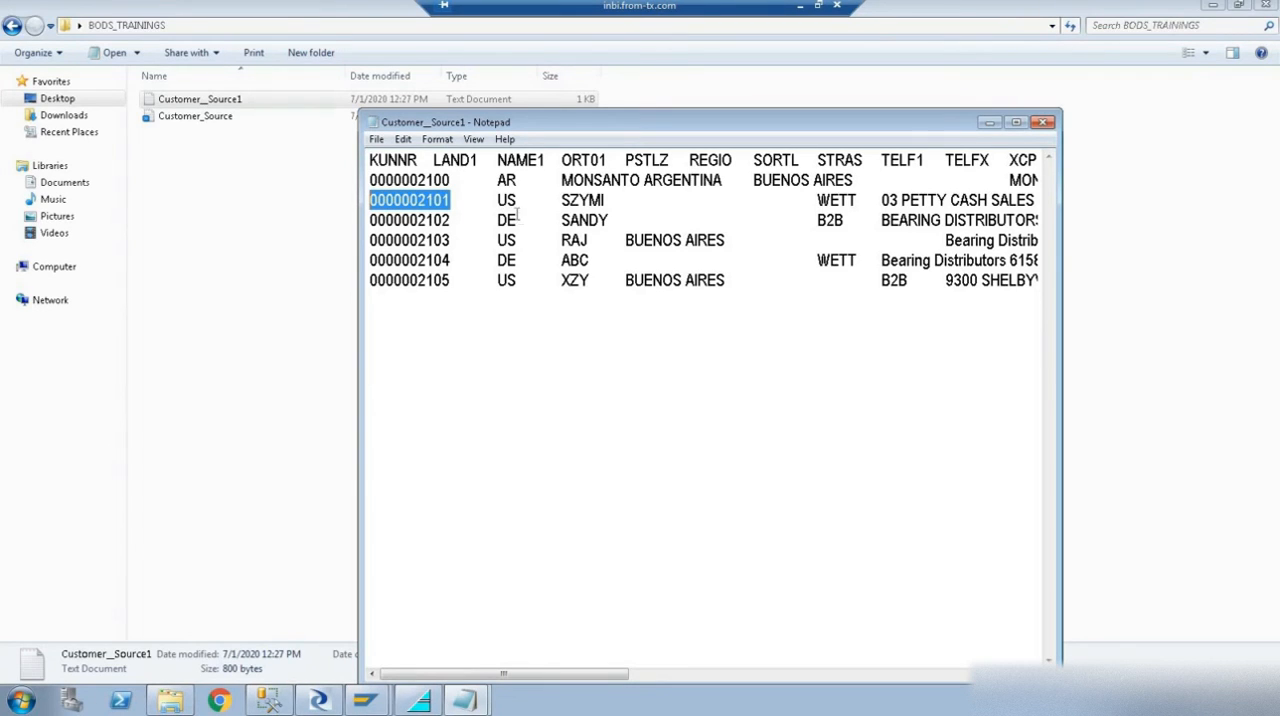
{"action": "left_click_drag", "start_coordinate": [452, 220], "coordinate": [358, 221]}
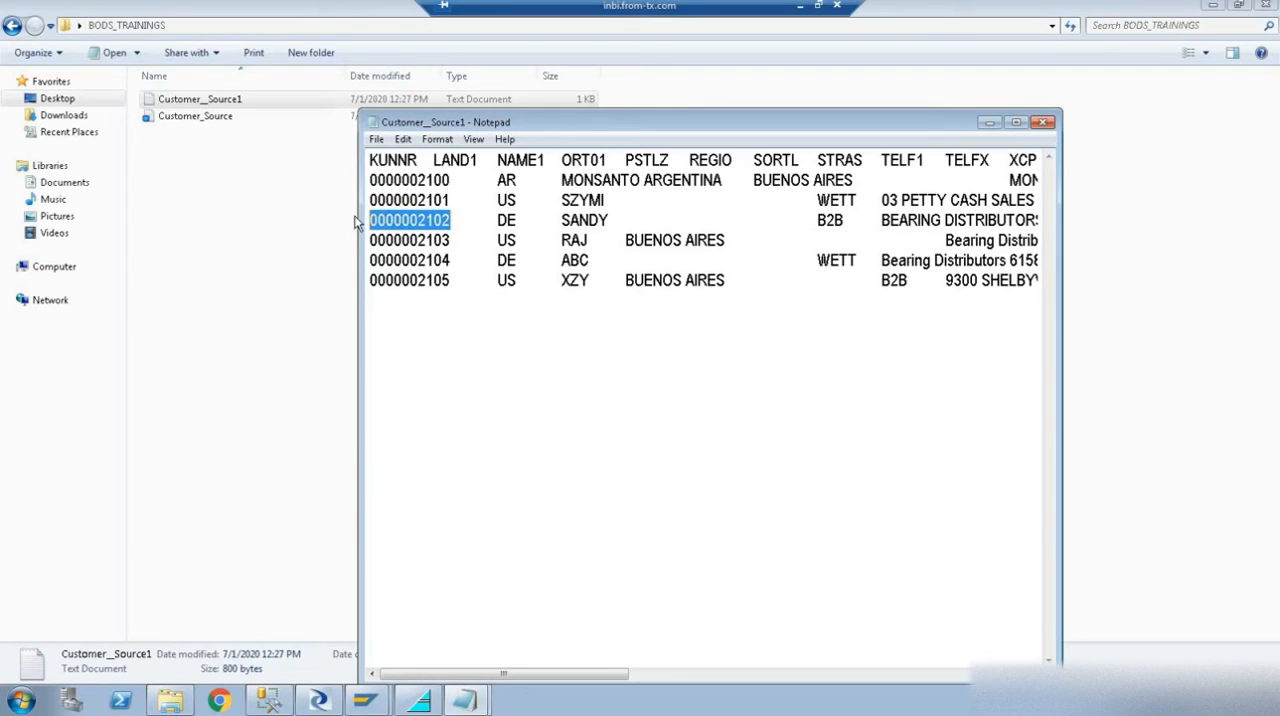
- Return to Data Services Designer and filter the CUSTOMER_OUTPUT1 data by the KUNNR of the first DE record in Customer__Source1
{"action": "left_click", "coordinate": [340, 706]}
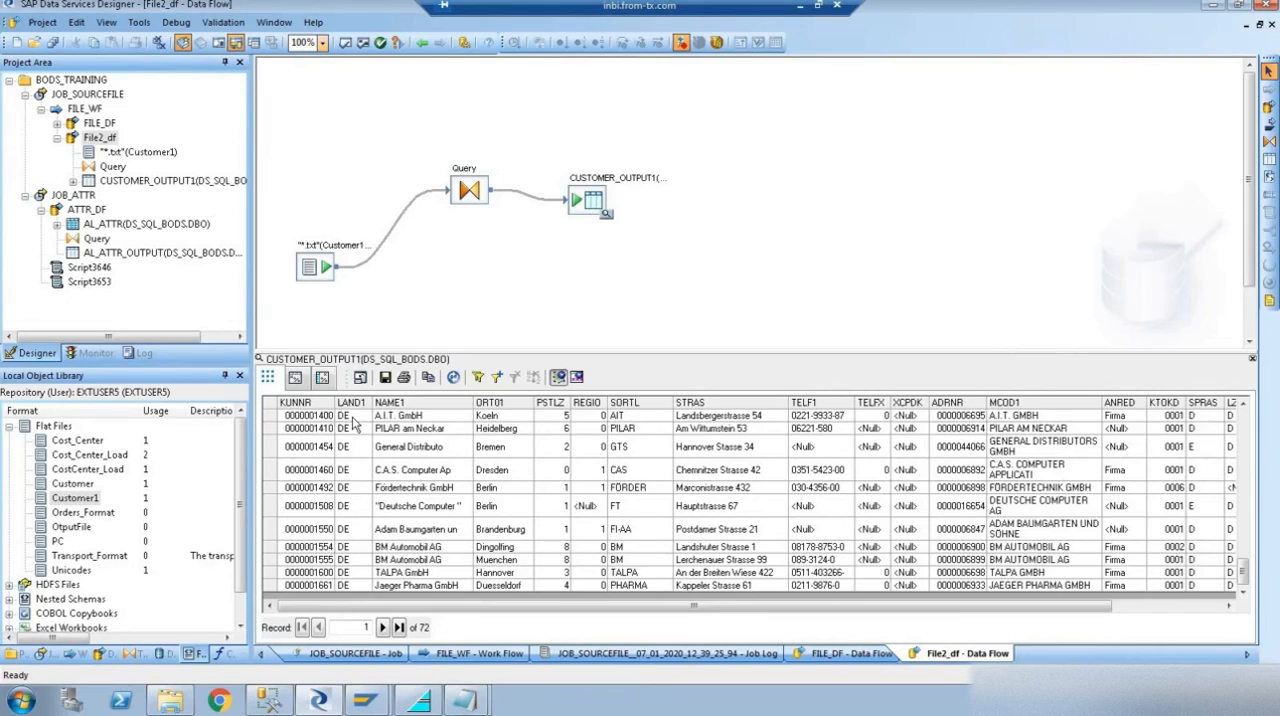
{"action": "left_click", "coordinate": [331, 420]}
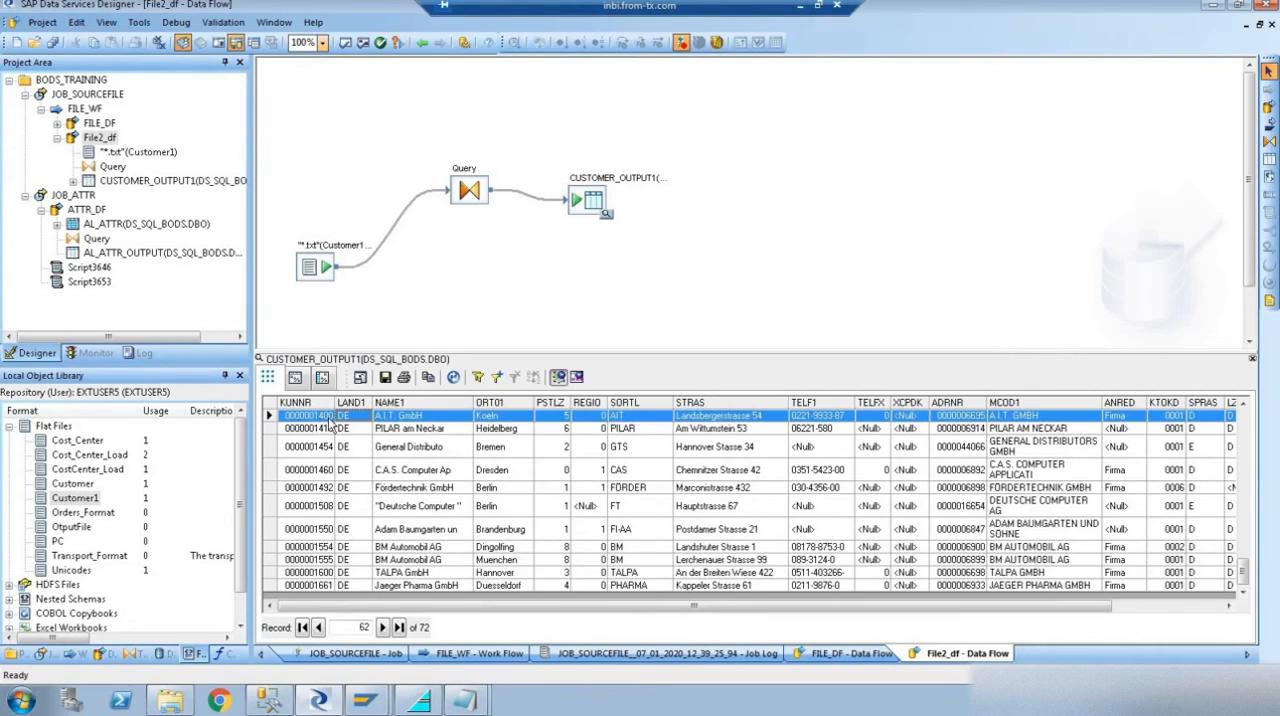
{"action": "left_click", "coordinate": [497, 377]}
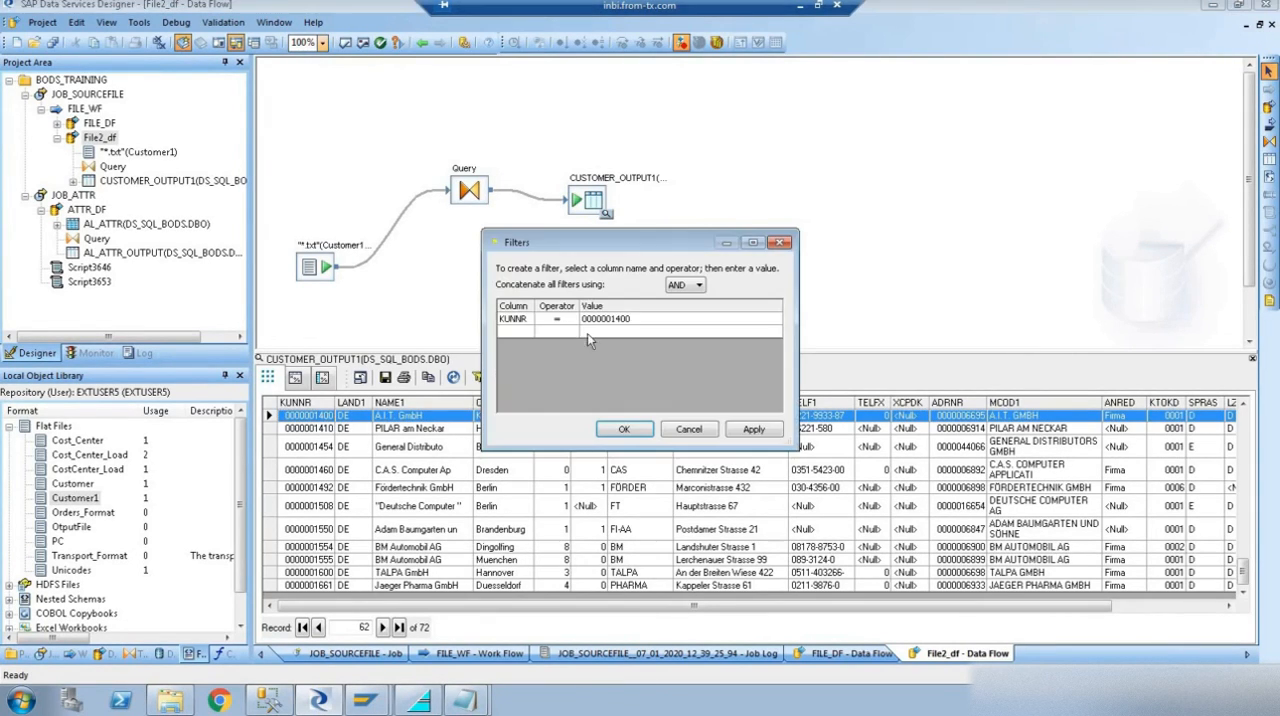
{"action": "left_click", "coordinate": [645, 320]}
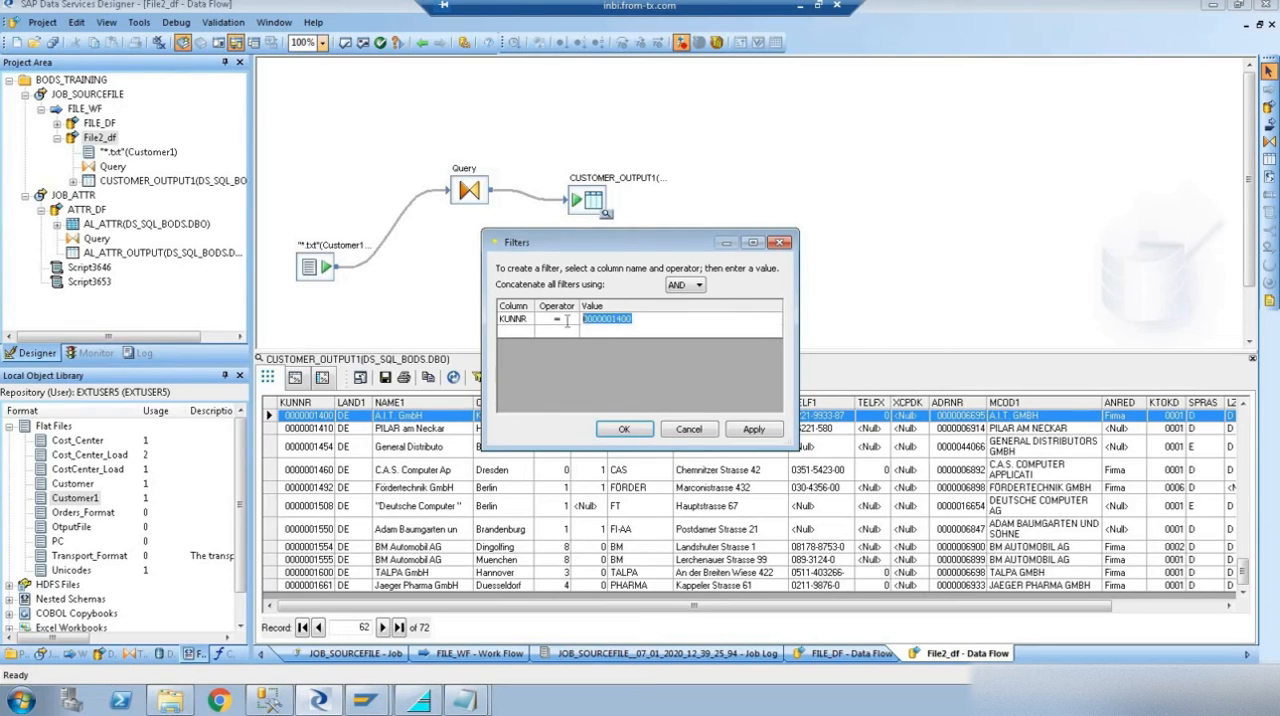
{"action": "type", "text": "0000002102"}
{"action": "left_click", "coordinate": [753, 429]}
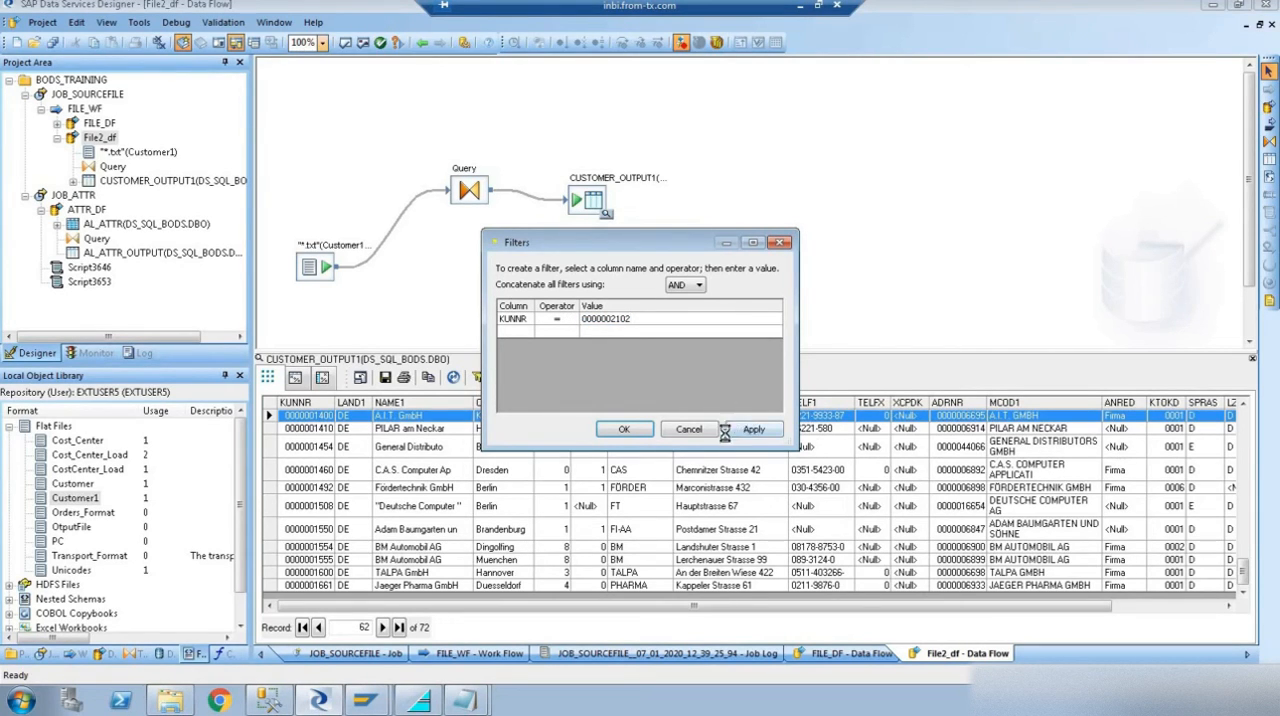
{"action": "key", "text": "Return"}
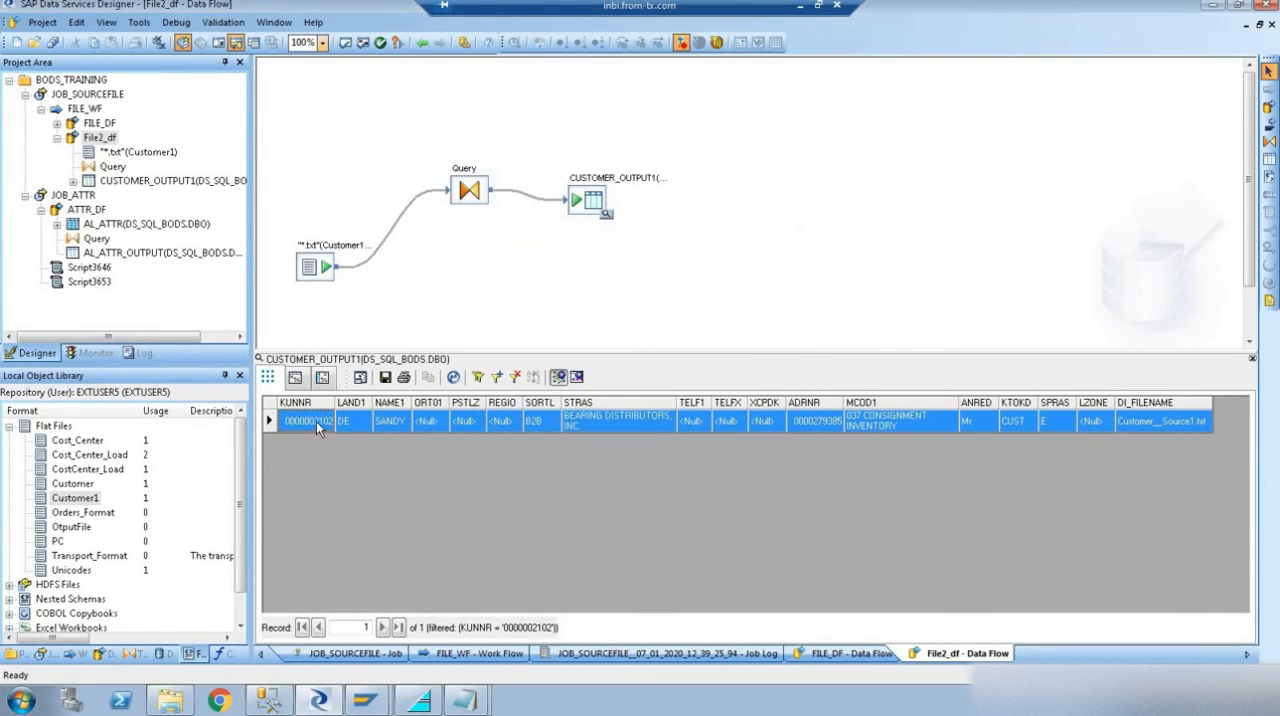
- Remove the KUNNR filter from the CUSTOMER_OUTPUT1 data view and refresh its records
{"action": "left_click", "coordinate": [458, 380]}
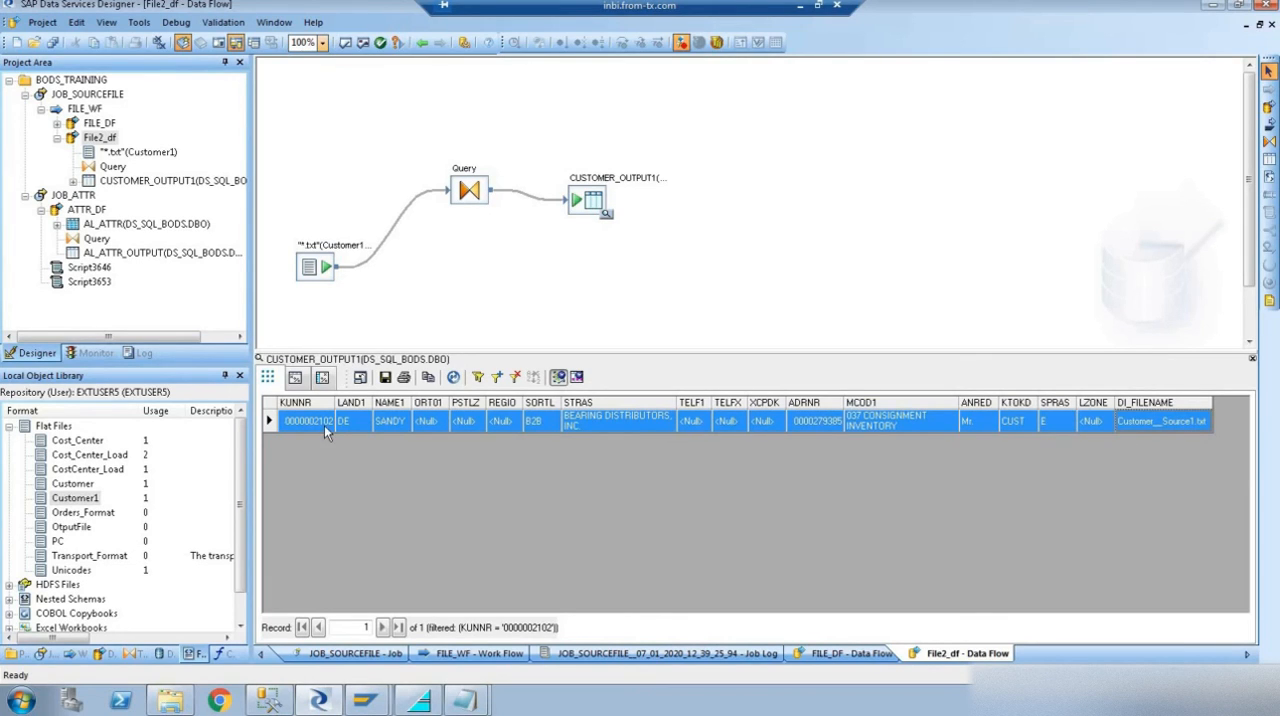
{"action": "left_click", "coordinate": [512, 378]}
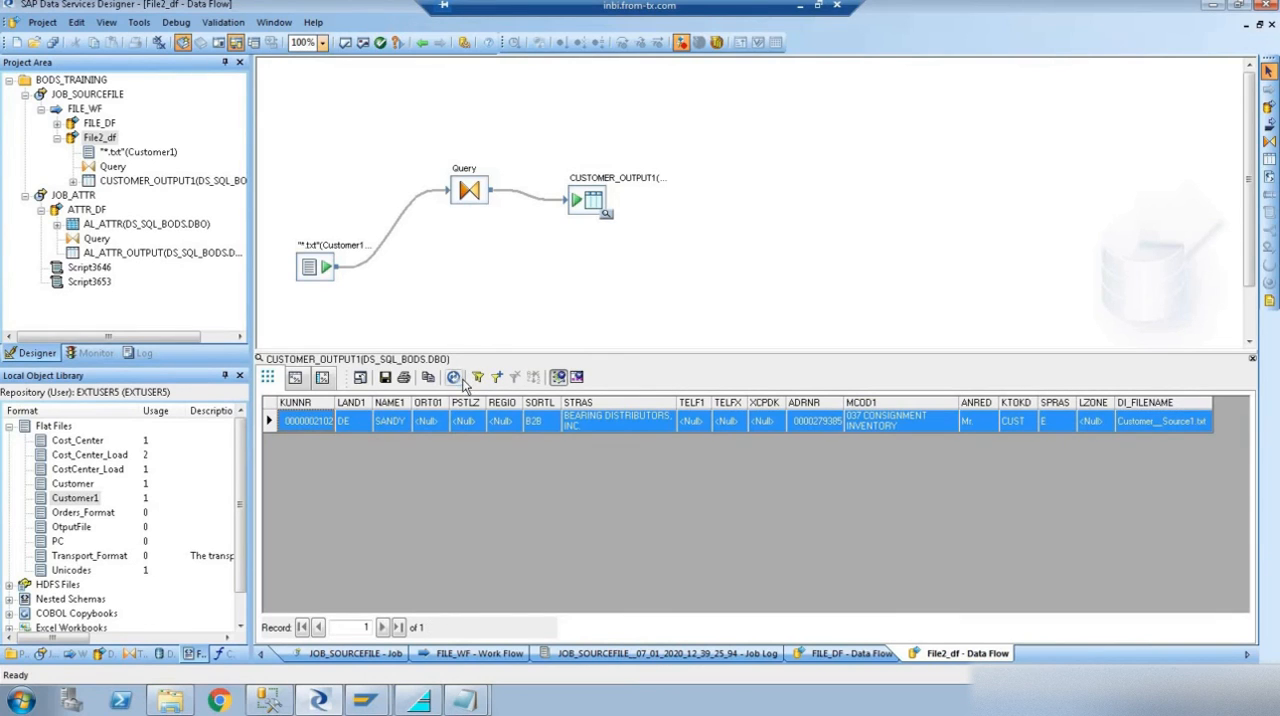
{"action": "left_click", "coordinate": [415, 479]}
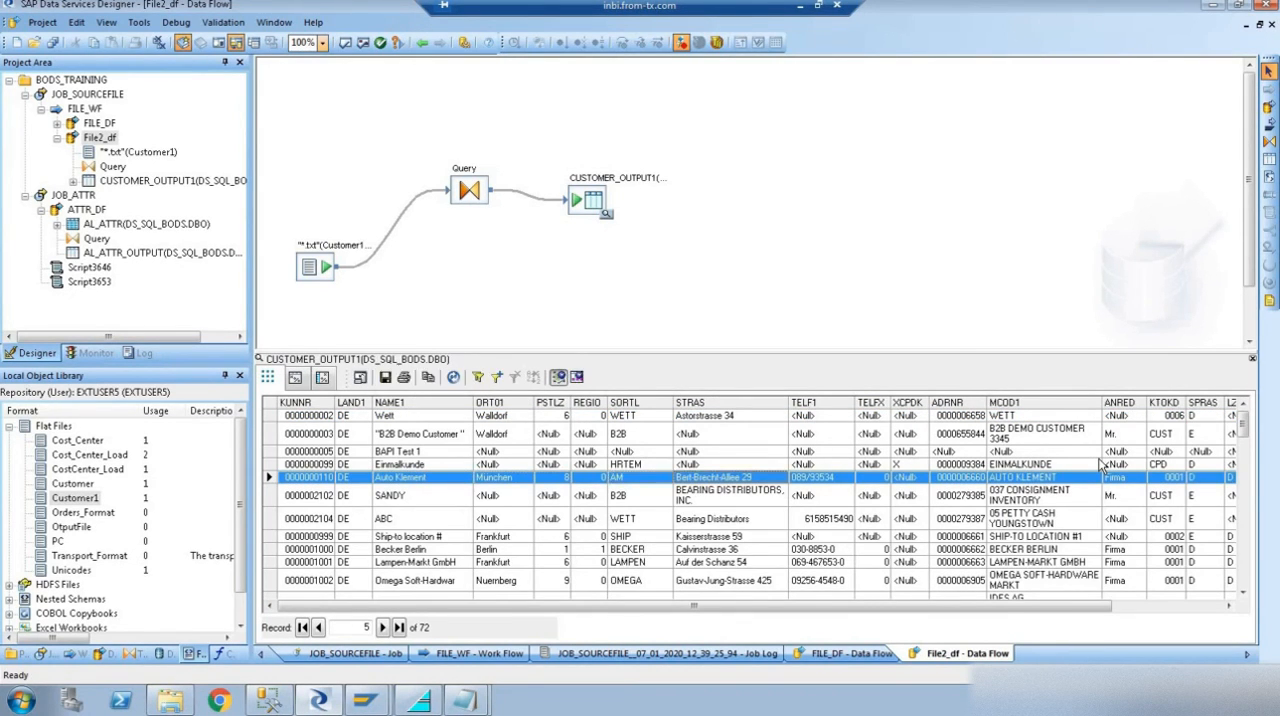
- Examine the DI_FILENAME column of CUSTOMER_OUTPUT1 and check which customer records come from Customer__Source1.txt
{"action": "scroll", "coordinate": [1110, 455], "scroll_direction": "right", "scroll_amount": 5}
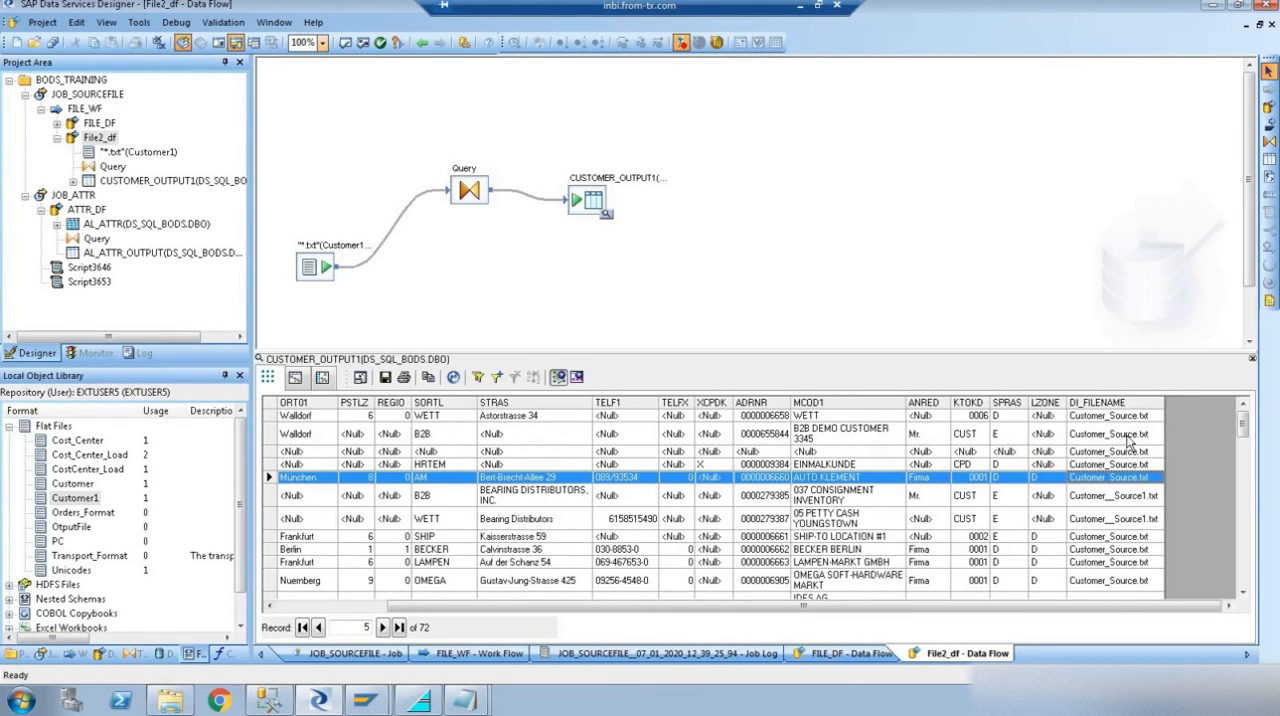
{"action": "left_click", "coordinate": [1130, 440]}
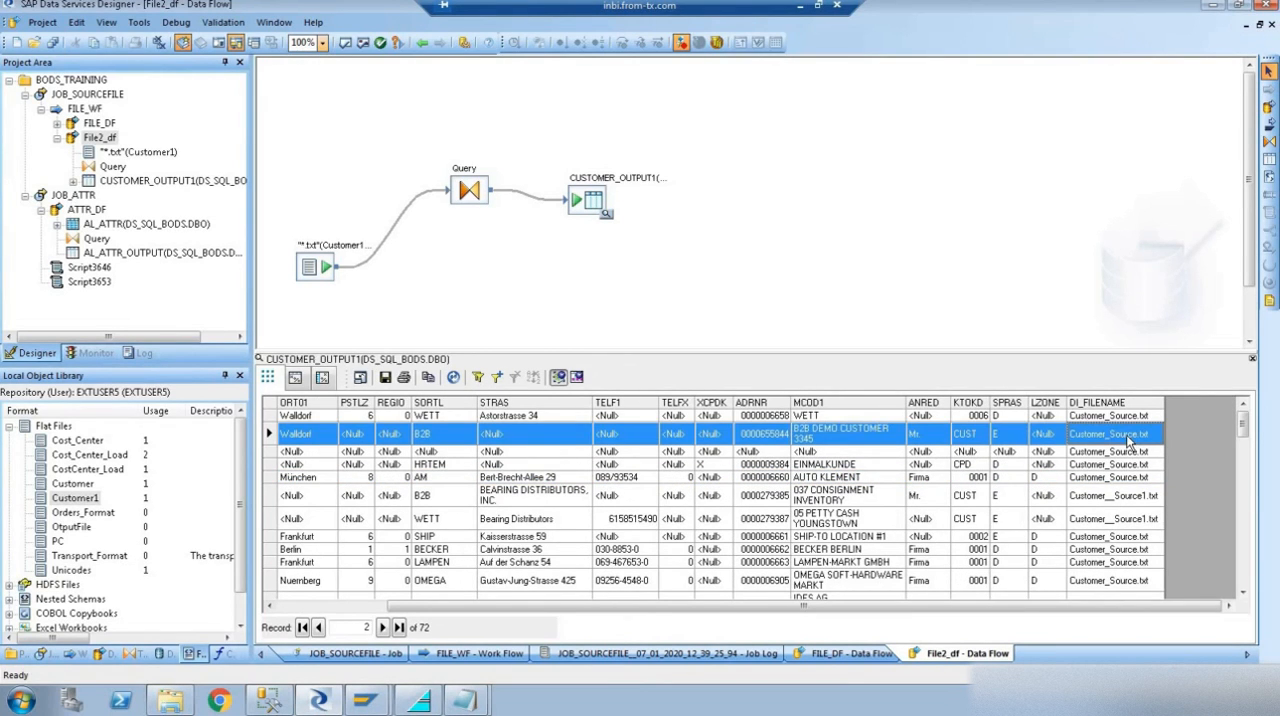
{"action": "left_click", "coordinate": [1108, 526]}
{"action": "scroll", "coordinate": [1106, 538], "scroll_direction": "down", "scroll_amount": 15}
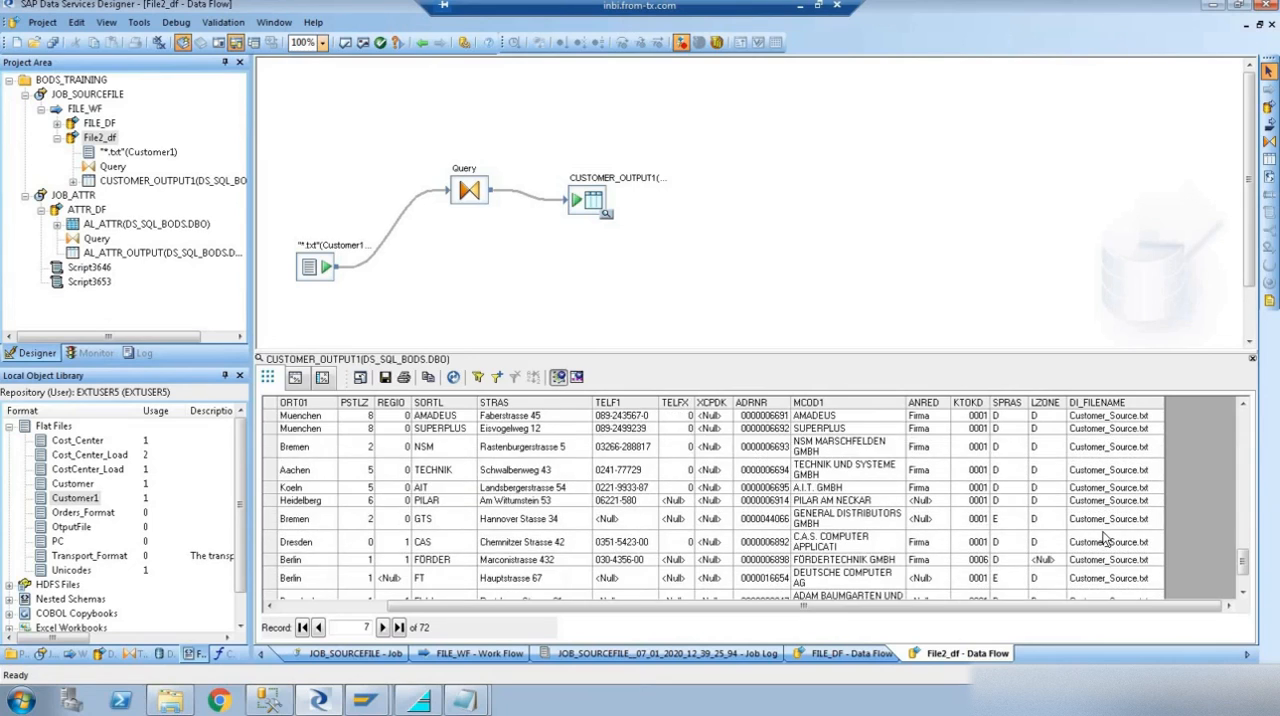
{"action": "left_click", "coordinate": [1106, 535]}
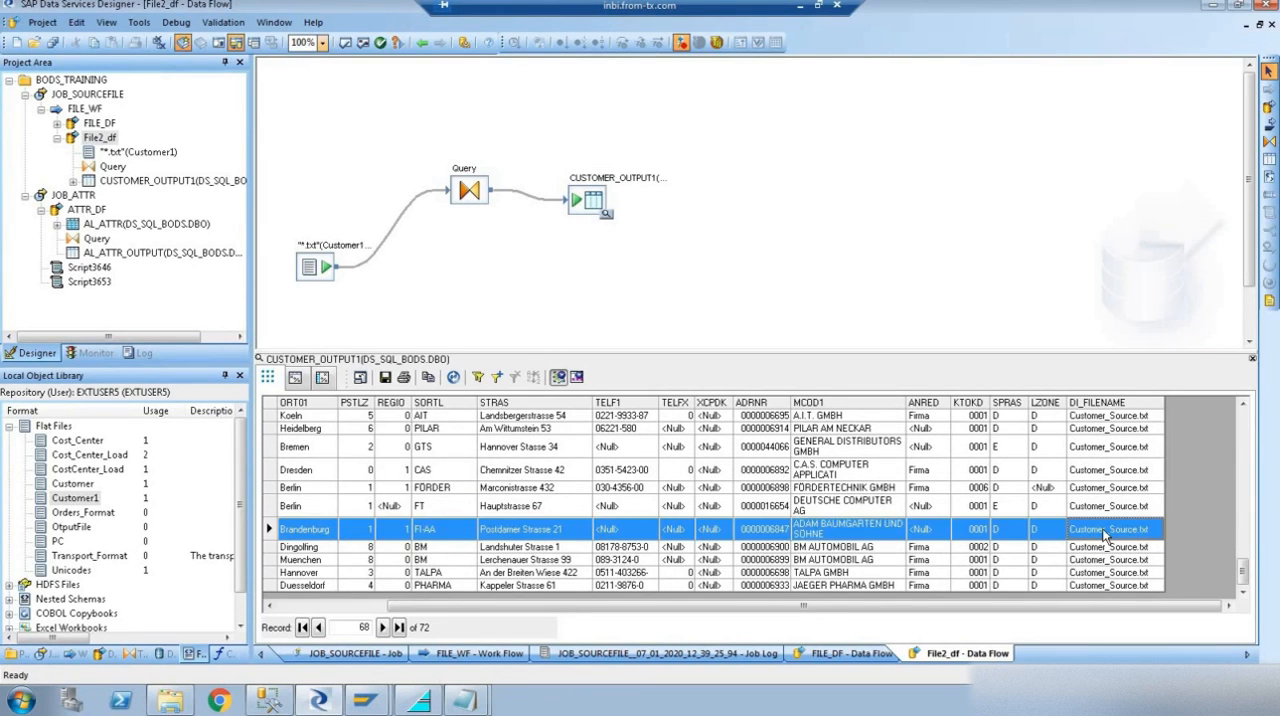
{"action": "scroll", "coordinate": [1106, 538], "scroll_direction": "up", "scroll_amount": 6}
{"action": "scroll", "coordinate": [1106, 538], "scroll_direction": "up", "scroll_amount": 3}
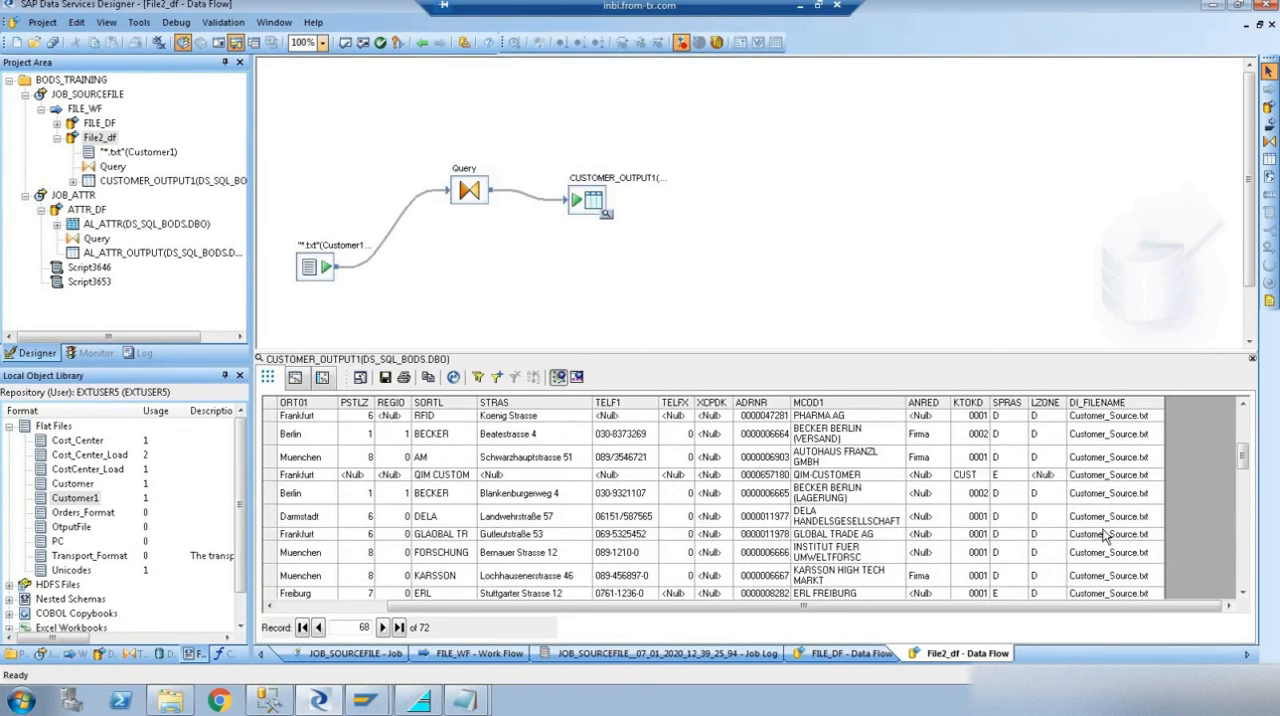
{"action": "scroll", "coordinate": [1106, 538], "scroll_direction": "up", "scroll_amount": 3}
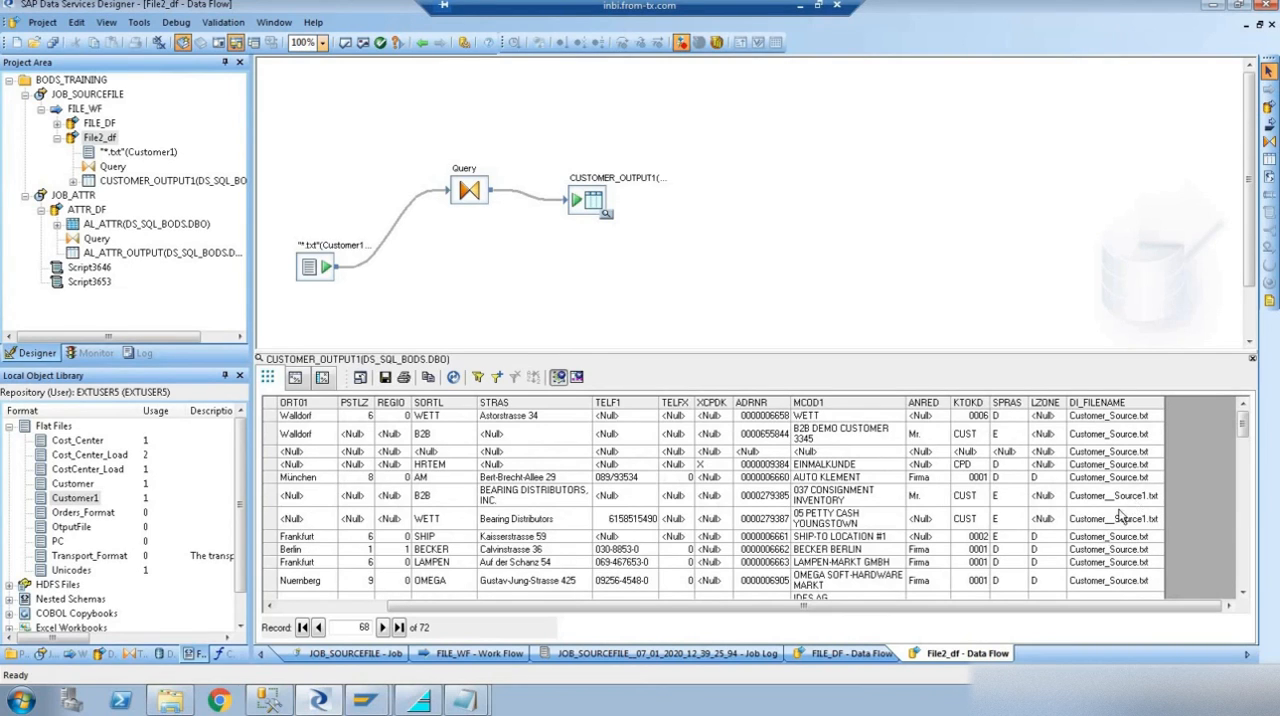
{"action": "left_click", "coordinate": [1114, 499]}
{"action": "left_click", "coordinate": [1110, 520], "text": "shift"}
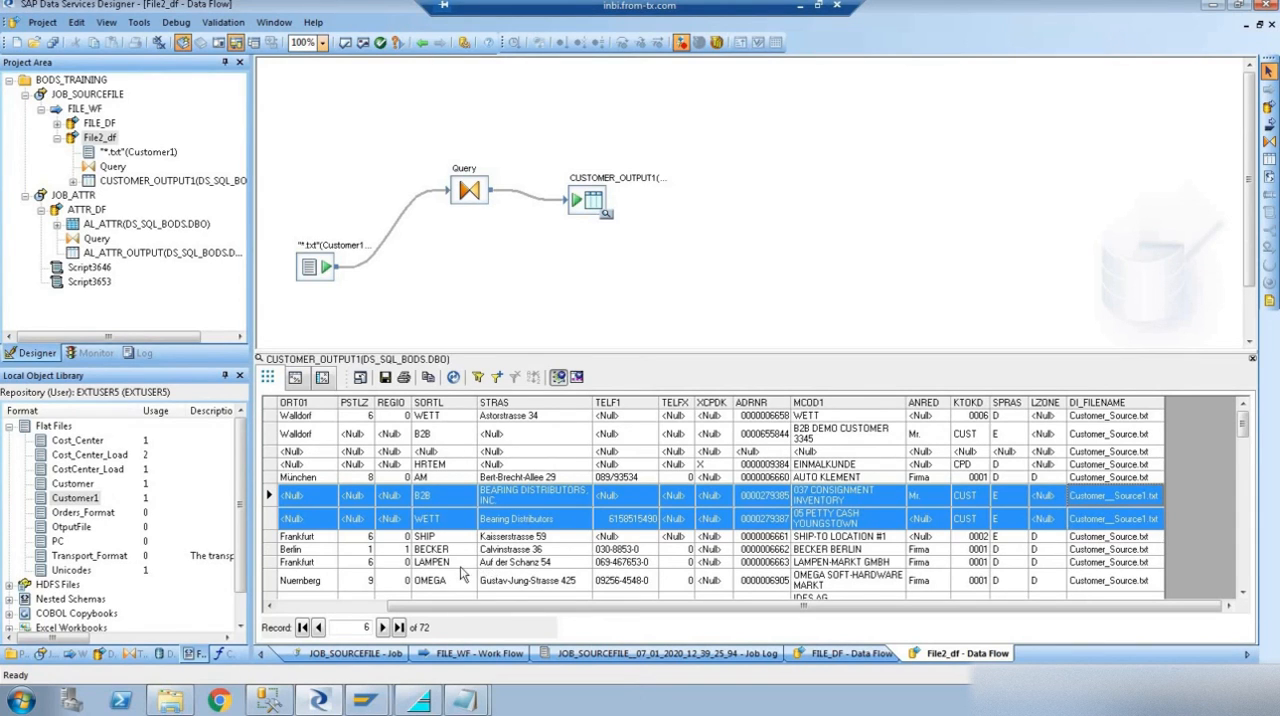
{"action": "left_click_drag", "start_coordinate": [432, 607], "coordinate": [285, 612]}
{"action": "left_click", "coordinate": [356, 520]}
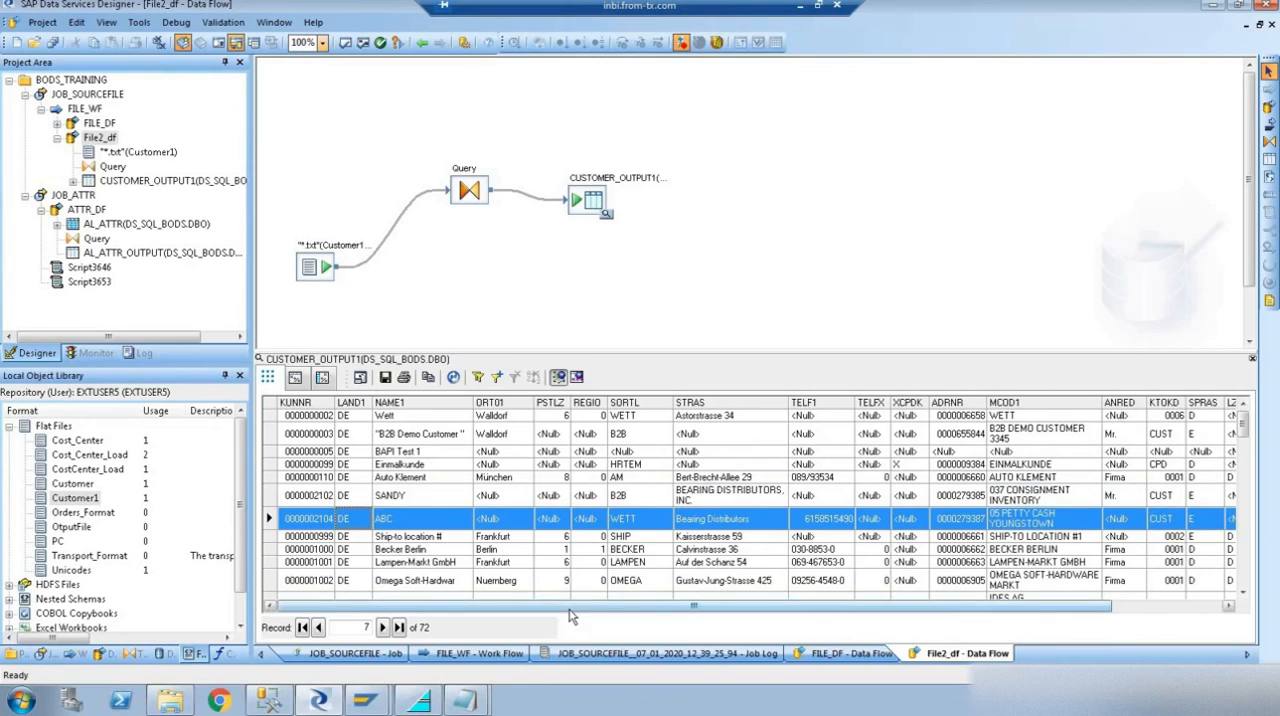
- Close the data view, open the FILE_WF work flow and select both the FILE_DF and File2_df data flows
{"action": "left_click", "coordinate": [421, 44]}
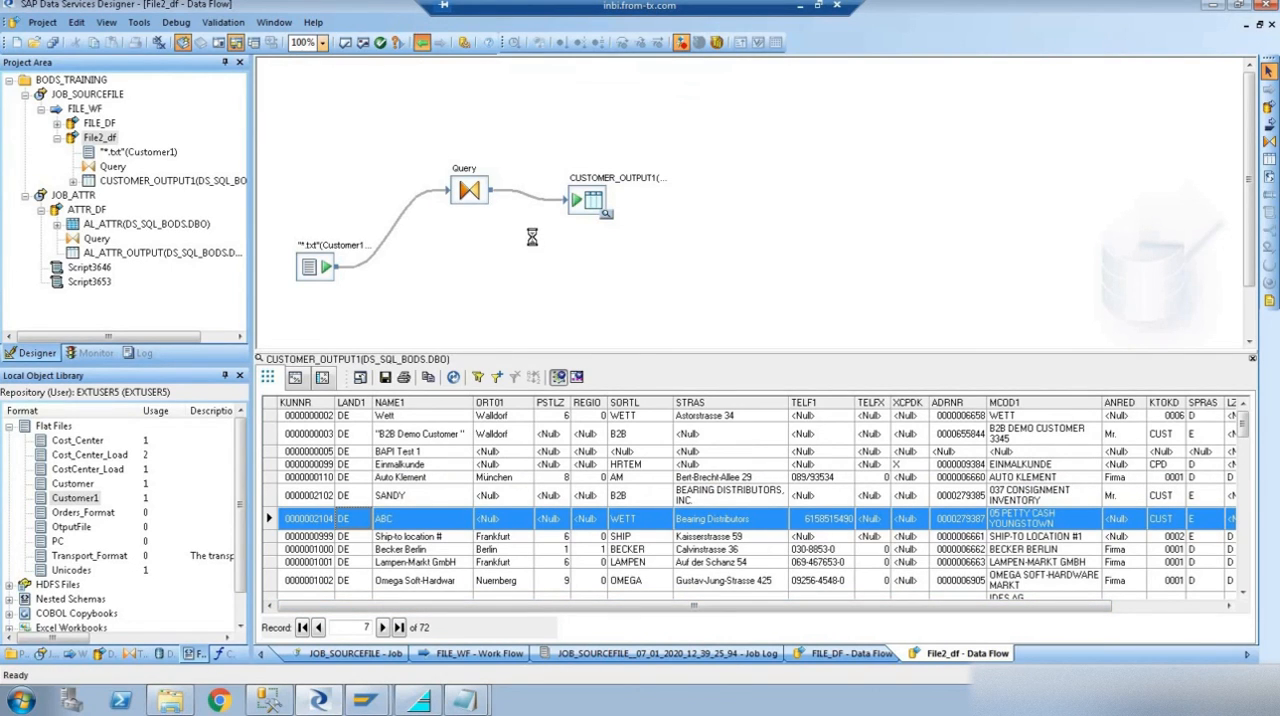
{"action": "left_click", "coordinate": [84, 108]}
{"action": "left_click_drag", "start_coordinate": [541, 120], "coordinate": [768, 471]}
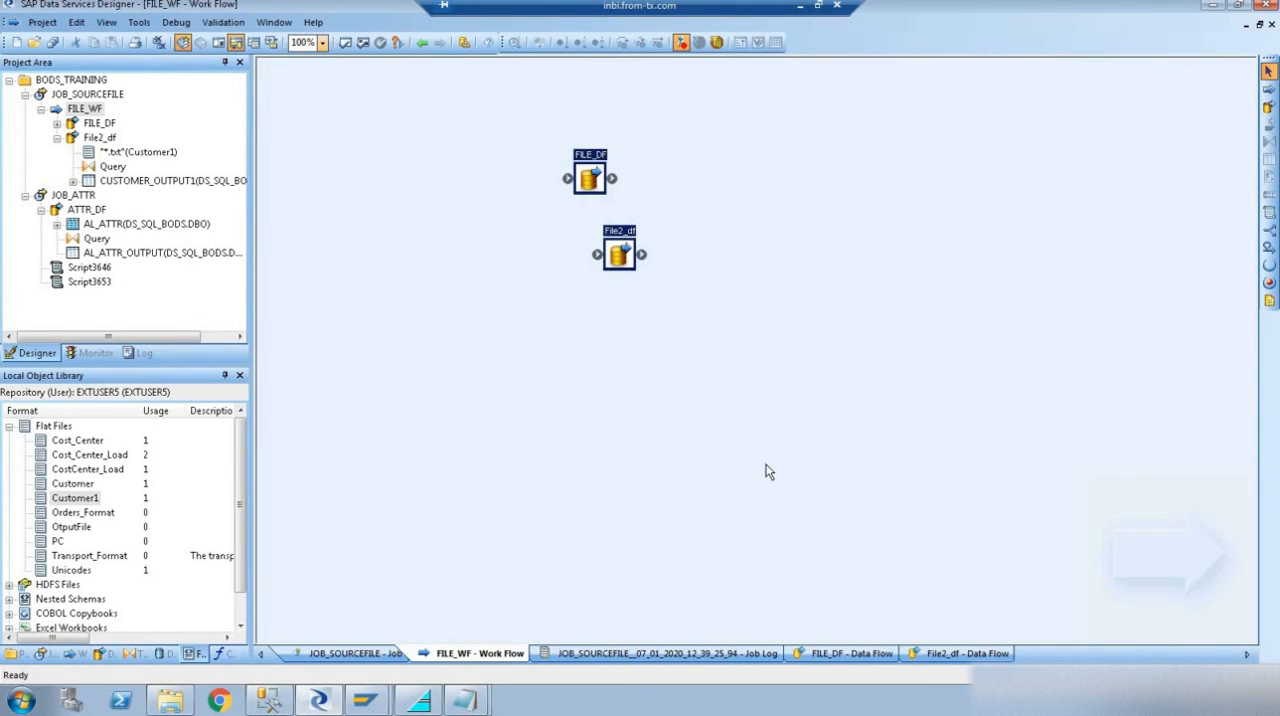